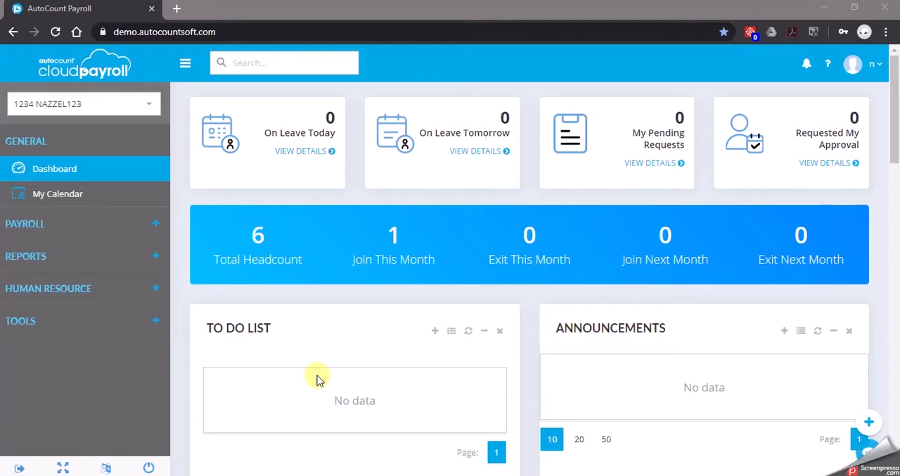
# Open the company profile and review the leave information in its basic information
pyautogui.click(153, 314)
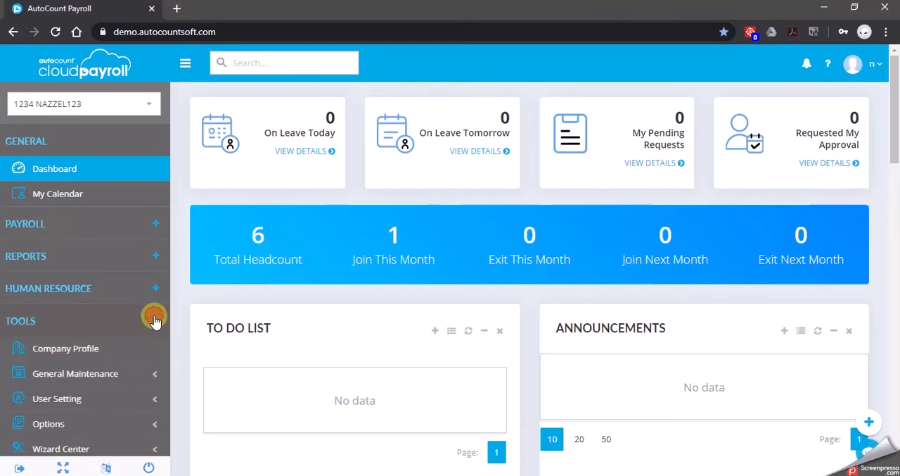
pyautogui.click(128, 356)
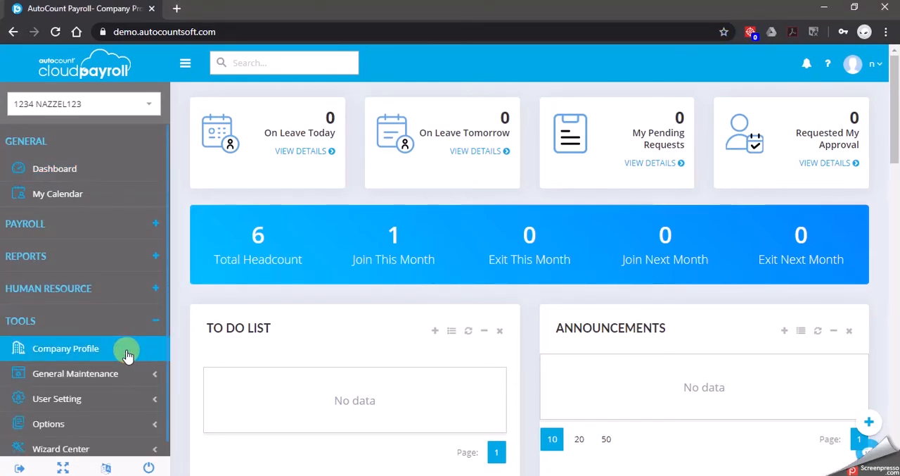
pyautogui.click(83, 348)
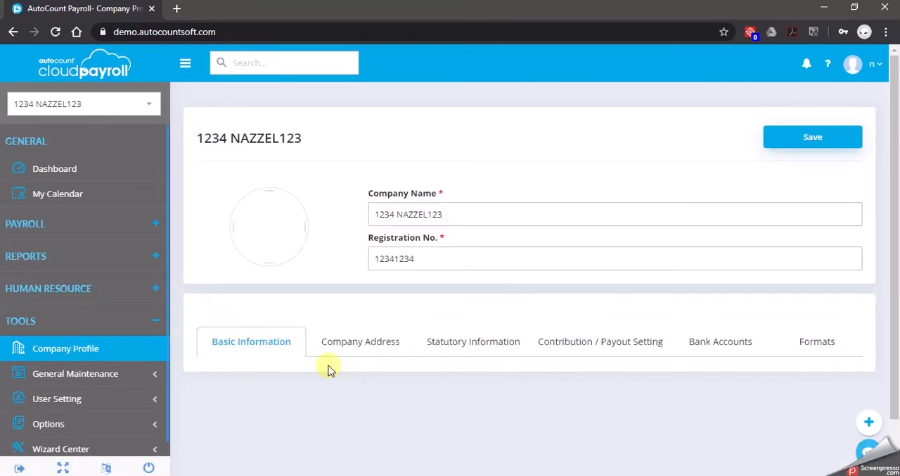
pyautogui.scroll(-8, 356, 360)
pyautogui.click(361, 359)
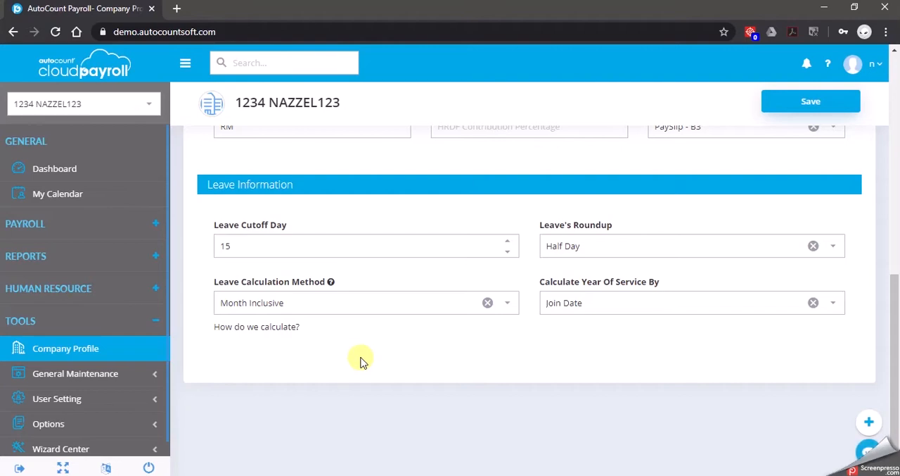
pyautogui.scroll(10, 387, 360)
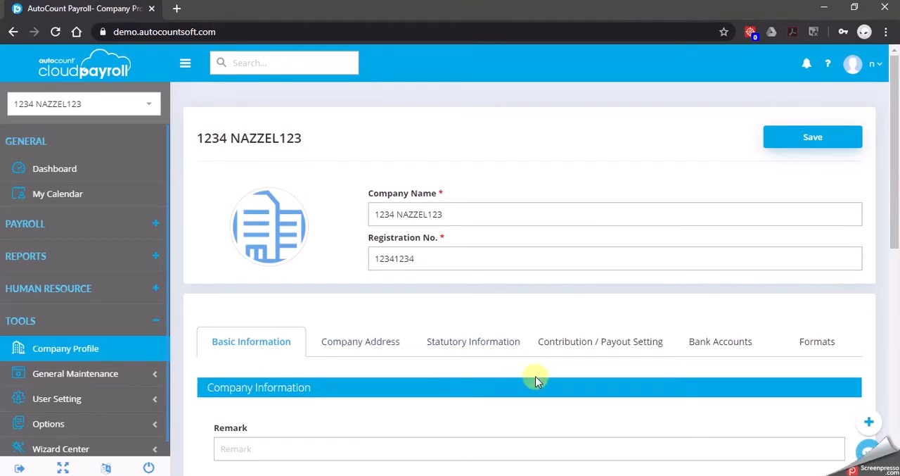
# In the contribution and payout settings, set the paid leave daily rate calculation to Fixed Days with 26 days
pyautogui.click(606, 355)
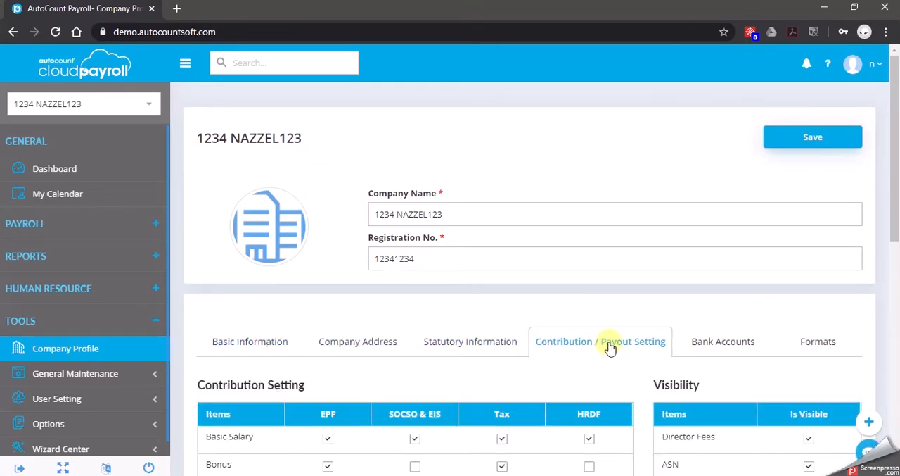
pyautogui.scroll(-2, 619, 353)
pyautogui.scroll(-3, 619, 351)
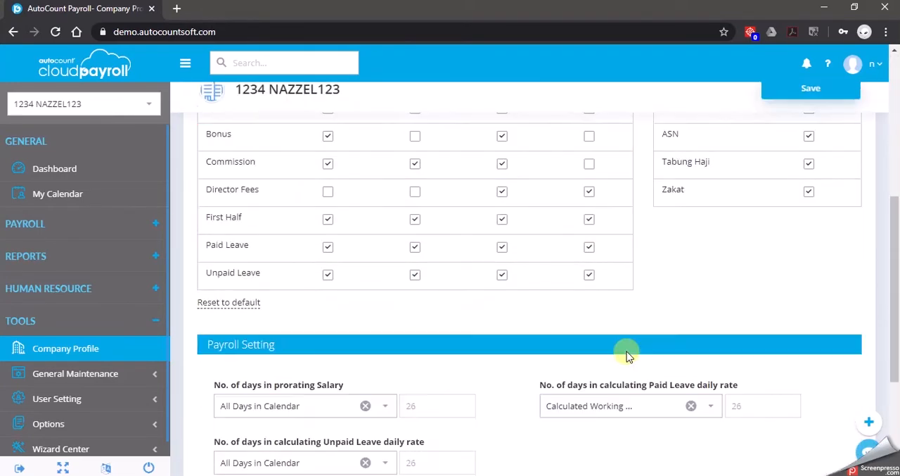
pyautogui.scroll(-2, 630, 358)
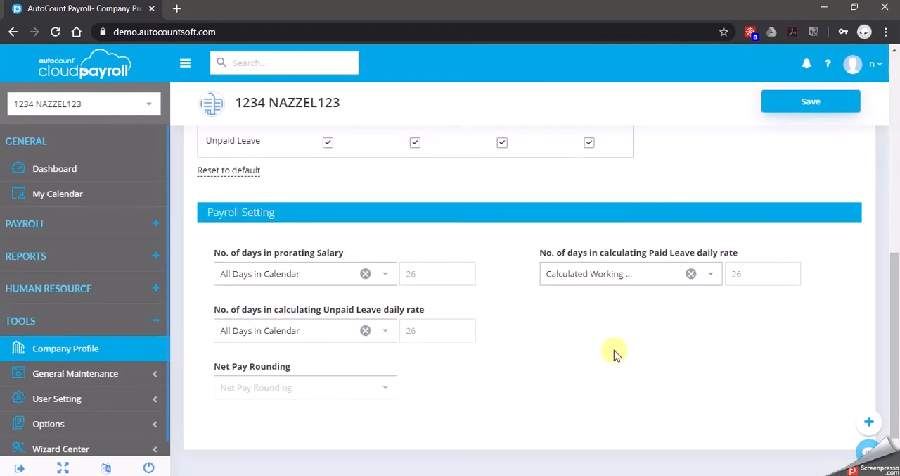
pyautogui.scroll(-1, 584, 352)
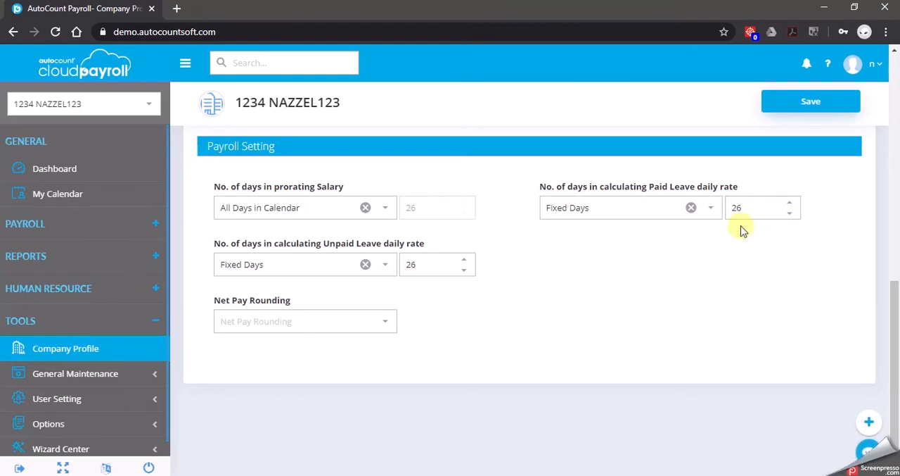
pyautogui.click(710, 208)
pyautogui.click(648, 277)
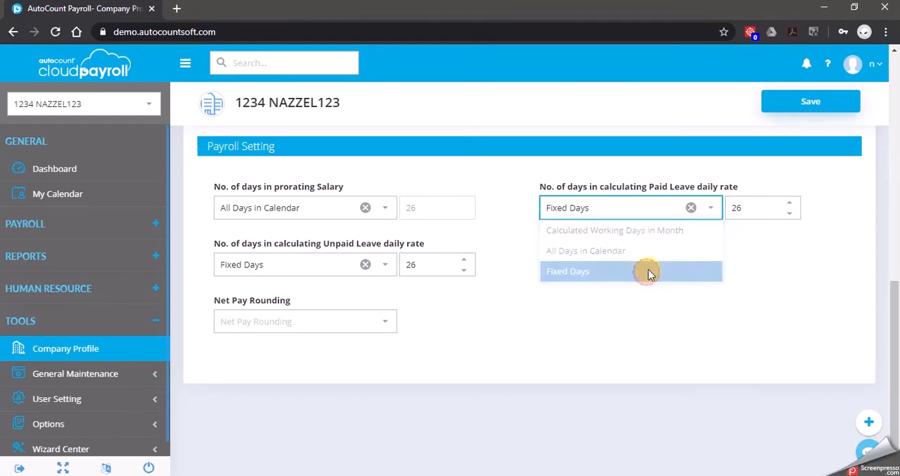
pyautogui.click(769, 204)
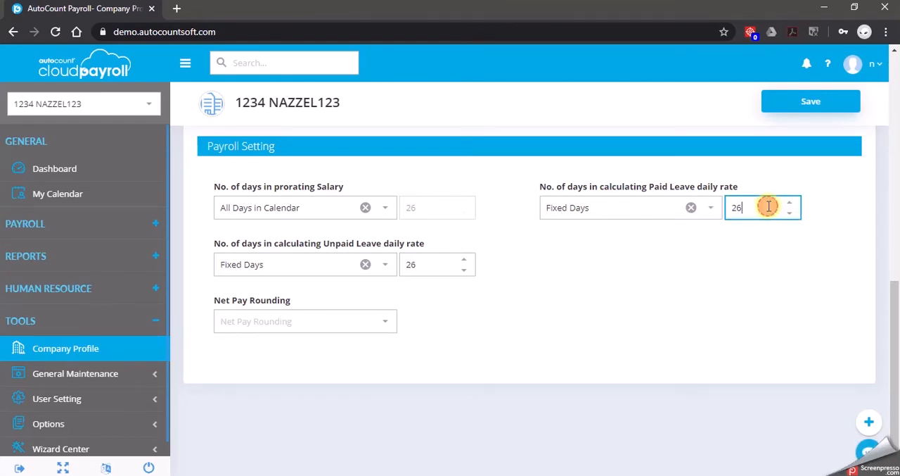
# Set the unpaid leave daily rate calculation to Fixed Days with 26 days and save the company profile
pyautogui.click(392, 271)
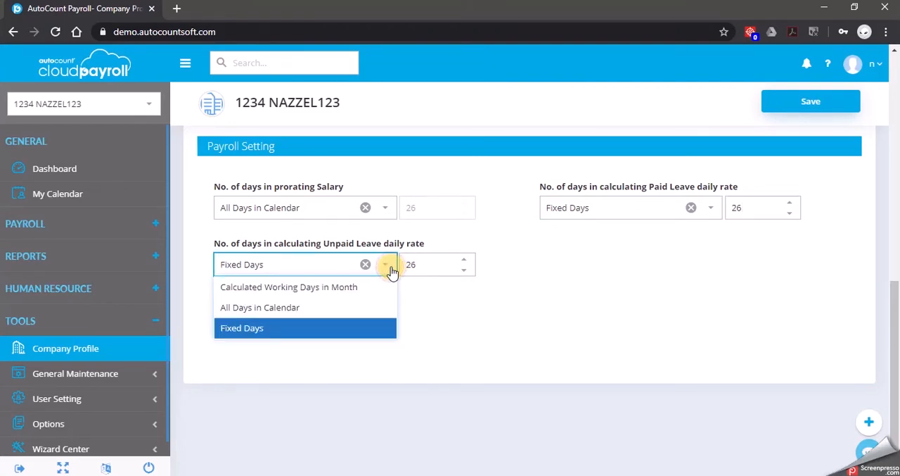
pyautogui.click(328, 327)
pyautogui.click(434, 264)
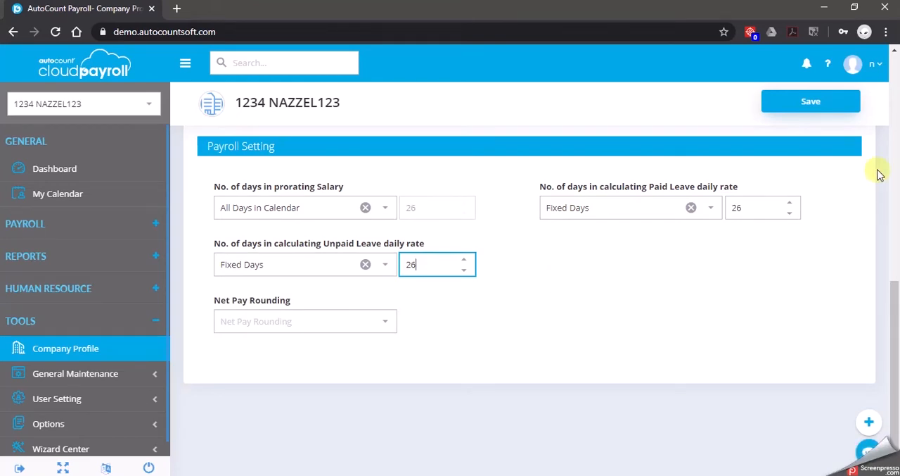
pyautogui.click(840, 107)
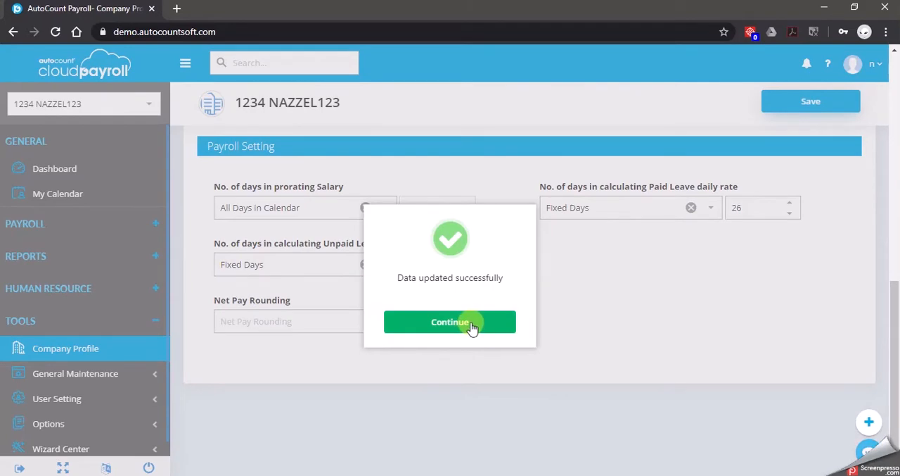
pyautogui.click(470, 325)
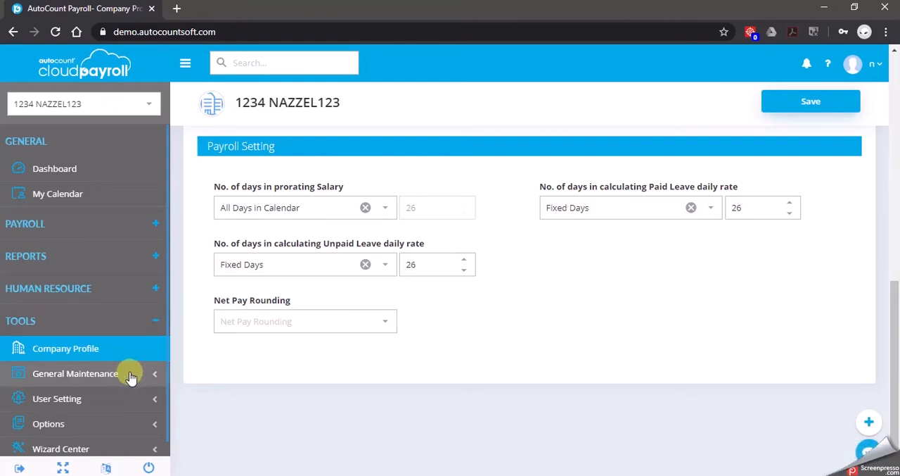
# Open the Leave Type list in General Maintenance
pyautogui.click(121, 322)
pyautogui.click(121, 322)
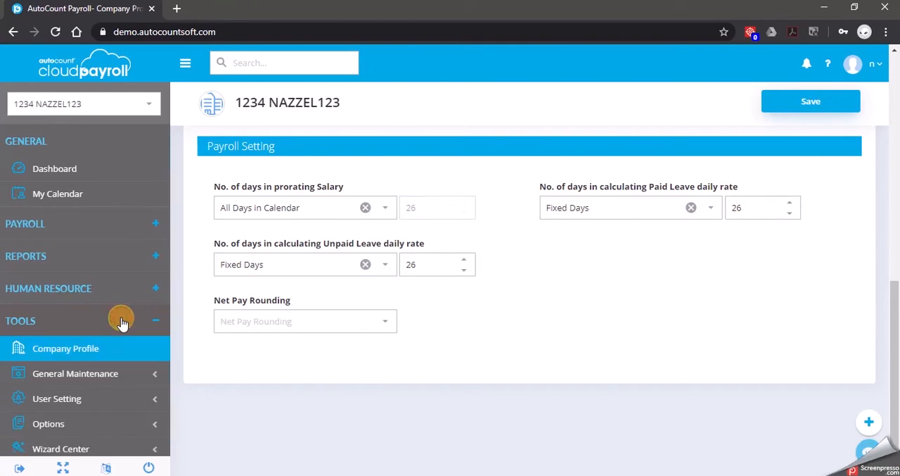
pyautogui.click(130, 377)
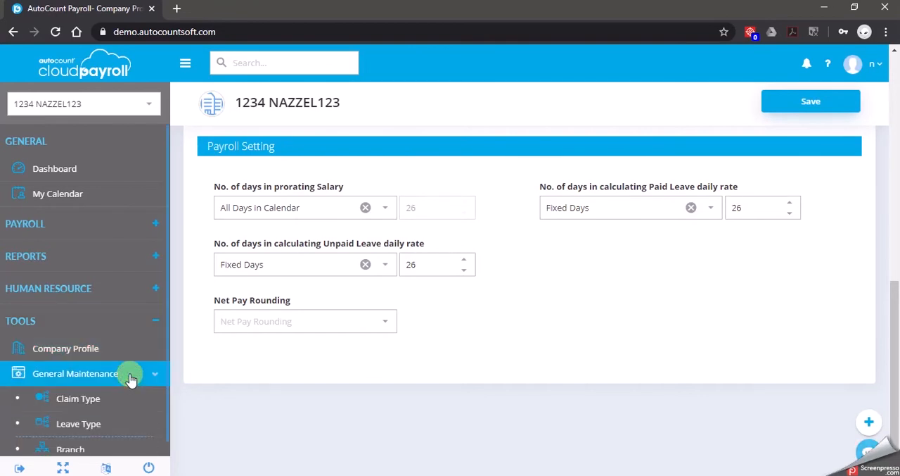
pyautogui.scroll(-5, 130, 378)
pyautogui.scroll(5, 130, 379)
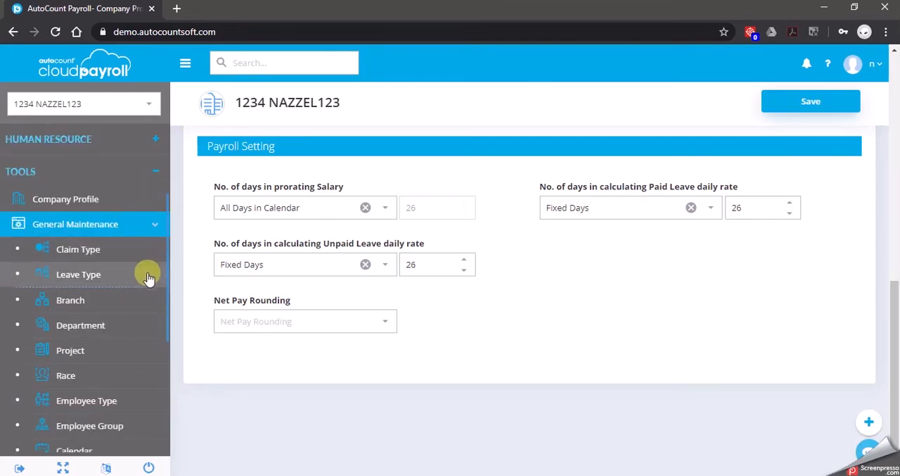
pyautogui.click(147, 278)
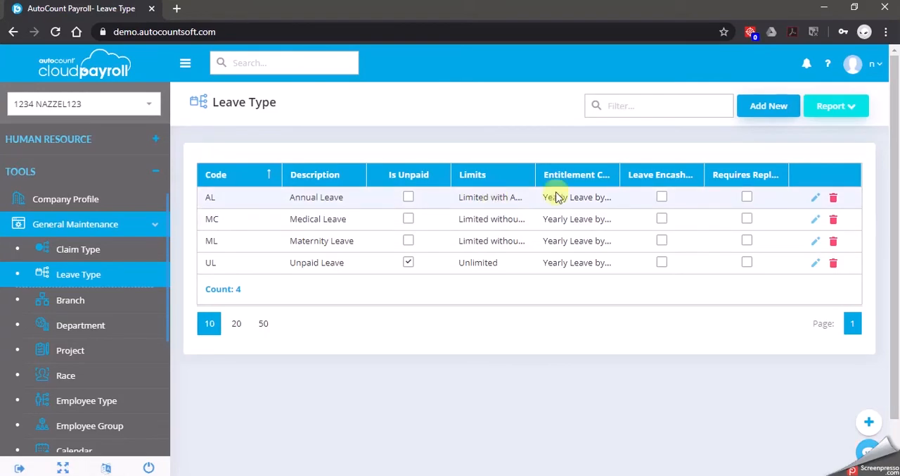
# Edit the Annual Leave type to enable Encashment Leave and set its limits to Limited without Advance Leave
pyautogui.click(818, 198)
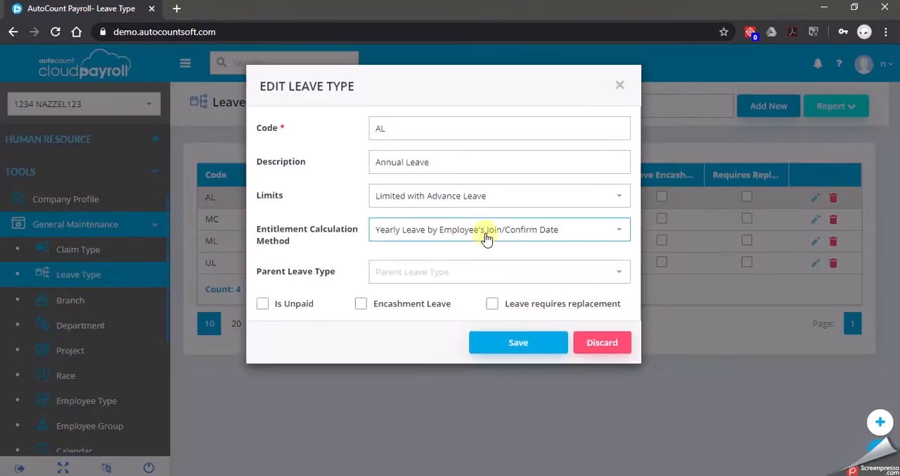
pyautogui.click(361, 305)
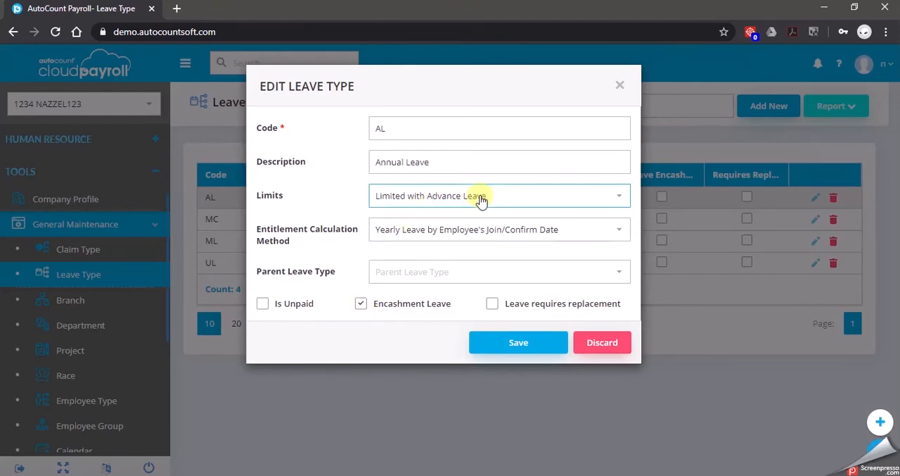
pyautogui.click(528, 193)
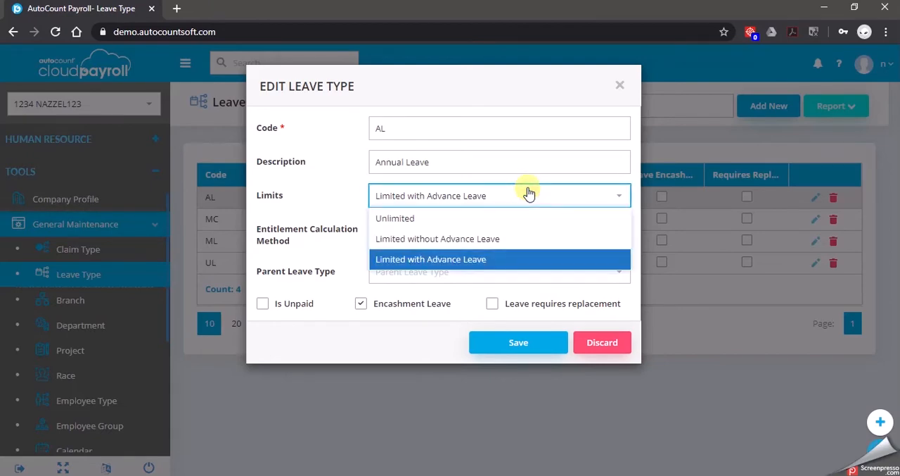
pyautogui.click(521, 240)
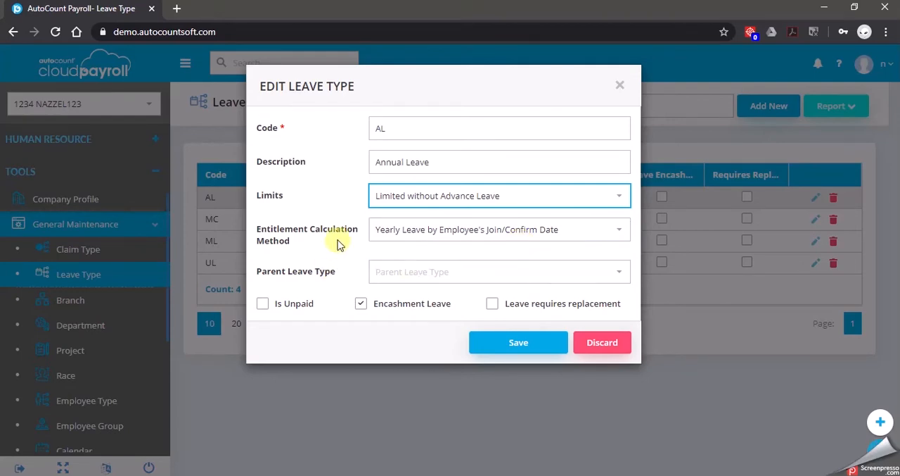
# Choose Yearly Leave by Employee's Join/Confirm Date as the Annual Leave entitlement calculation method and save the leave type
pyautogui.click(617, 235)
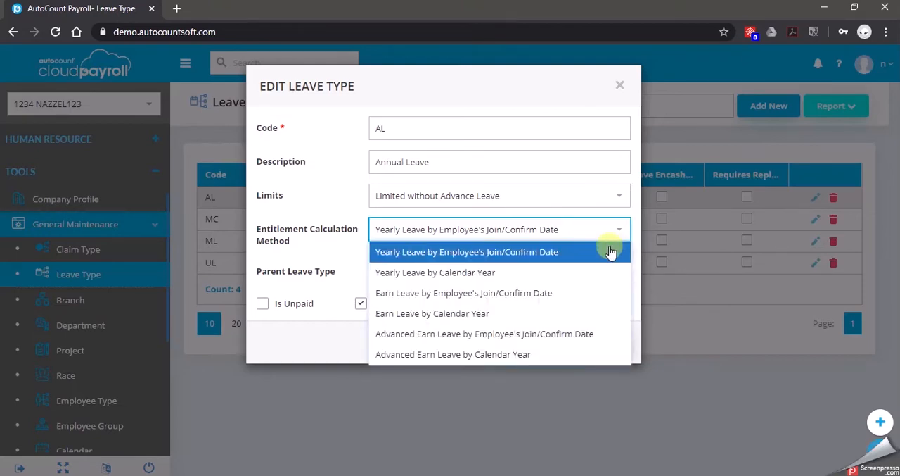
pyautogui.click(609, 252)
pyautogui.click(540, 342)
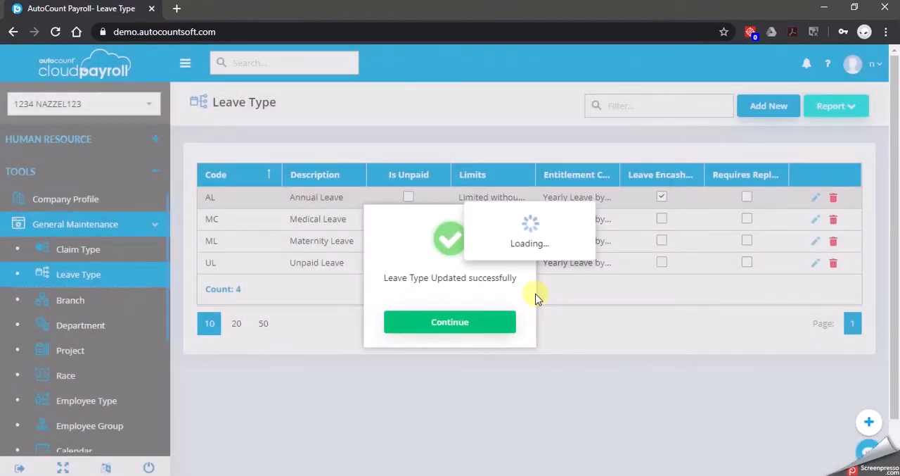
pyautogui.click(483, 322)
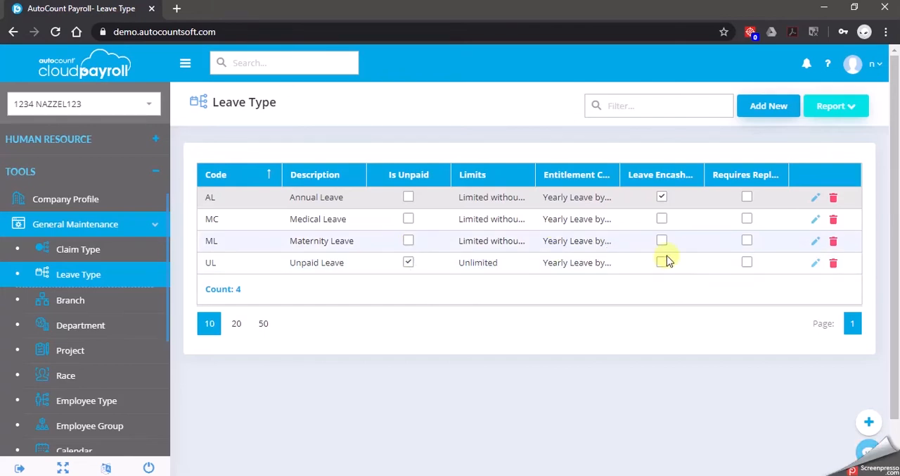
# Add a new leave type with code RL and description REPLACEMENT LEAVE
pyautogui.click(772, 107)
pyautogui.click(499, 126)
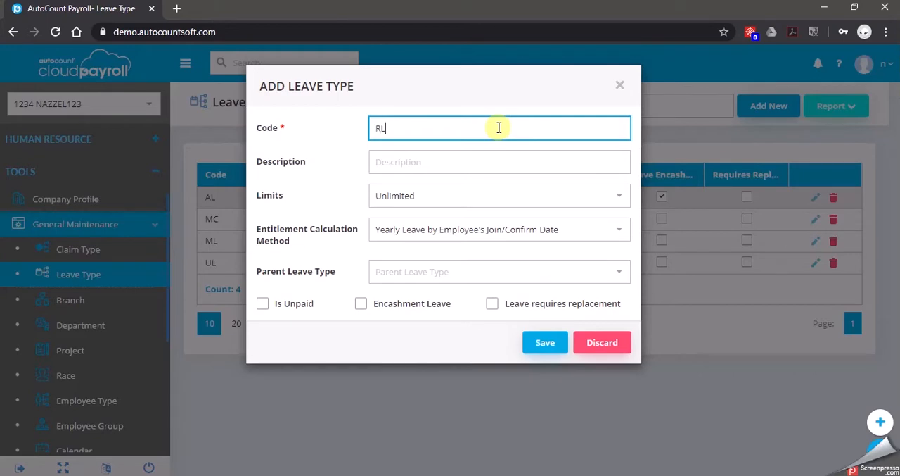
pyautogui.click(486, 158)
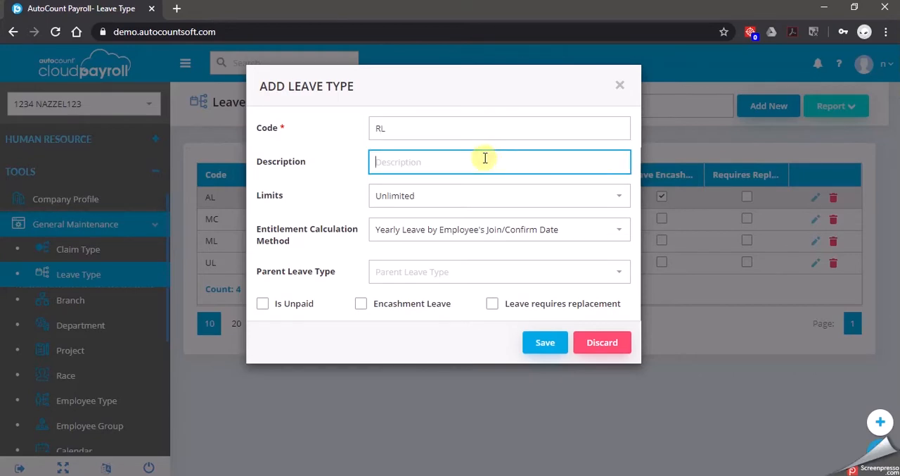
pyautogui.write('REPLACEMENT LEAVE')
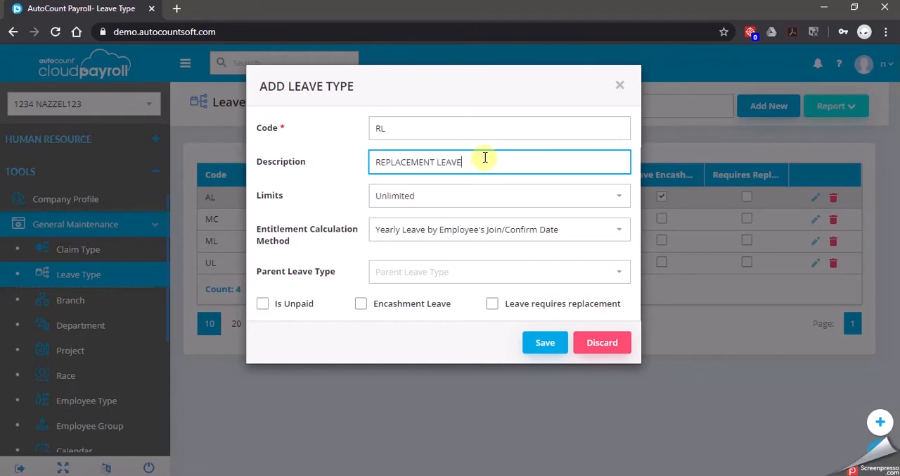
# Set the replacement leave limits to Limited without Advance Leave and save the new leave type
pyautogui.click(450, 199)
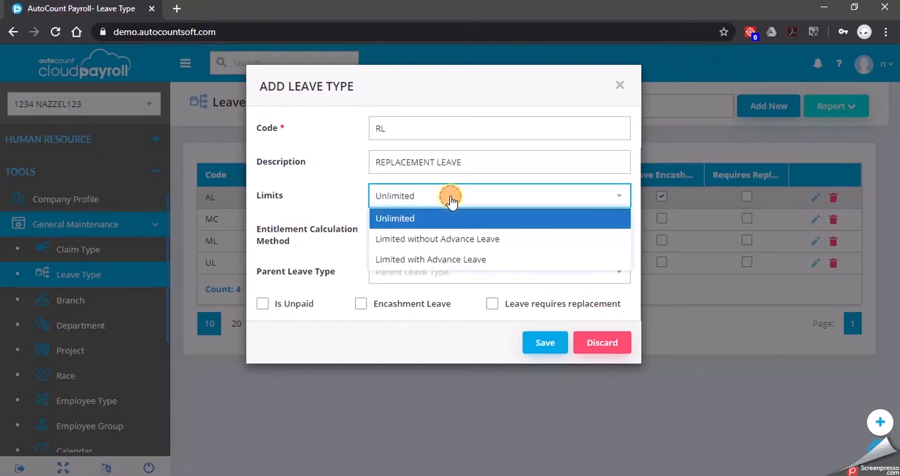
pyautogui.click(482, 243)
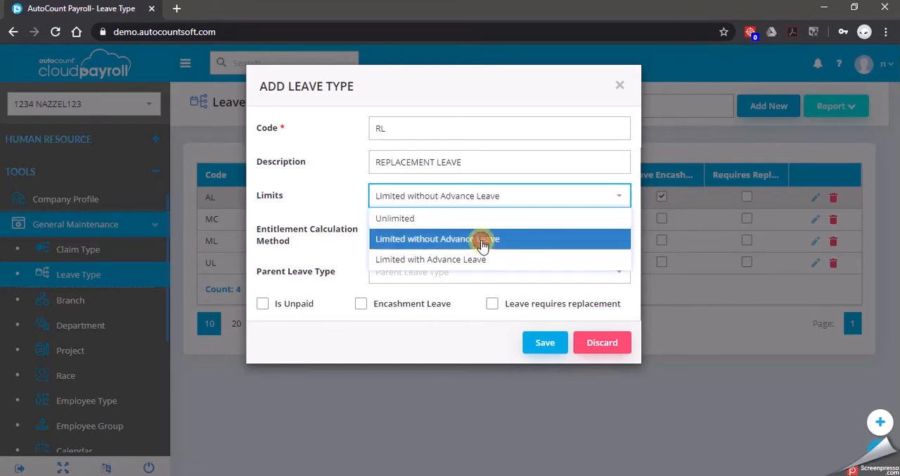
pyautogui.click(548, 344)
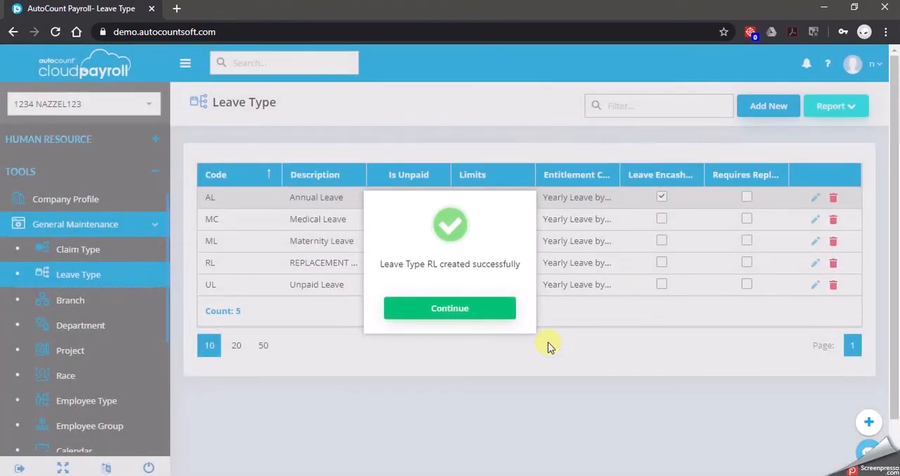
pyautogui.click(486, 310)
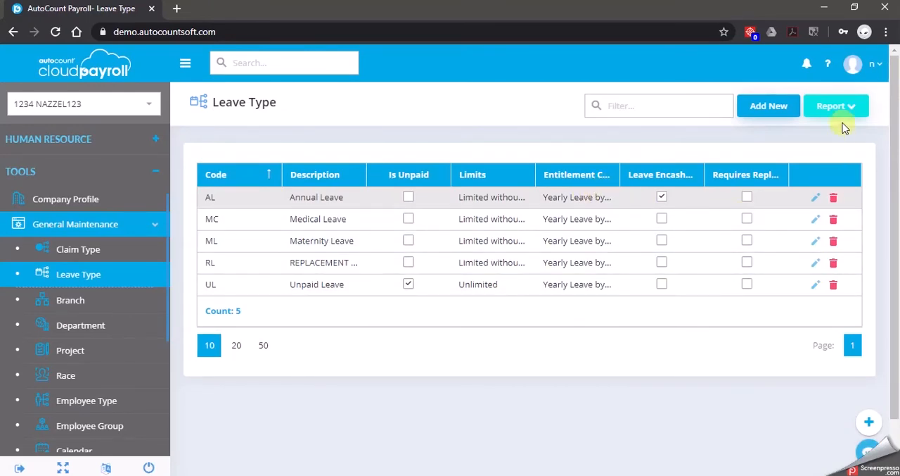
# Open a new leave type form and view the available entitlement calculation methods
pyautogui.click(770, 106)
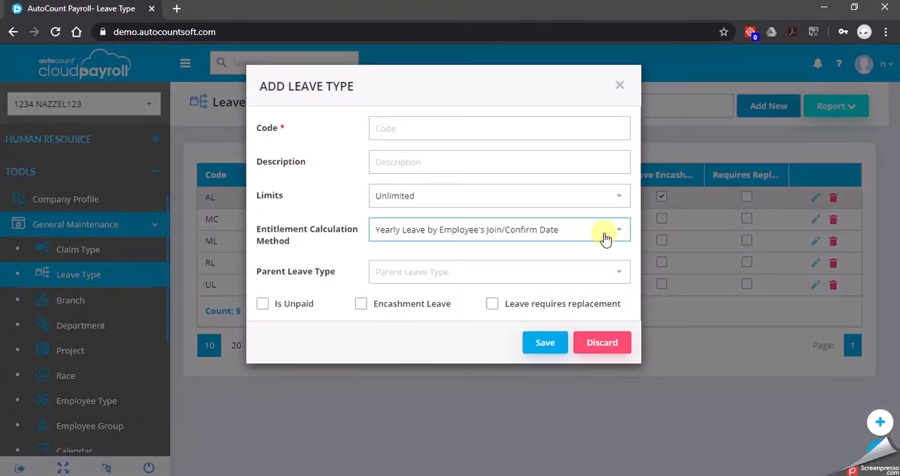
pyautogui.click(607, 238)
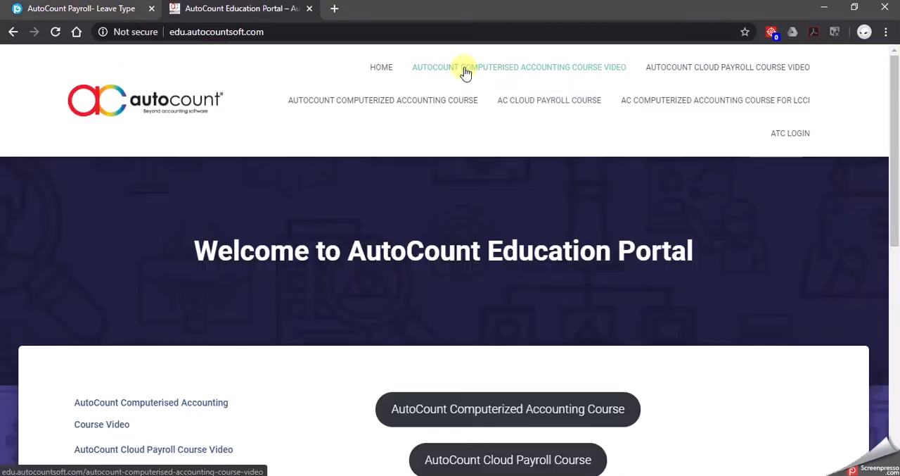
# Open the References page of the AutoCount Cloud Payroll Course on the AutoCount Education Portal and locate A06 Leave Calculation Methods
pyautogui.click(300, 30)
pyautogui.click(308, 30)
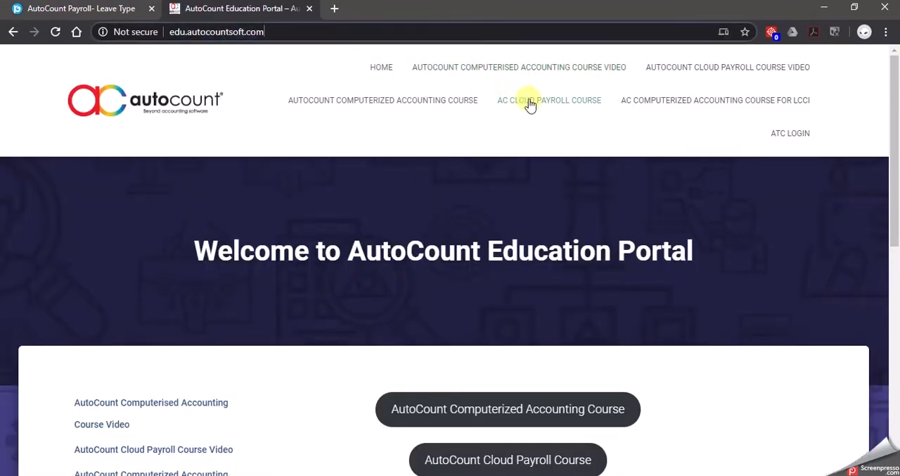
pyautogui.scroll(-2, 538, 397)
pyautogui.click(540, 332)
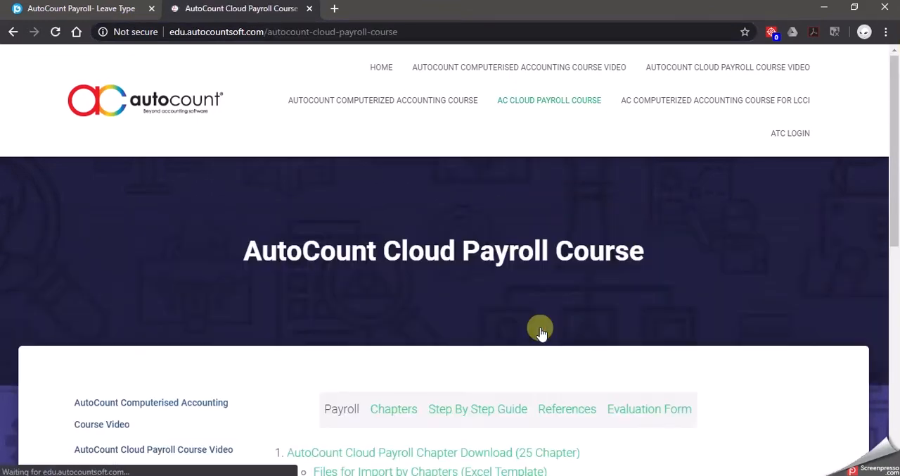
pyautogui.click(567, 281)
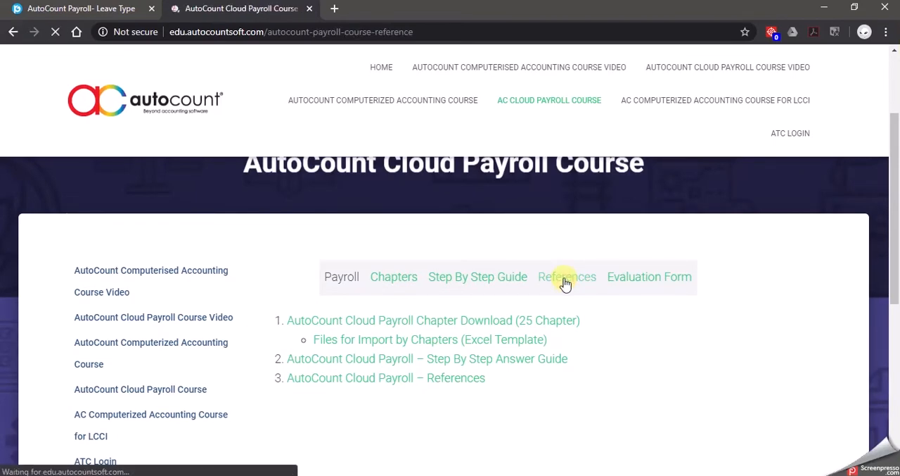
pyautogui.scroll(-3, 562, 288)
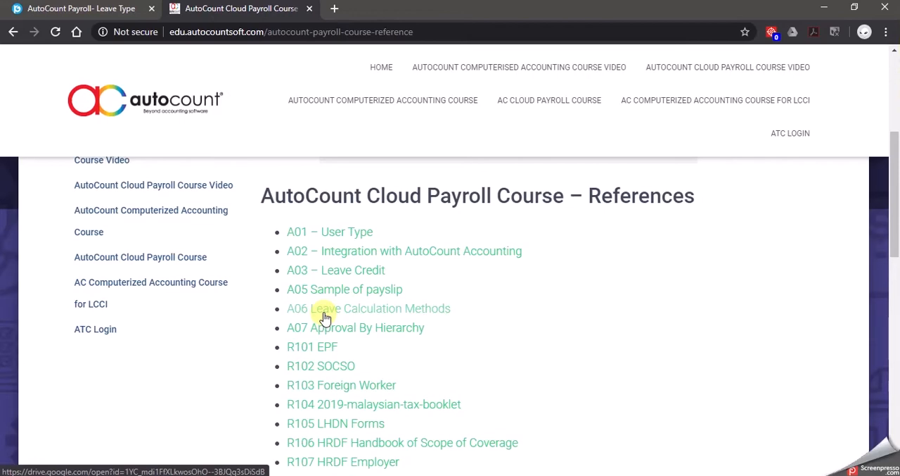
# Return to AutoCount Cloud Payroll and start a new employee group titled MANAGERIAL
pyautogui.click(75, 7)
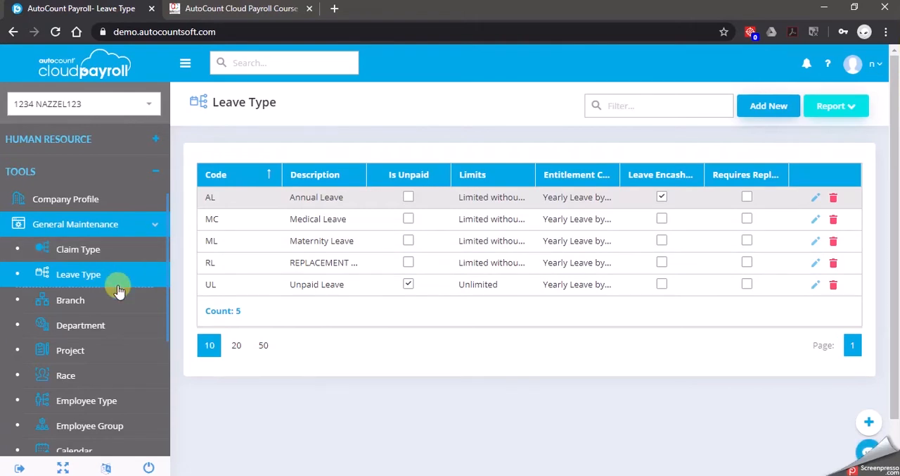
pyautogui.scroll(-1, 117, 288)
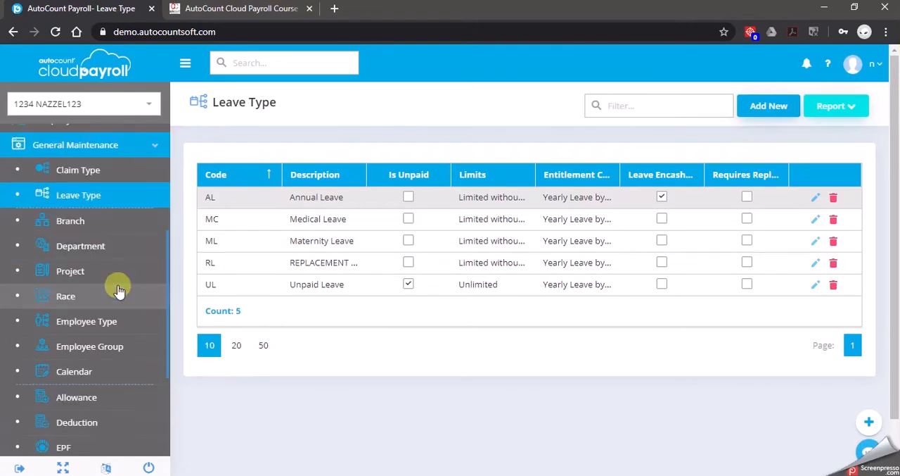
pyautogui.click(137, 352)
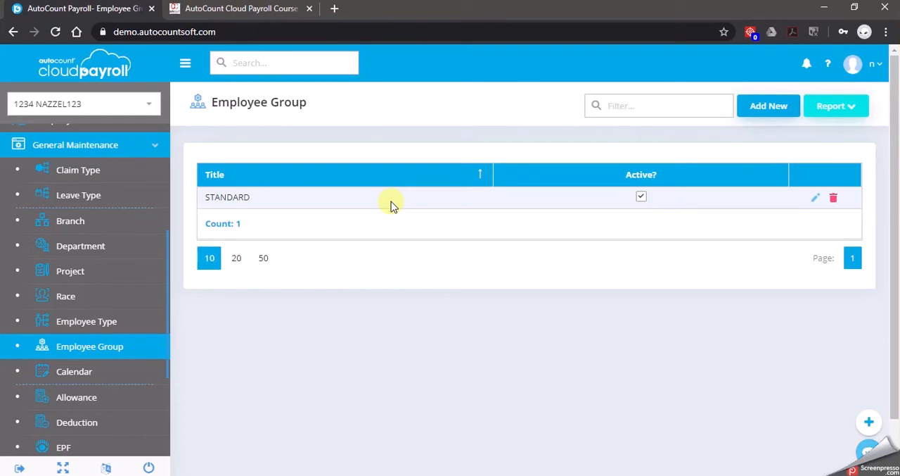
pyautogui.click(777, 105)
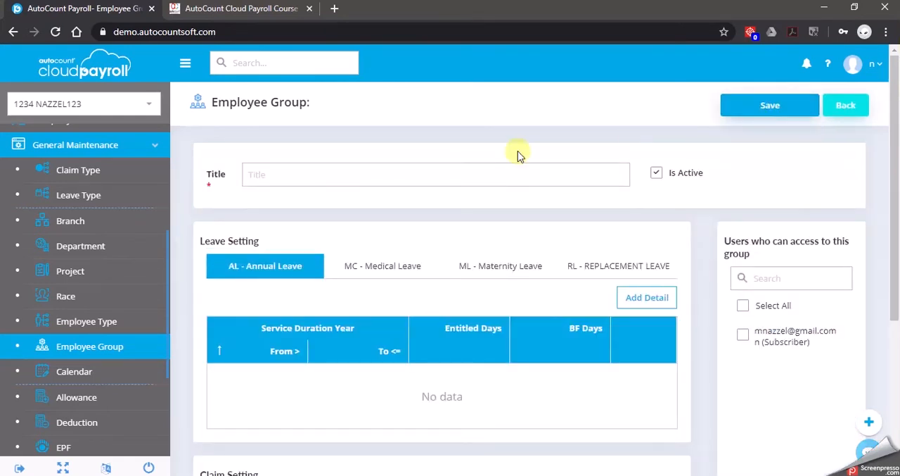
pyautogui.click(414, 179)
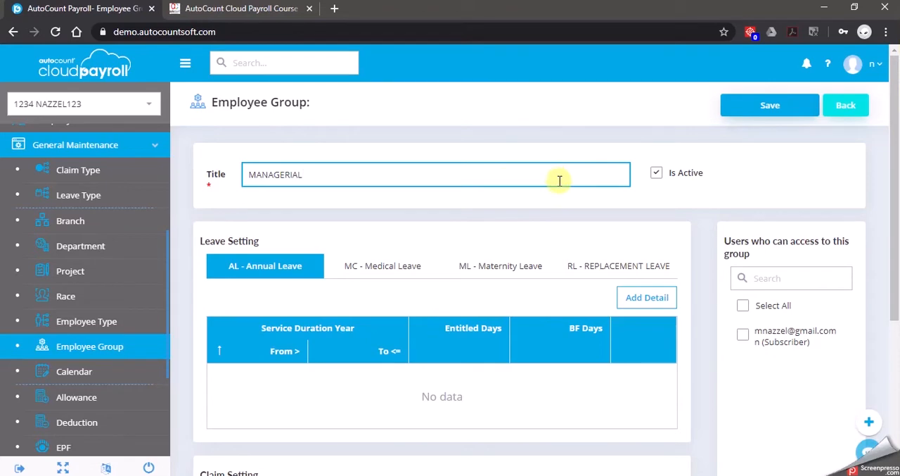
# Add an Annual Leave entitlement for service years 0 to 2 with 14 entitled days and 5 BF days
pyautogui.scroll(-1, 391, 284)
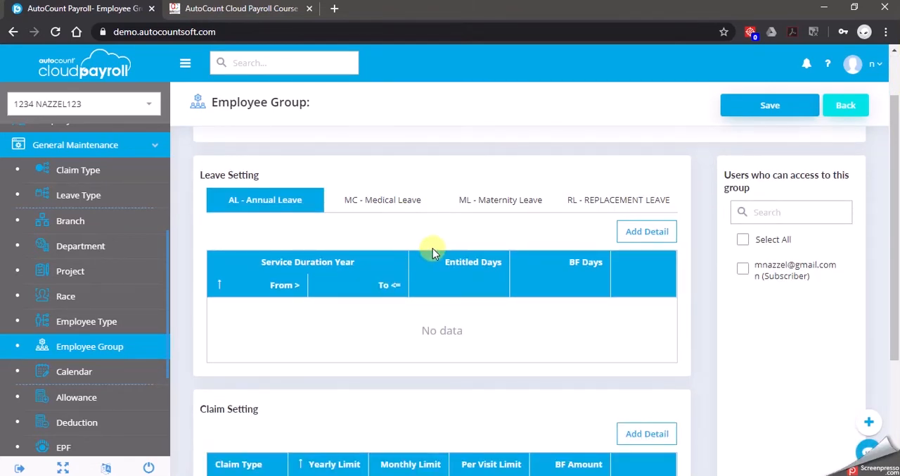
pyautogui.click(648, 239)
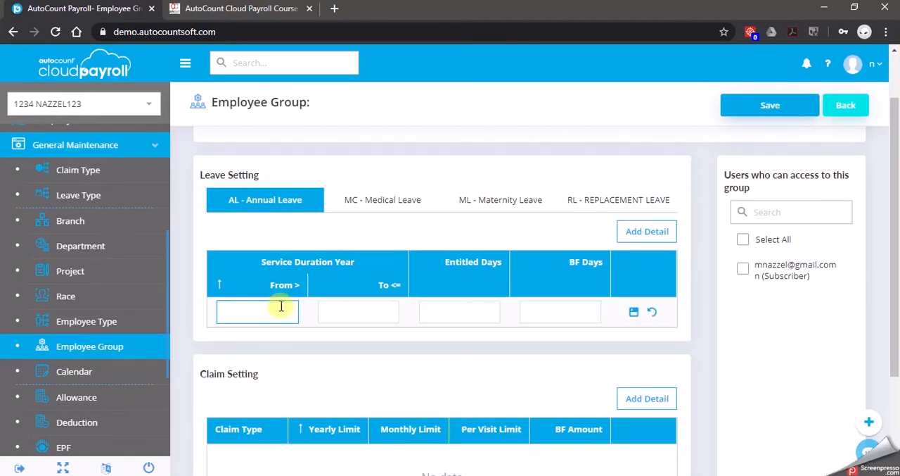
pyautogui.write('0')
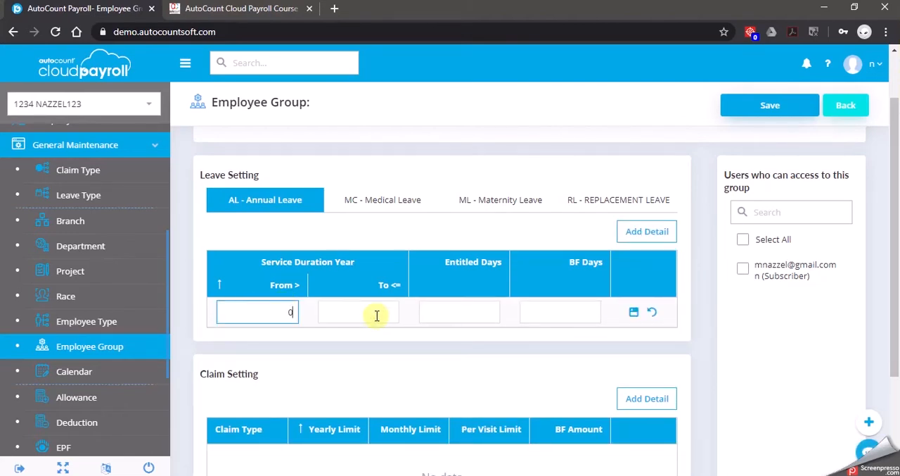
pyautogui.click(379, 313)
pyautogui.write('2')
pyautogui.click(457, 317)
pyautogui.write('14')
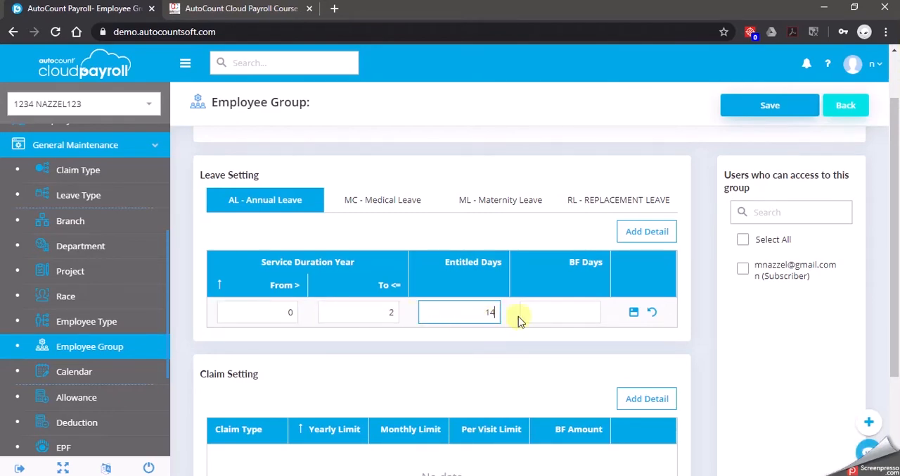
pyautogui.click(571, 303)
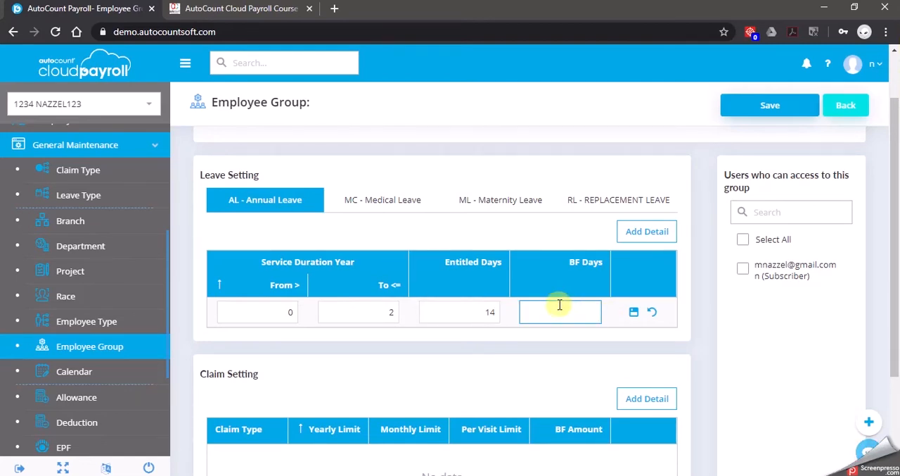
pyautogui.click(637, 316)
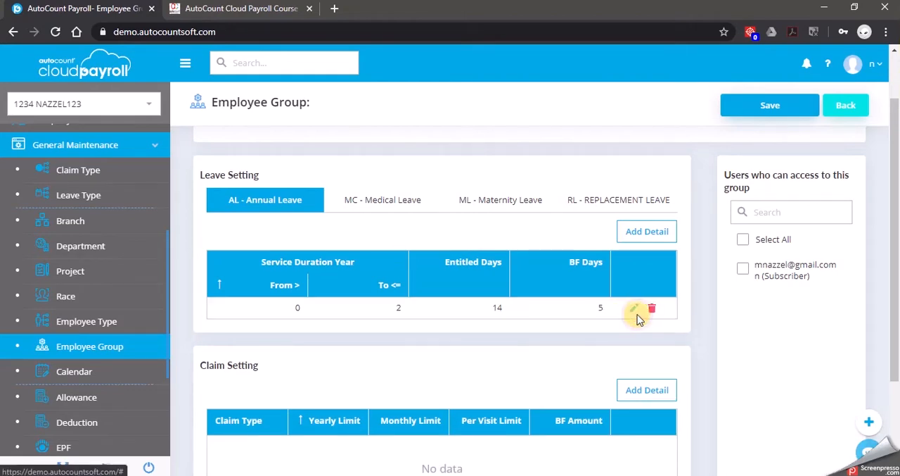
# Add an Annual Leave entitlement for service years 2 to 5 with 16 entitled days and 5 BF days
pyautogui.click(638, 231)
pyautogui.write('2')
pyautogui.click(376, 312)
pyautogui.write('5')
pyautogui.click(461, 312)
pyautogui.write('16')
pyautogui.click(580, 312)
pyautogui.write('5')
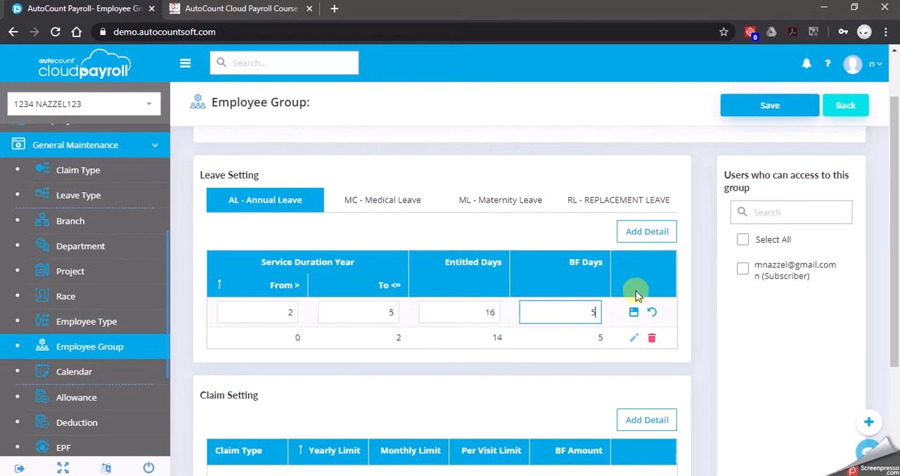
pyautogui.click(634, 312)
# Add an Annual Leave entitlement for service years 5 to 99 with 18 entitled days and 5 BF days
pyautogui.click(647, 233)
pyautogui.click(276, 317)
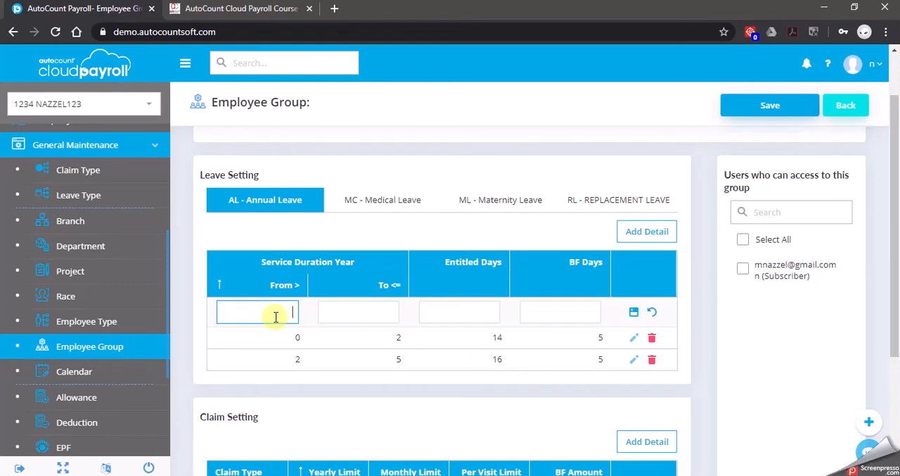
pyautogui.write('5')
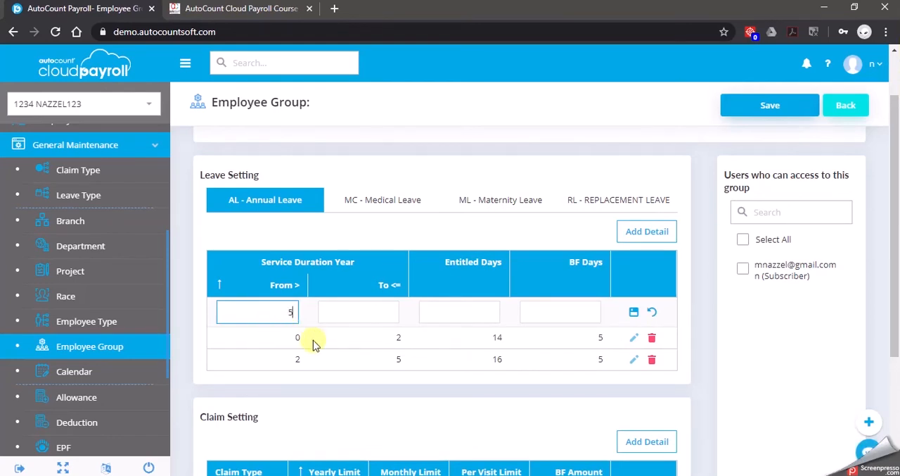
pyautogui.click(379, 317)
pyautogui.write('99')
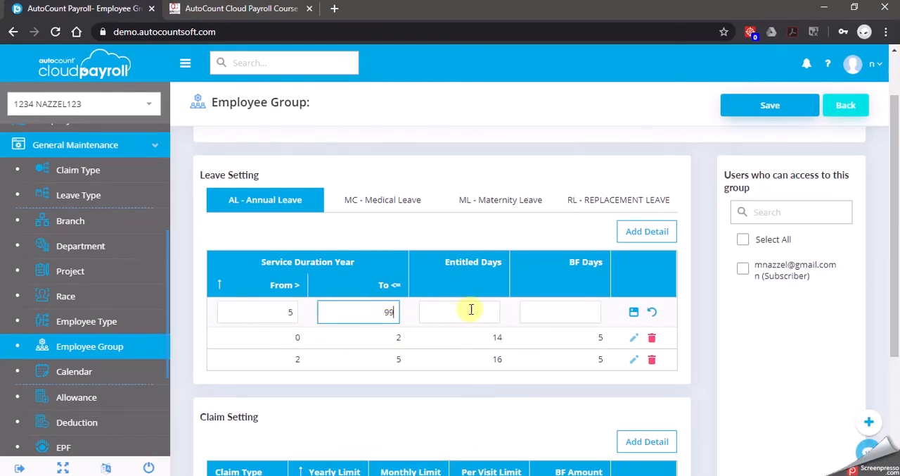
pyautogui.click(478, 309)
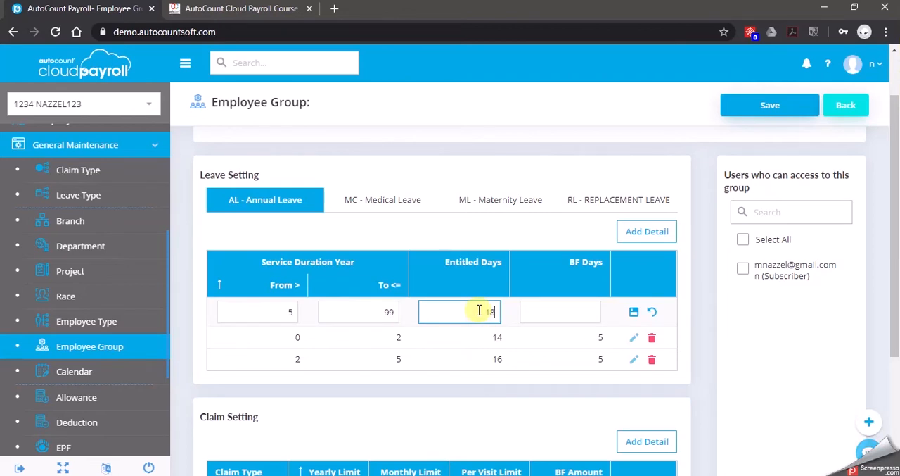
pyautogui.click(565, 313)
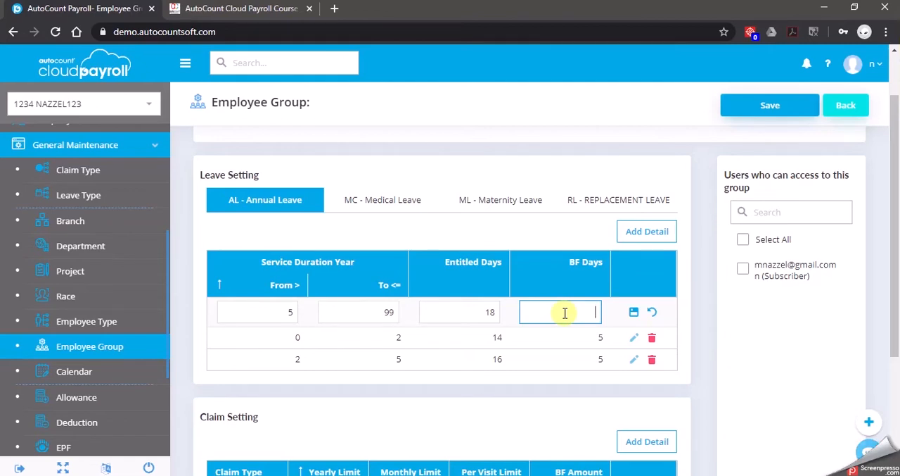
pyautogui.write('5')
pyautogui.click(634, 311)
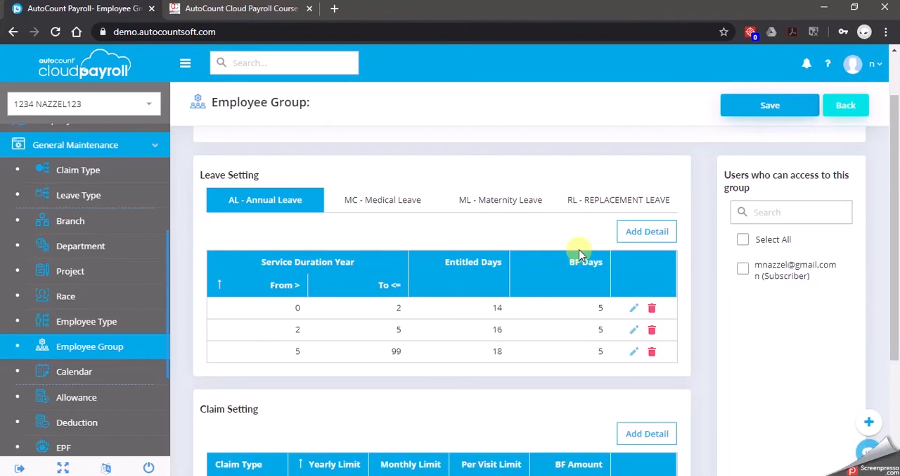
# Add a Medical Leave entitlement for service years 0 to 2 with 14 entitled days and 0 BF days
pyautogui.click(391, 205)
pyautogui.click(662, 231)
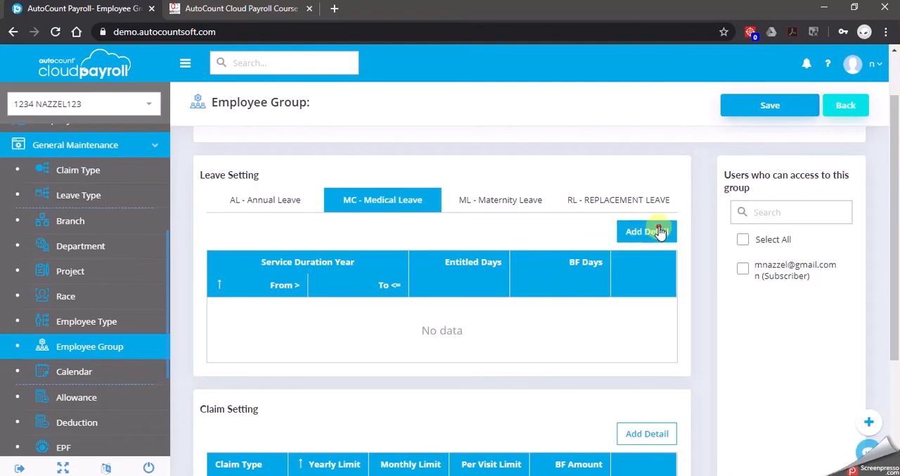
pyautogui.click(295, 314)
pyautogui.write('0')
pyautogui.click(370, 310)
pyautogui.write('2')
pyautogui.click(486, 314)
pyautogui.write('14')
pyautogui.click(585, 313)
pyautogui.write('0')
pyautogui.click(634, 312)
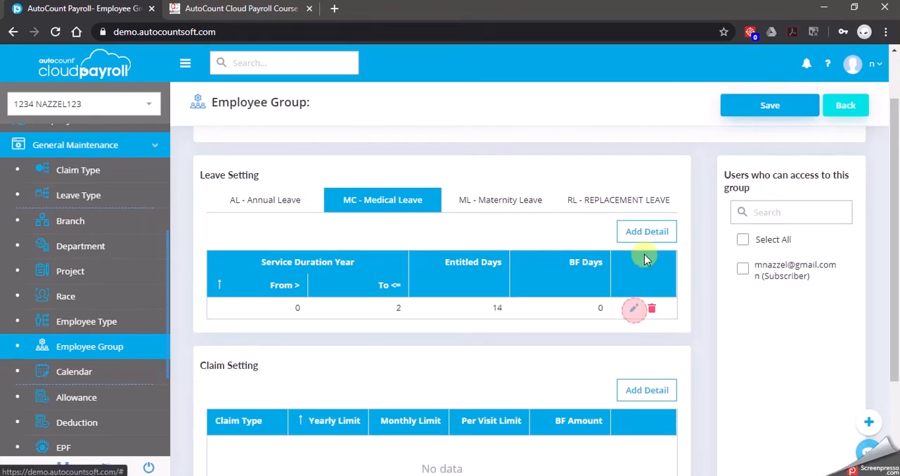
# Add a Medical Leave entitlement for service years 2 to 5 with 18 entitled days and 0 BF days
pyautogui.click(644, 232)
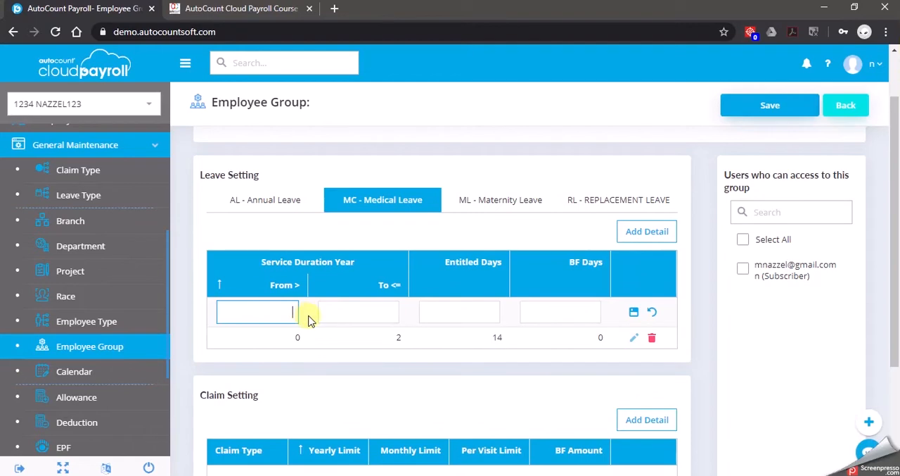
pyautogui.write('2')
pyautogui.click(374, 311)
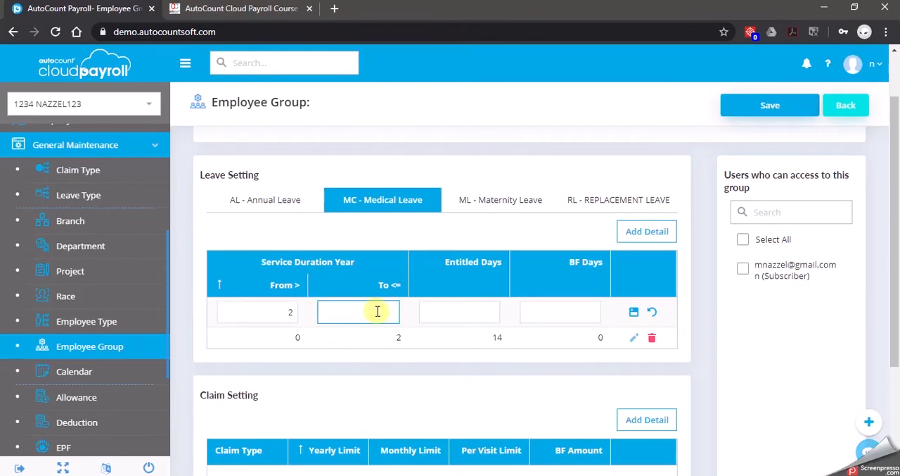
pyautogui.write('5')
pyautogui.click(476, 311)
pyautogui.write('1')
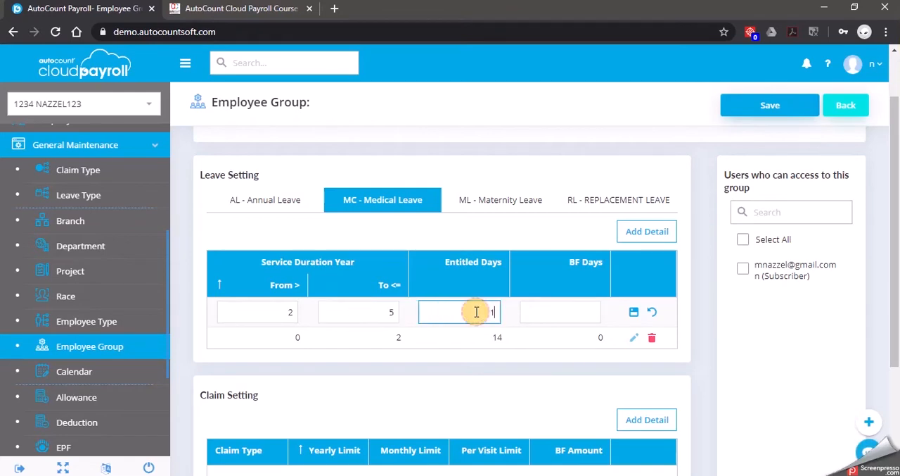
pyautogui.write('8')
pyautogui.click(586, 320)
pyautogui.click(637, 310)
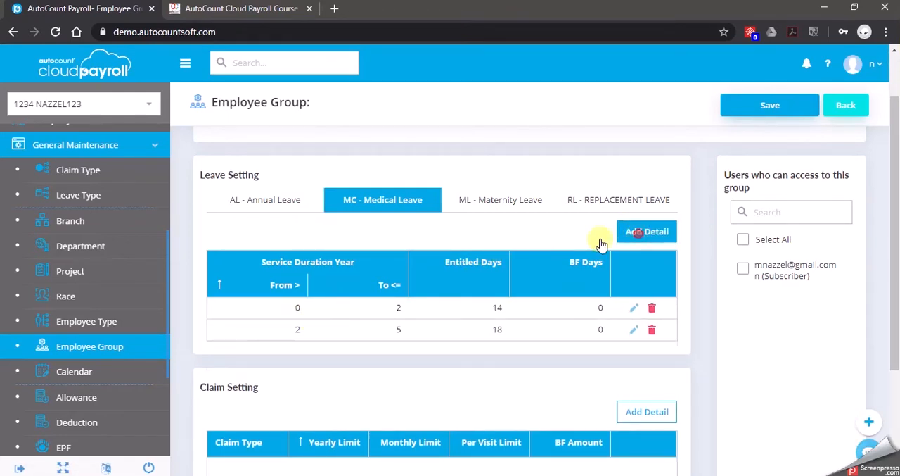
# Add a Medical Leave entitlement for service years 5 to 99 with 22 entitled days and 0 BF days
pyautogui.click(637, 232)
pyautogui.write('5')
pyautogui.click(361, 312)
pyautogui.write('99')
pyautogui.click(477, 317)
pyautogui.write('22')
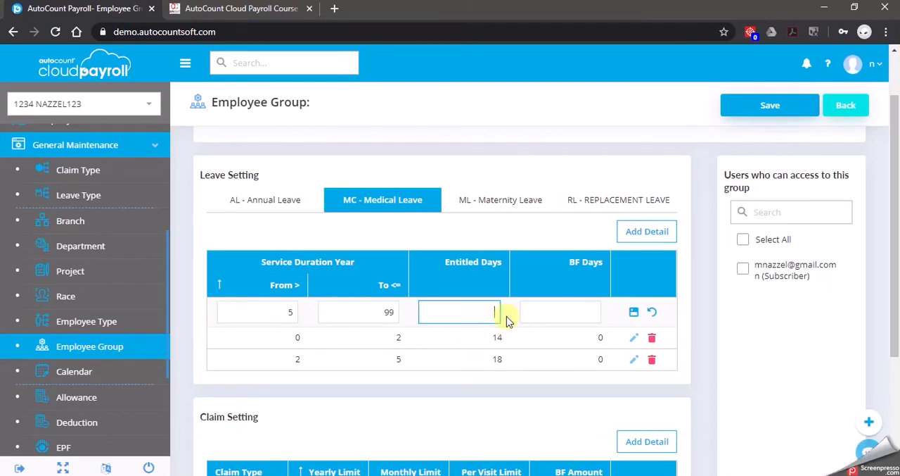
pyautogui.click(583, 313)
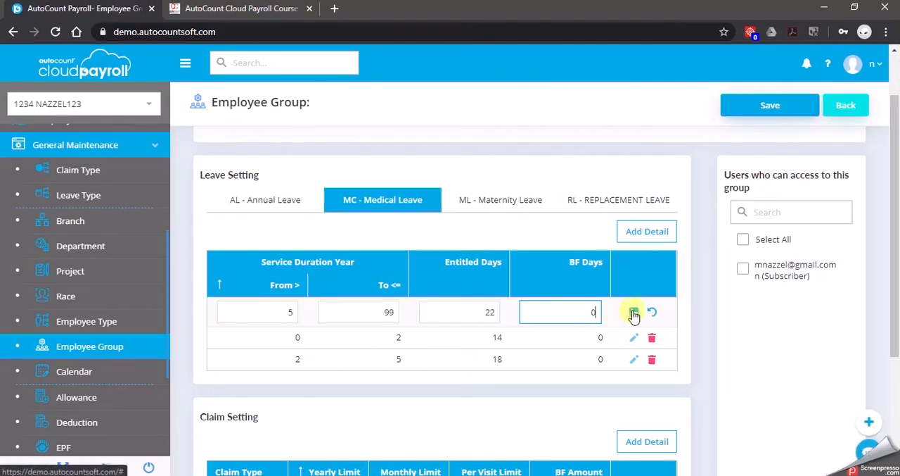
pyautogui.click(633, 313)
# Add a Maternity Leave entitlement for service years 0 to 99 with 60 entitled days and 0 BF days, and save the employee group
pyautogui.click(501, 201)
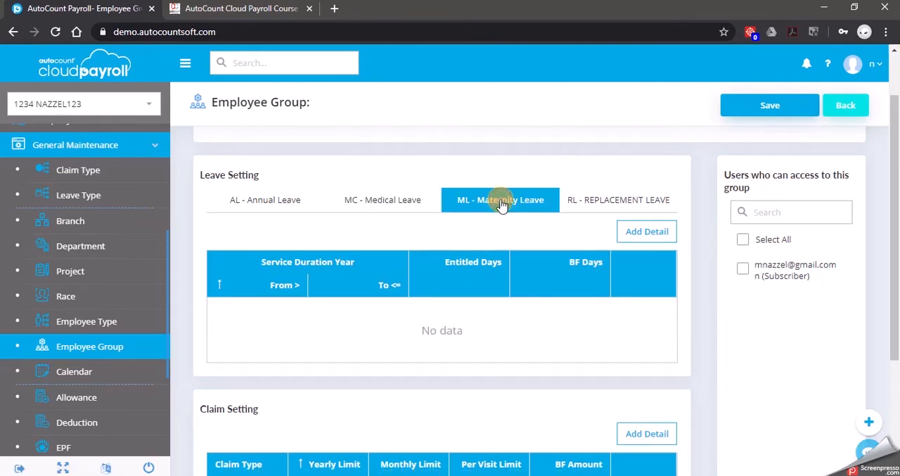
pyautogui.click(648, 231)
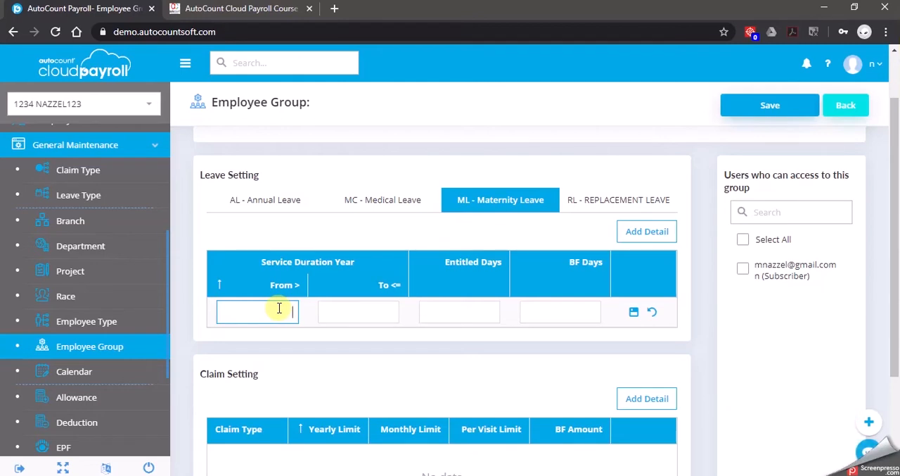
pyautogui.write('0')
pyautogui.click(368, 312)
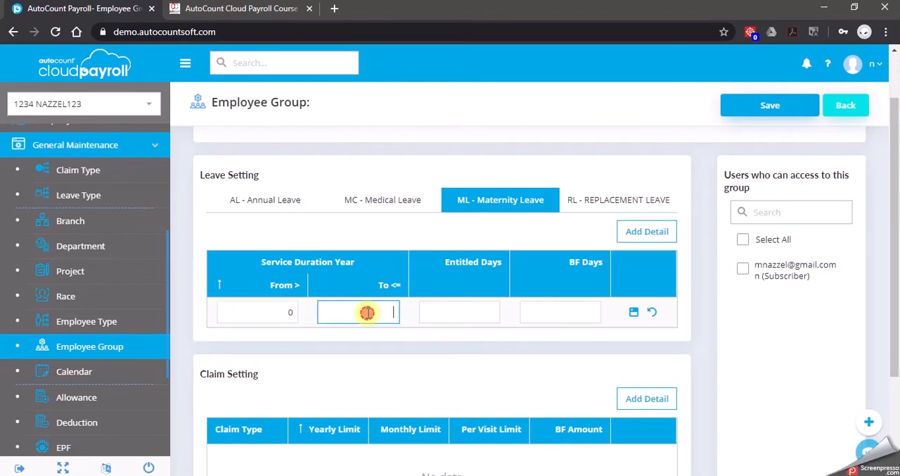
pyautogui.write('99')
pyautogui.click(487, 310)
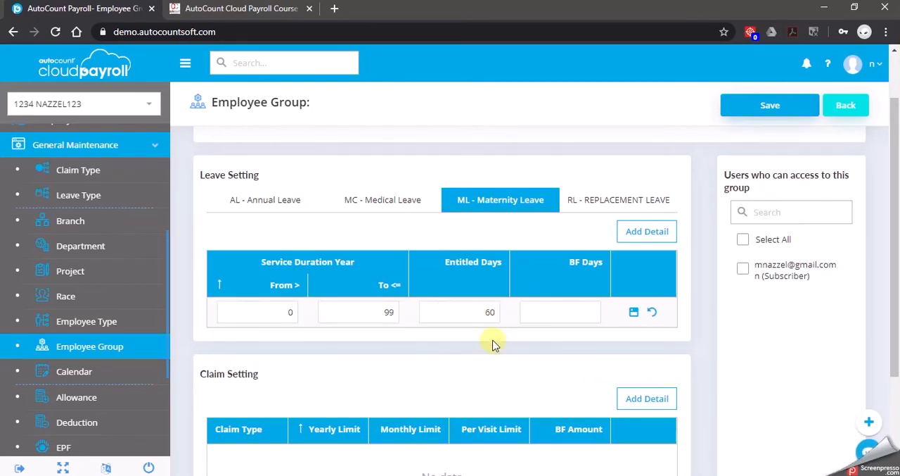
pyautogui.click(577, 310)
pyautogui.write('0')
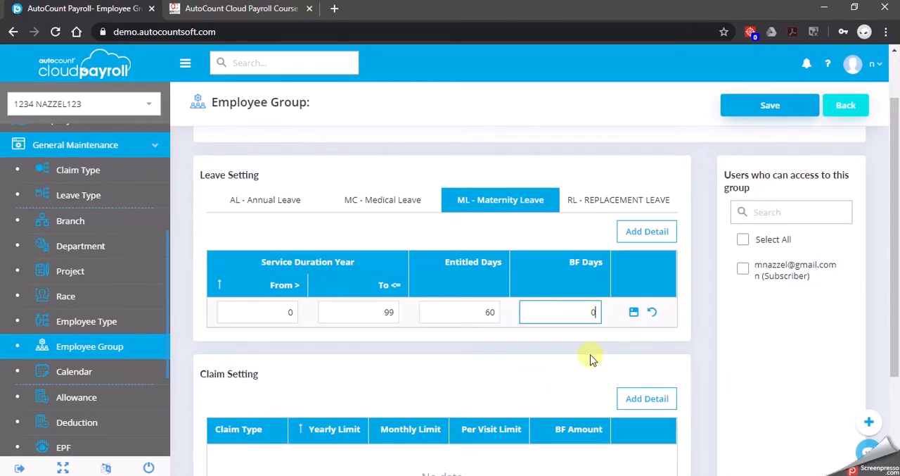
pyautogui.click(634, 313)
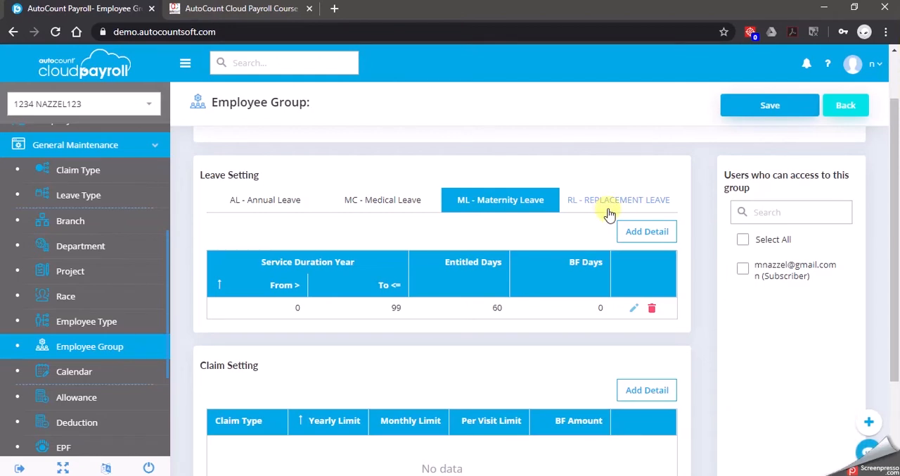
pyautogui.click(757, 116)
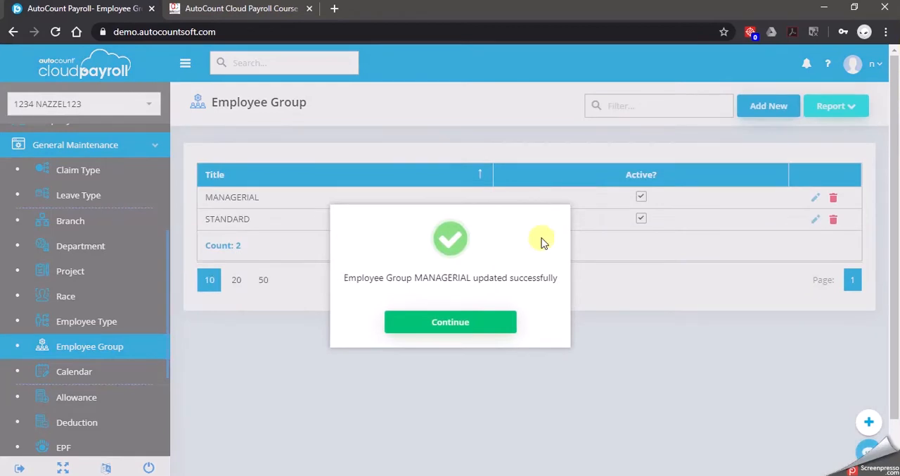
pyautogui.click(479, 321)
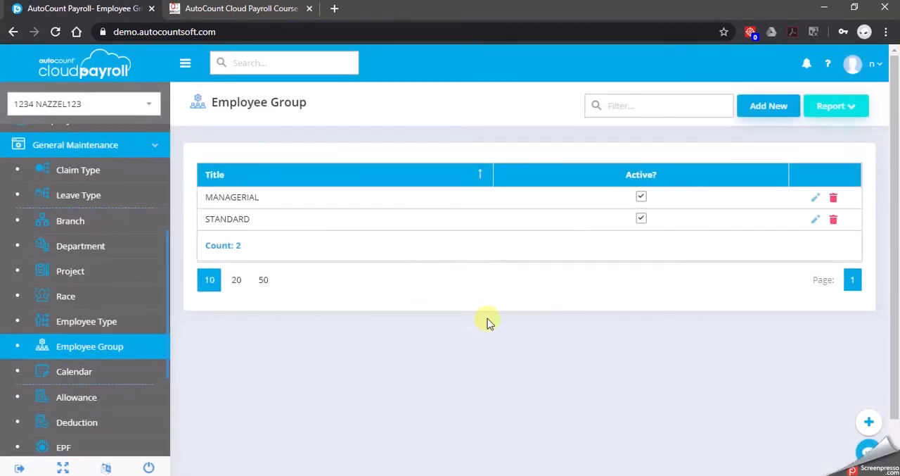
# Open the STANDARD employee group for editing and check its Annual Leave and Medical Leave entitlements
pyautogui.click(814, 219)
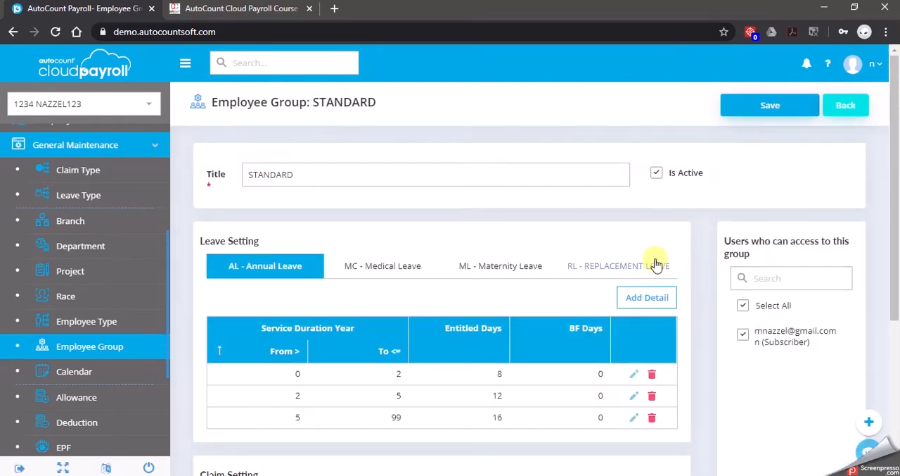
pyautogui.scroll(-1, 502, 291)
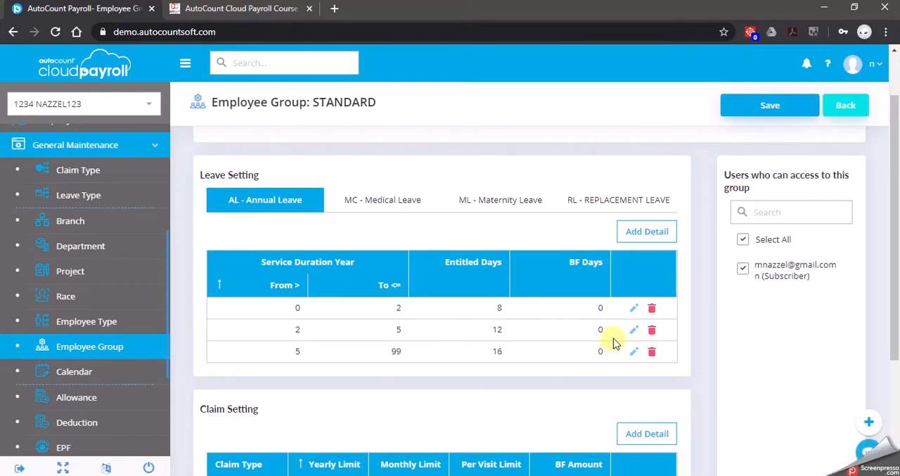
pyautogui.click(415, 202)
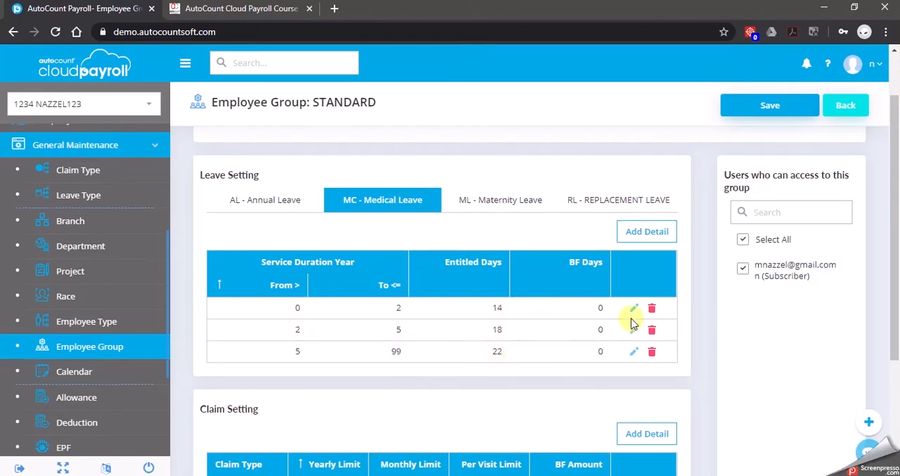
pyautogui.click(772, 107)
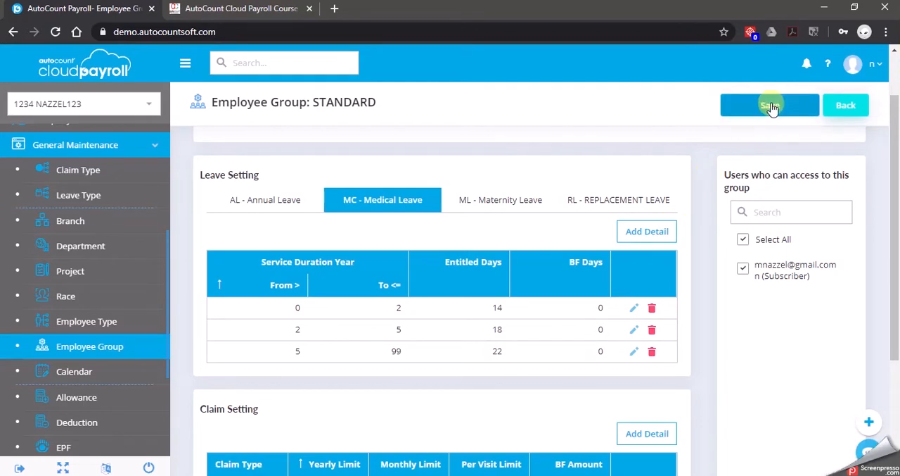
# Add a Maternity Leave entitlement for years 0 to 99 with 60 entitled and 0 BF days to the STANDARD group, and save it
pyautogui.click(500, 204)
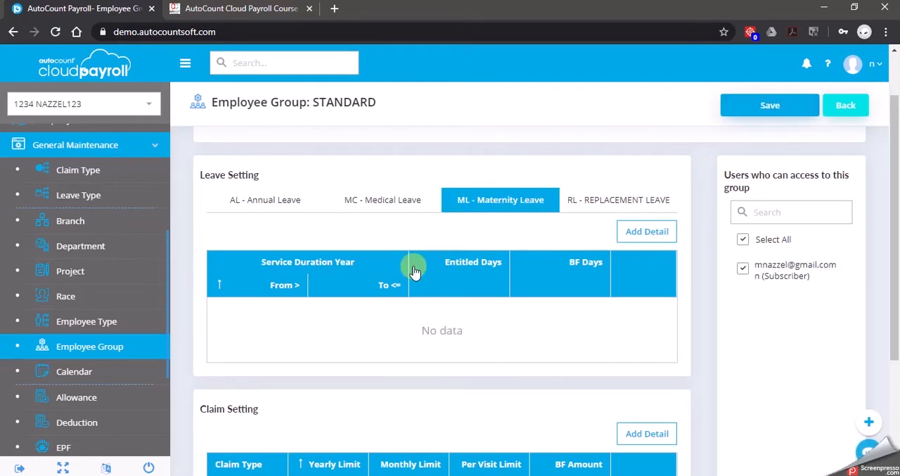
pyautogui.click(643, 232)
pyautogui.click(359, 311)
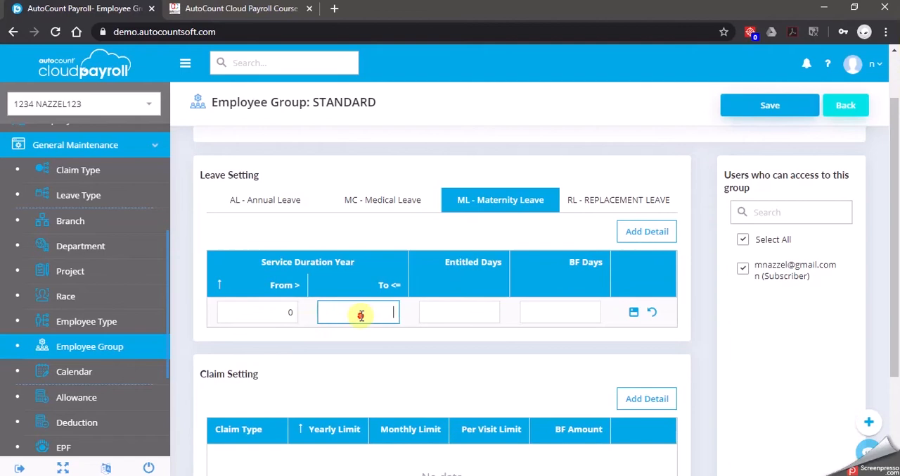
pyautogui.write('99')
pyautogui.click(457, 309)
pyautogui.write('60')
pyautogui.click(567, 314)
pyautogui.click(634, 314)
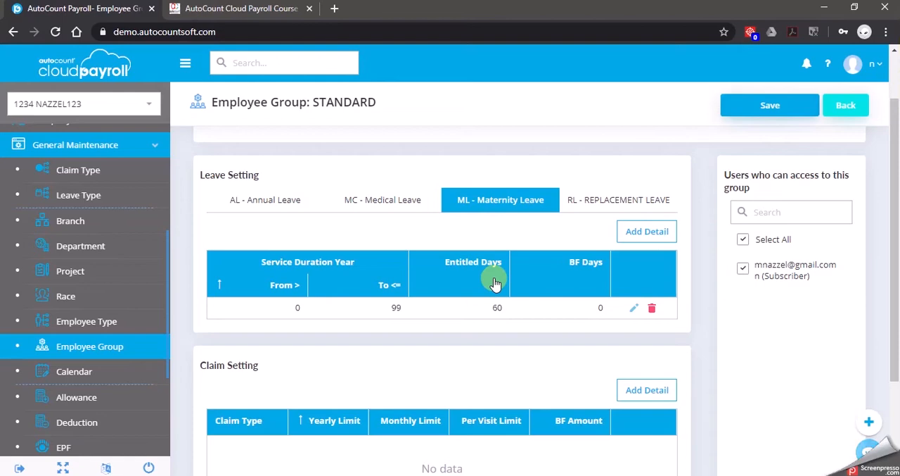
pyautogui.click(751, 104)
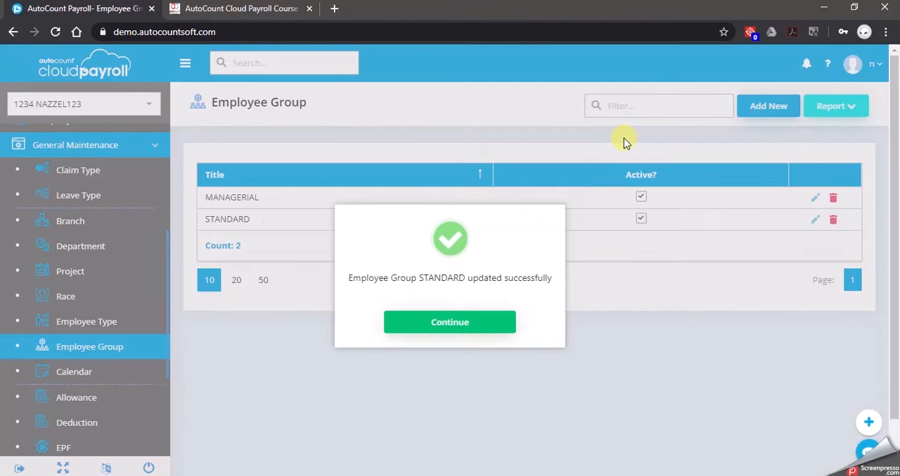
pyautogui.click(452, 319)
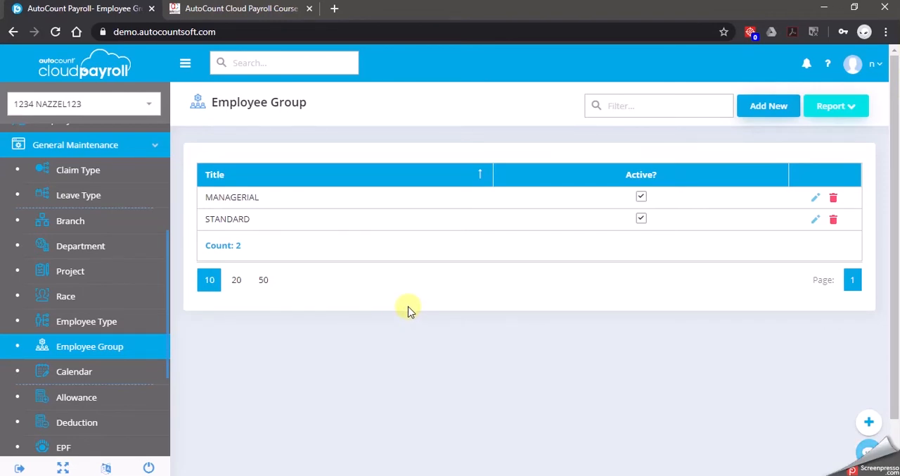
# Open the Employee Maintenance list and collapse the navigation sidebar
pyautogui.scroll(3, 71, 246)
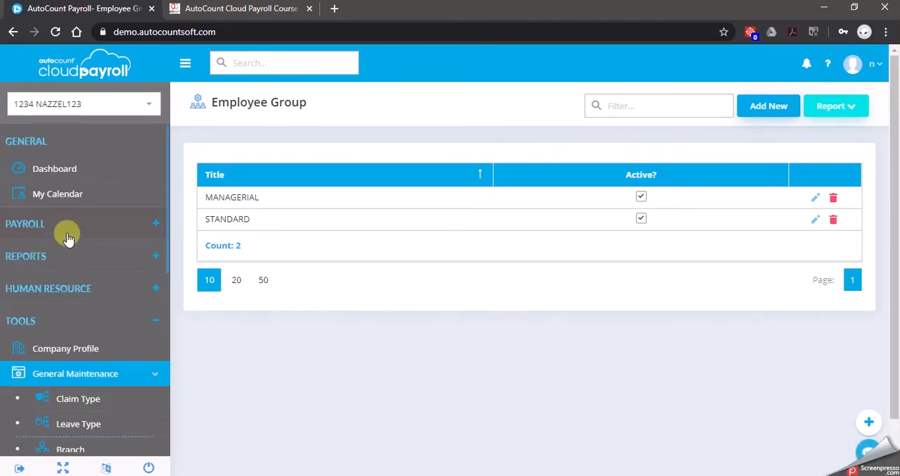
pyautogui.click(102, 226)
pyautogui.click(107, 251)
pyautogui.click(113, 279)
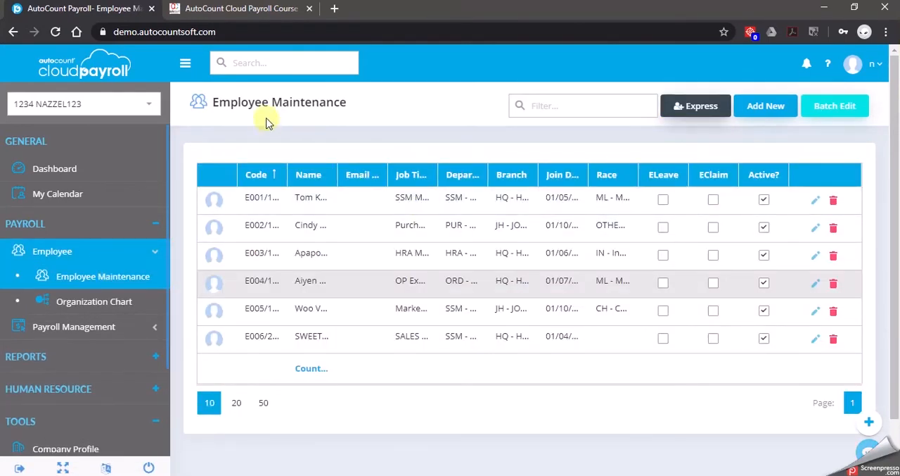
pyautogui.click(188, 63)
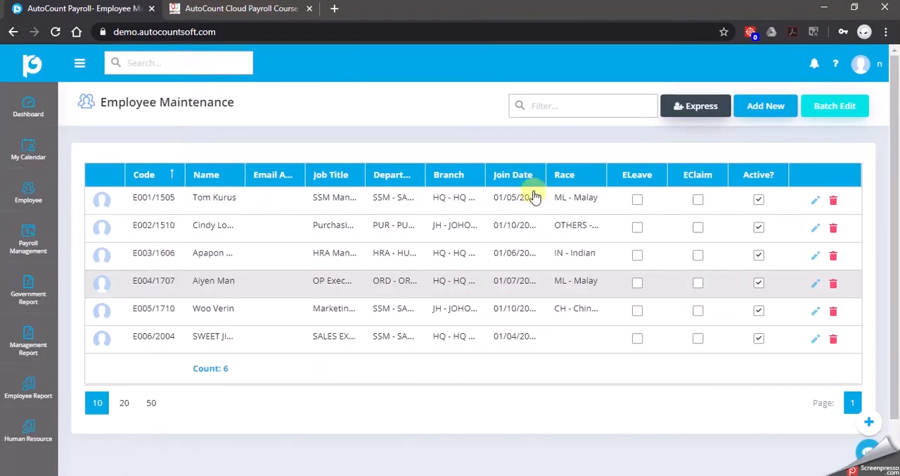
# Set the SSM Manager's employee group to MANAGERIAL in the employment details and save the employee record
pyautogui.click(816, 204)
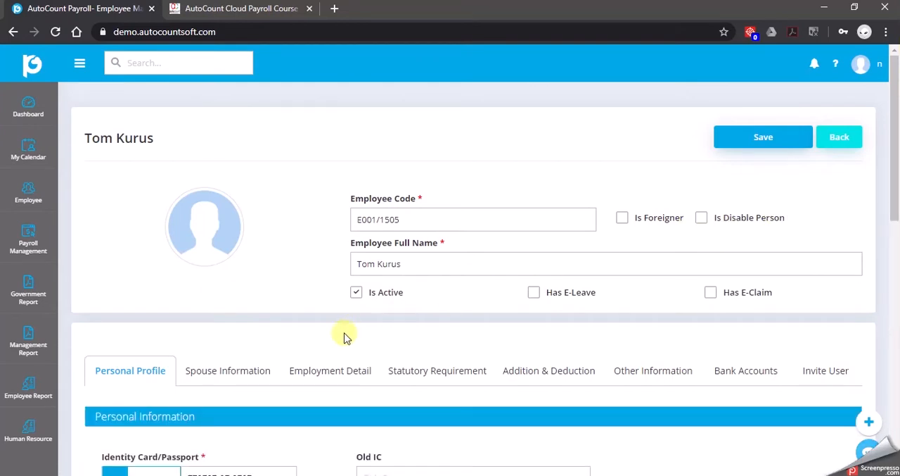
pyautogui.scroll(-3, 296, 331)
pyautogui.click(358, 176)
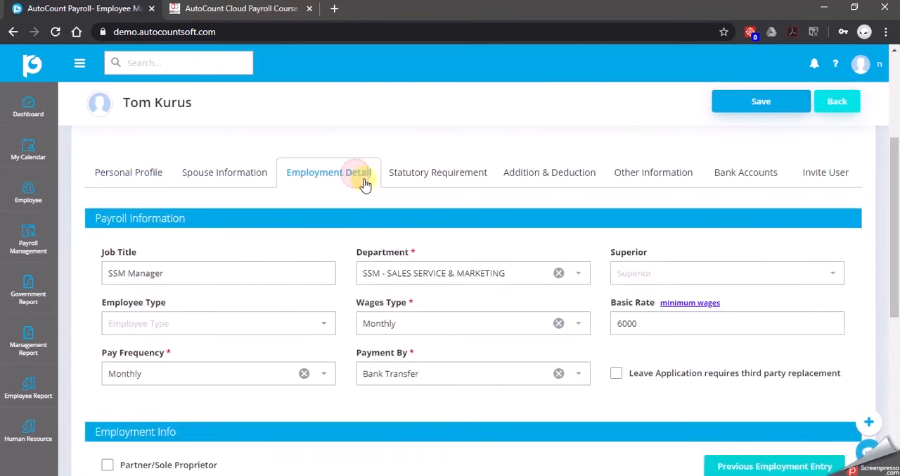
pyautogui.scroll(-3, 352, 330)
pyautogui.scroll(-1, 492, 306)
pyautogui.click(583, 304)
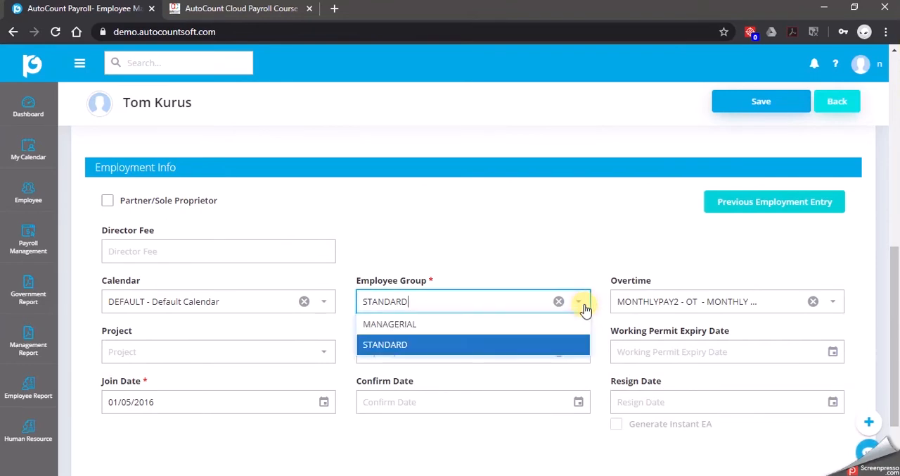
pyautogui.click(469, 325)
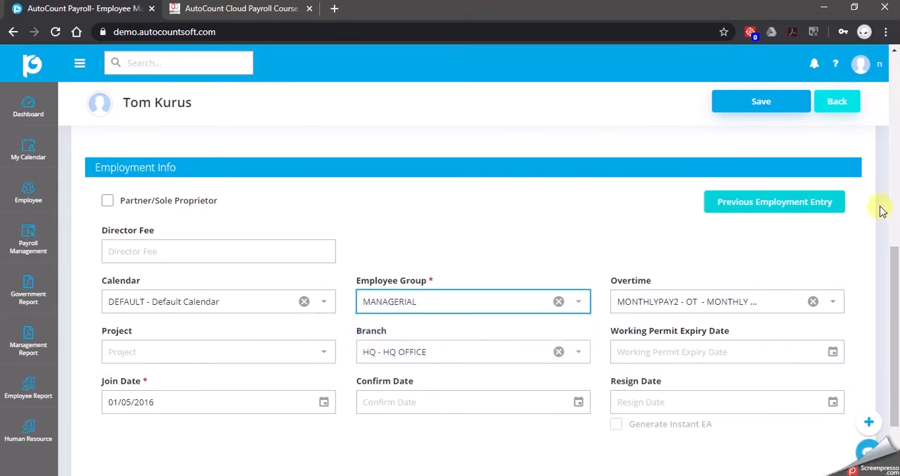
pyautogui.click(783, 102)
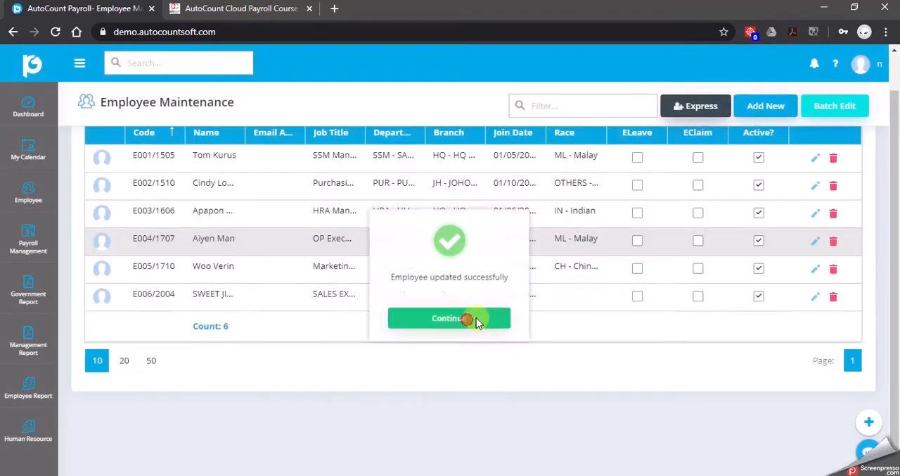
pyautogui.click(477, 321)
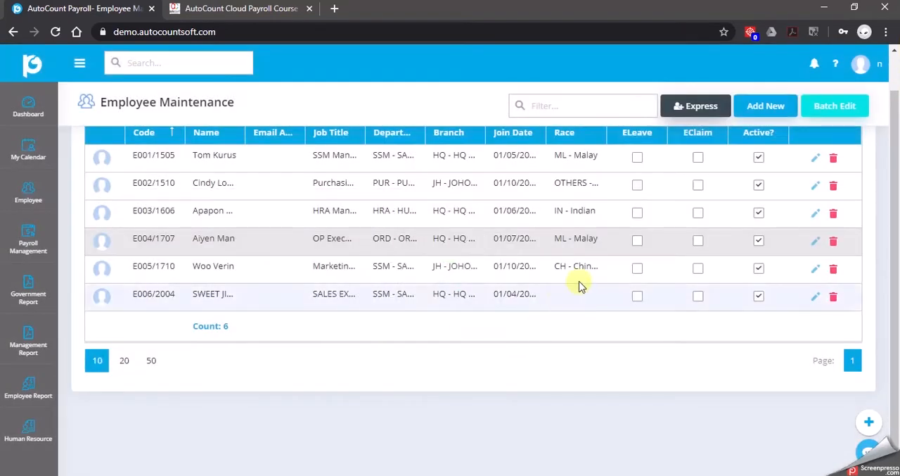
# Check the employee group in the Purchasing Executive's employment details and save the record
pyautogui.click(814, 190)
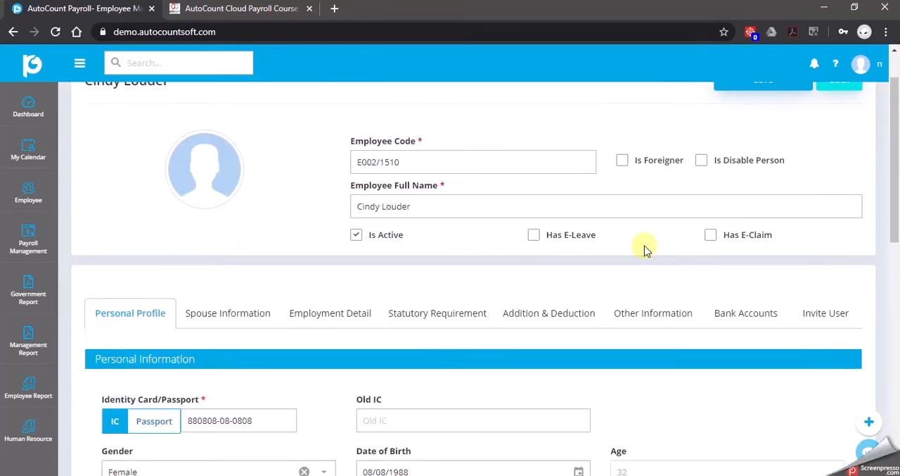
pyautogui.scroll(-5, 654, 362)
pyautogui.scroll(-3, 476, 368)
pyautogui.scroll(8, 496, 303)
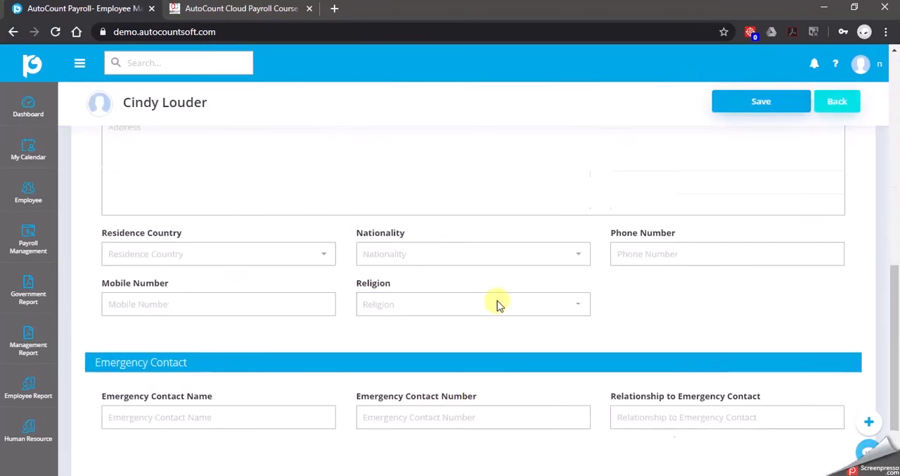
pyautogui.click(331, 373)
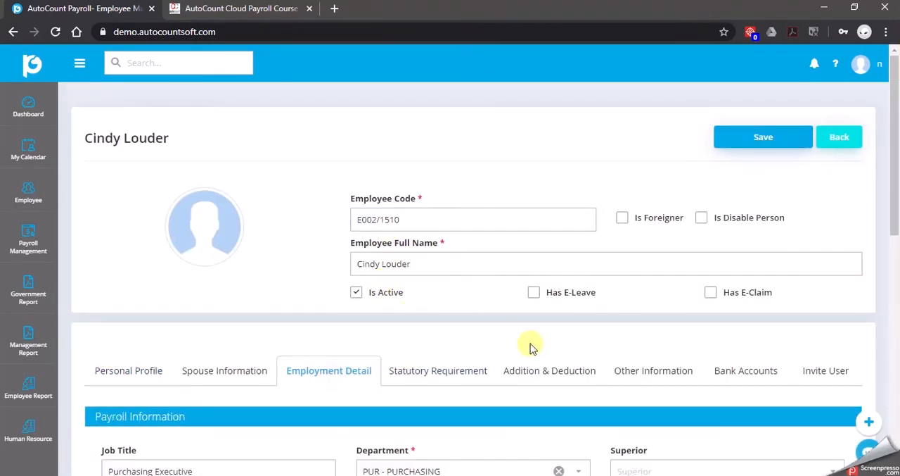
pyautogui.scroll(-5, 549, 362)
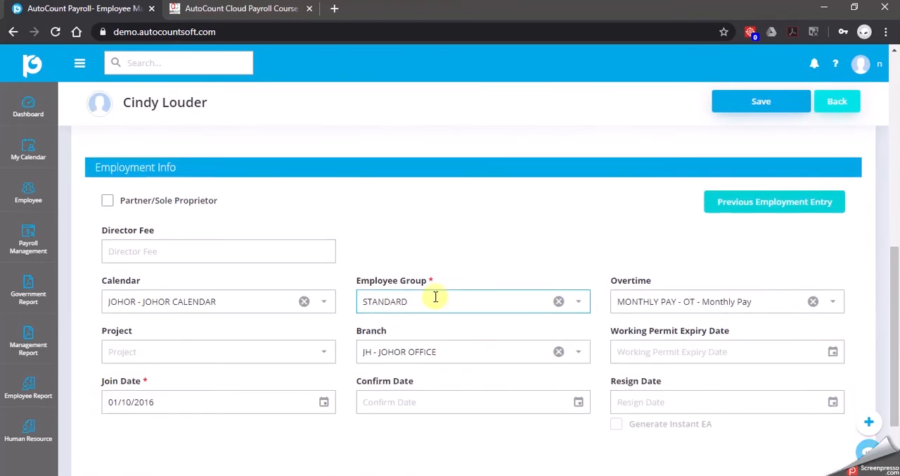
pyautogui.click(778, 111)
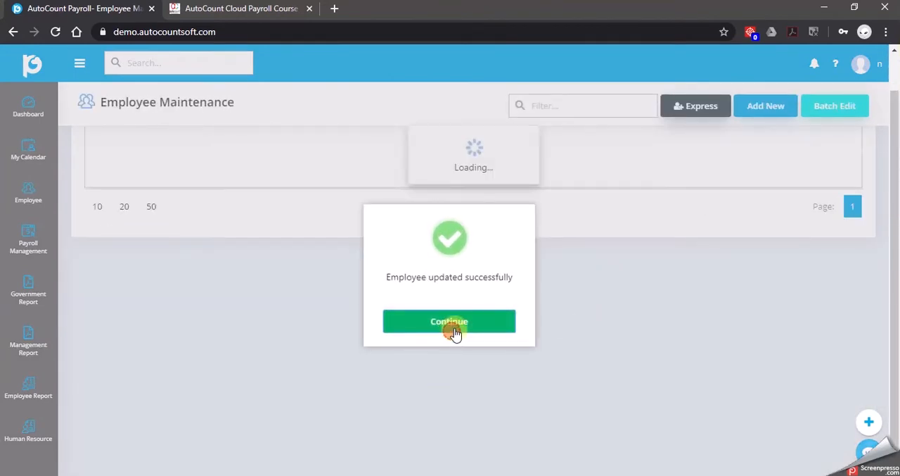
pyautogui.click(452, 328)
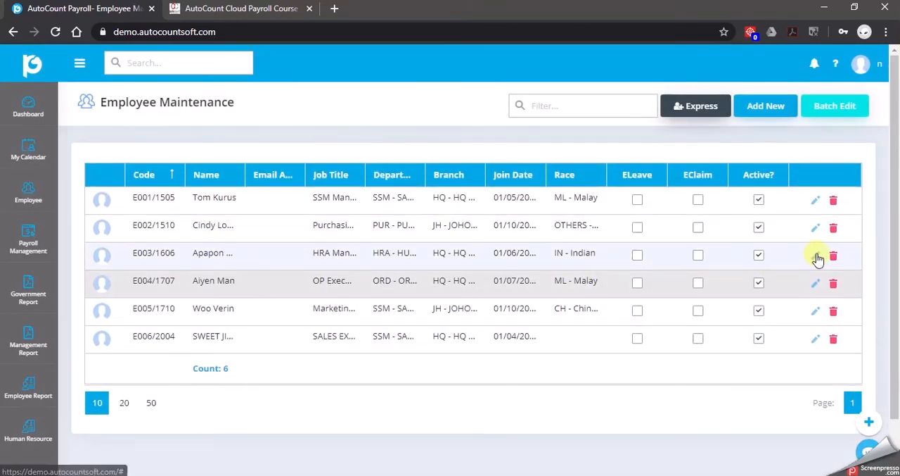
# Set the HRA Manager's employee group to MANAGERIAL in the employment details and save the employee record
pyautogui.click(818, 258)
pyautogui.scroll(-1, 376, 312)
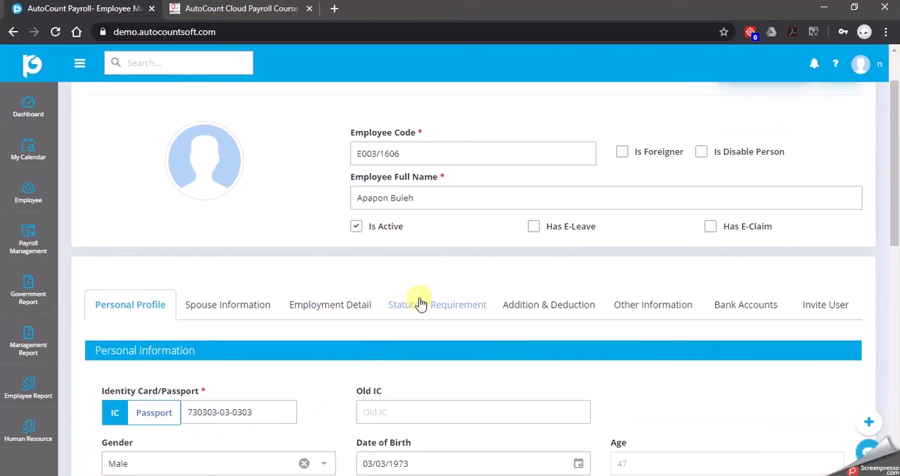
pyautogui.click(325, 305)
pyautogui.scroll(-4, 428, 316)
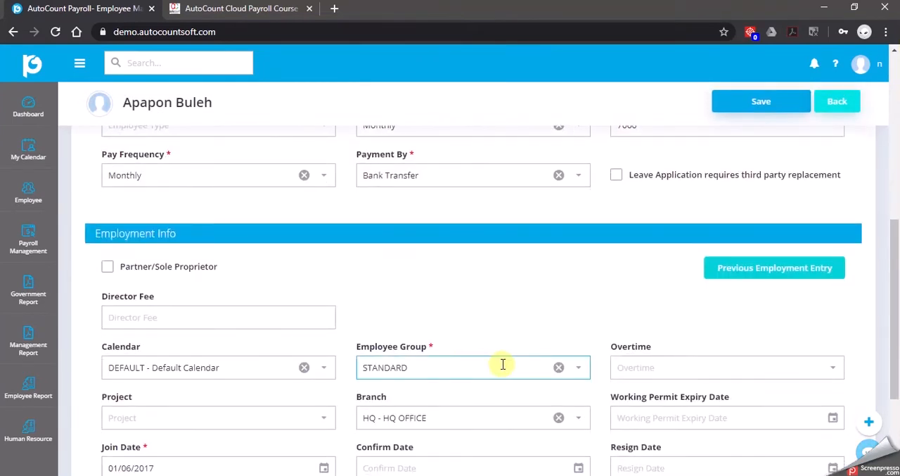
pyautogui.click(578, 371)
pyautogui.click(425, 390)
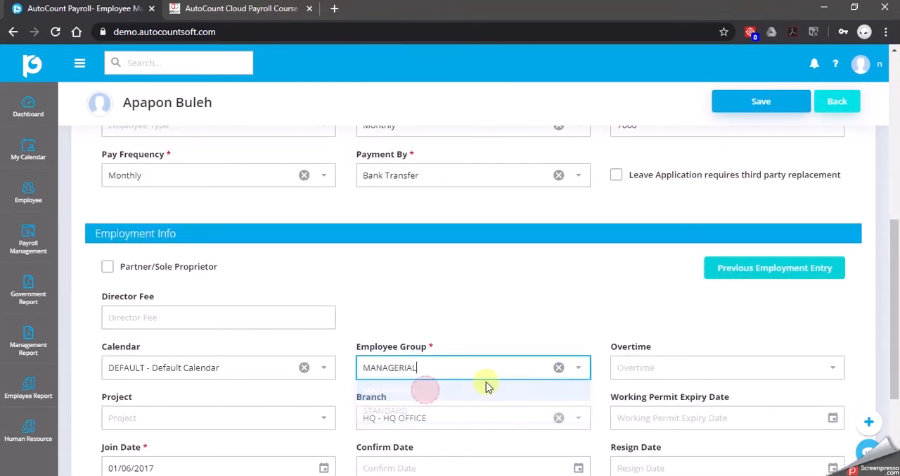
pyautogui.click(766, 102)
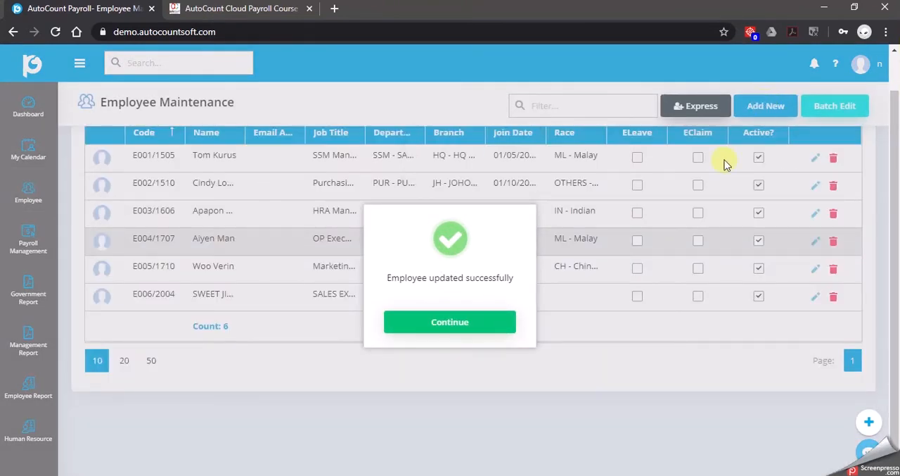
pyautogui.click(482, 325)
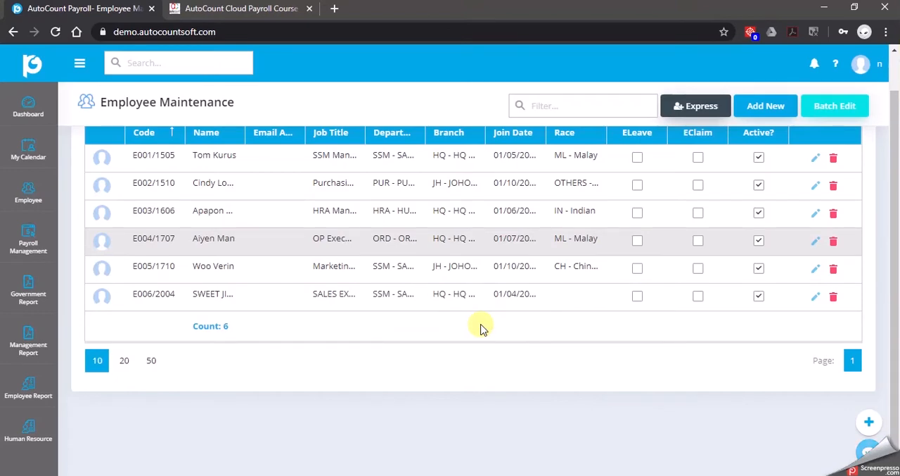
# Check the employee group in the OP Executive's employment details and save the record
pyautogui.click(815, 240)
pyautogui.scroll(-8, 357, 337)
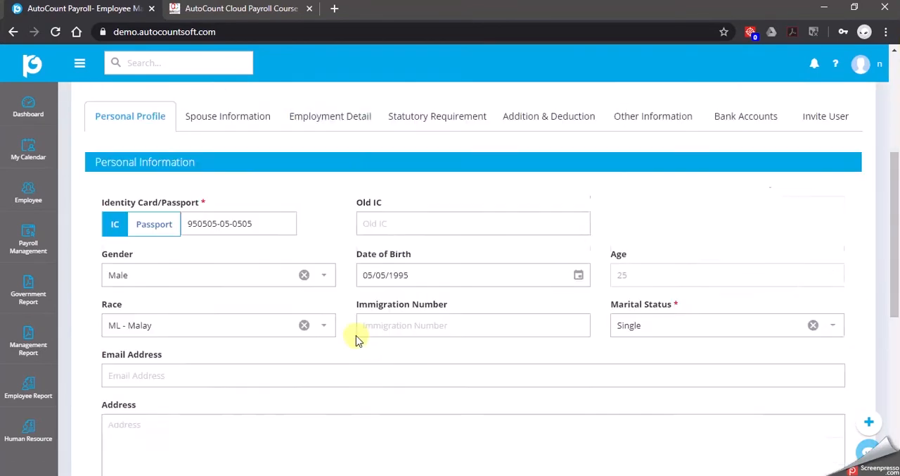
pyautogui.scroll(10, 302, 187)
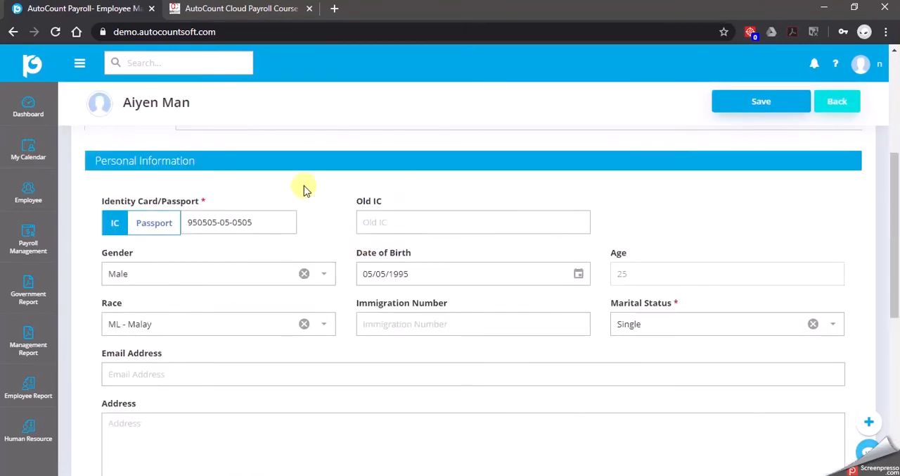
pyautogui.click(346, 314)
pyautogui.scroll(-10, 478, 340)
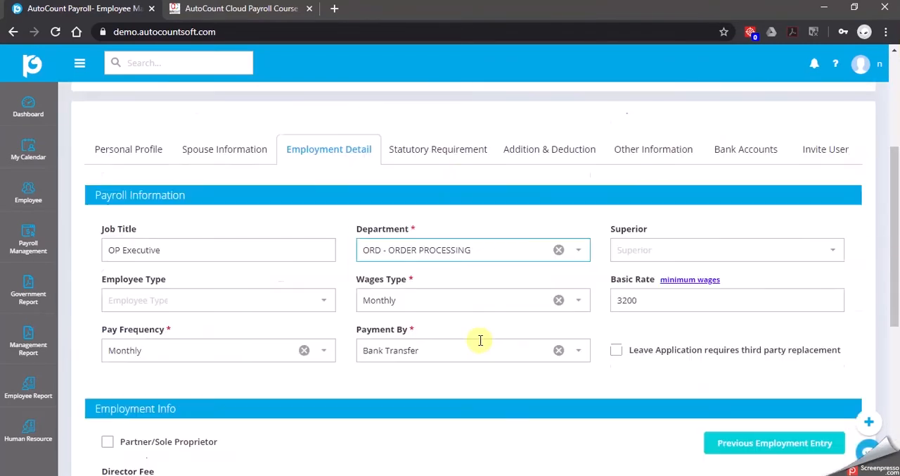
pyautogui.click(775, 105)
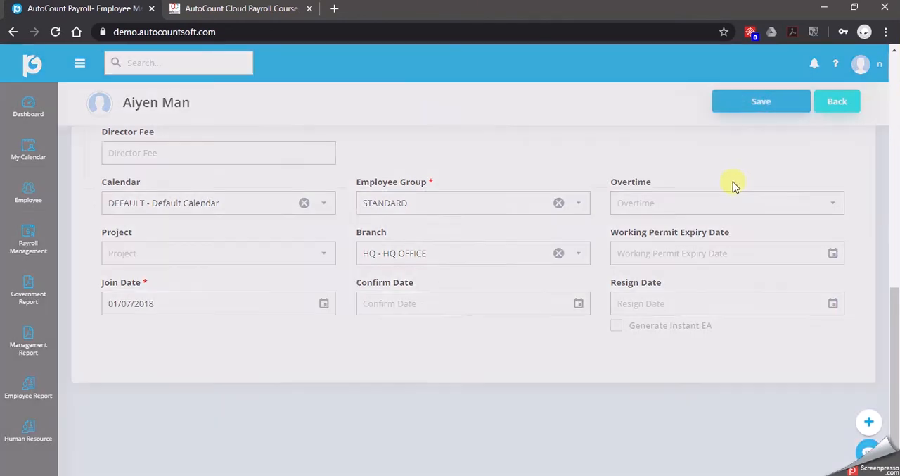
pyautogui.click(472, 323)
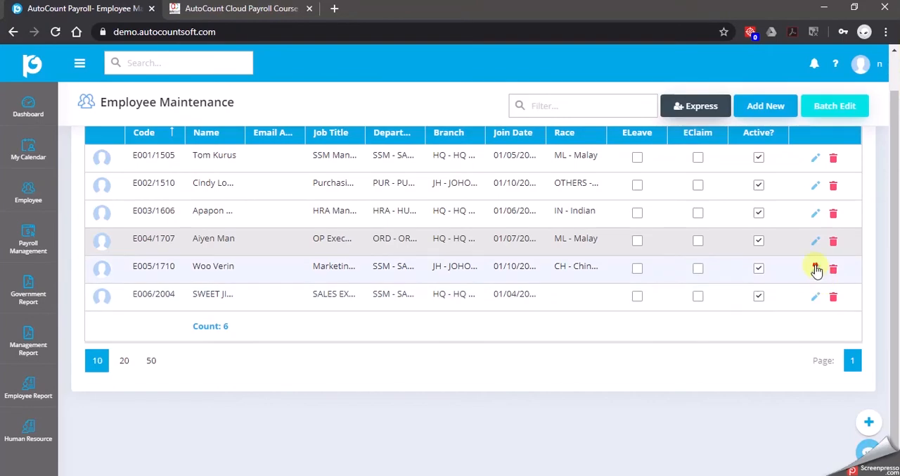
# Check the employee group in the marketing employee's employment details and save the record
pyautogui.click(816, 268)
pyautogui.click(325, 313)
pyautogui.scroll(-2, 457, 309)
pyautogui.scroll(-5, 464, 304)
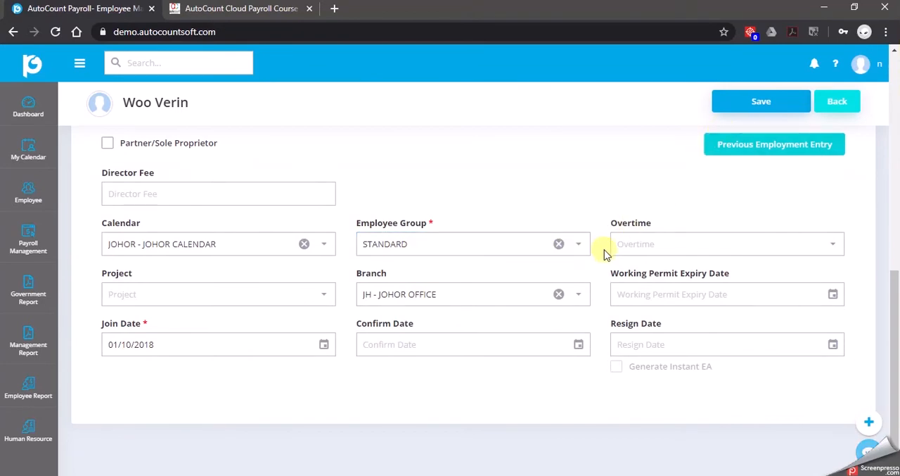
pyautogui.click(765, 103)
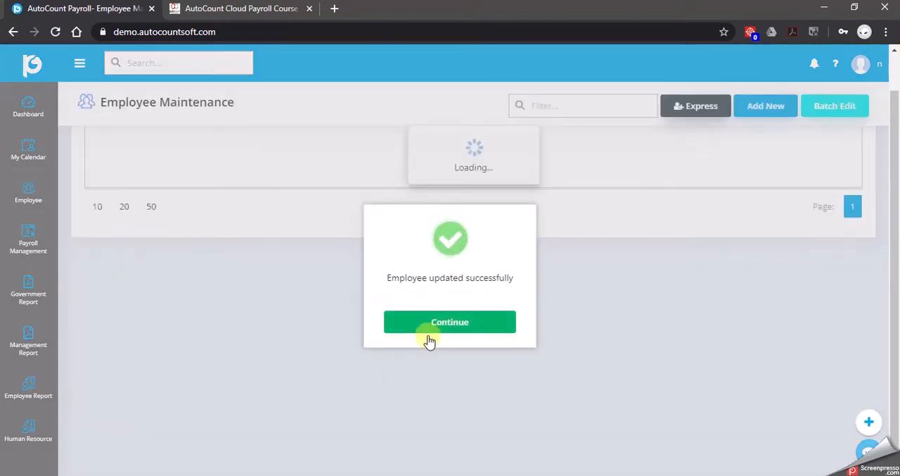
pyautogui.click(431, 330)
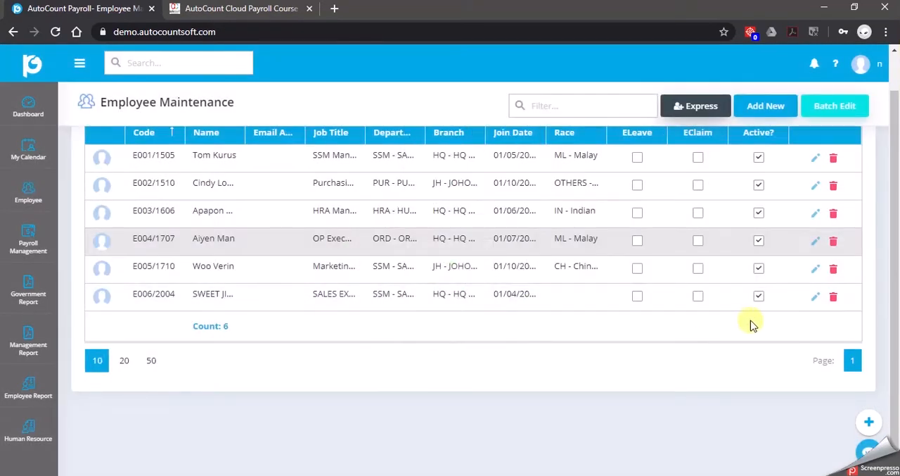
# Check the employee group in the employment details of the last listed employee, in sales, and save the record
pyautogui.click(814, 296)
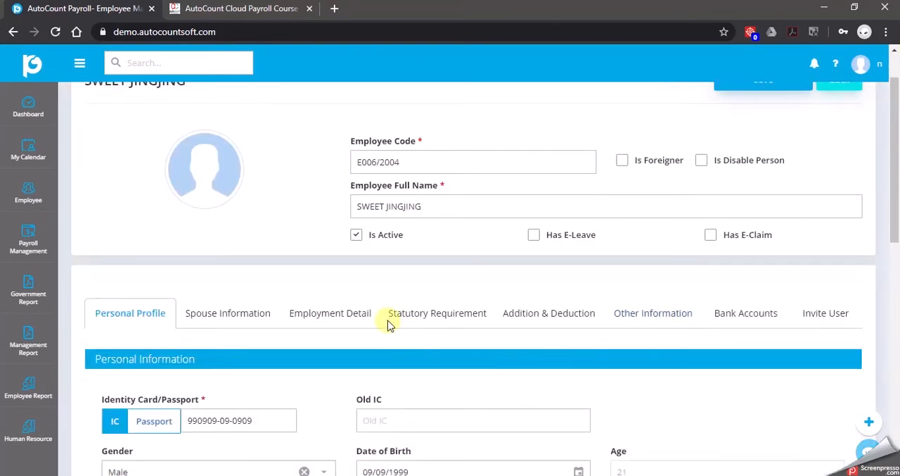
pyautogui.click(348, 313)
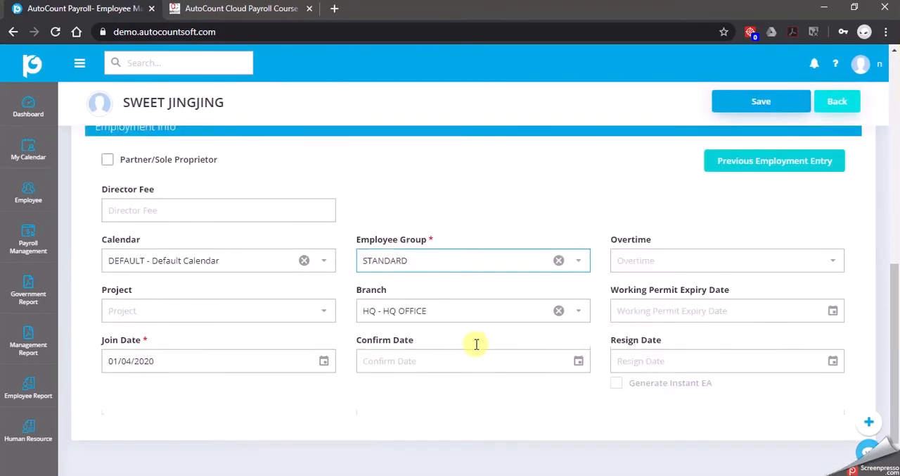
pyautogui.click(502, 243)
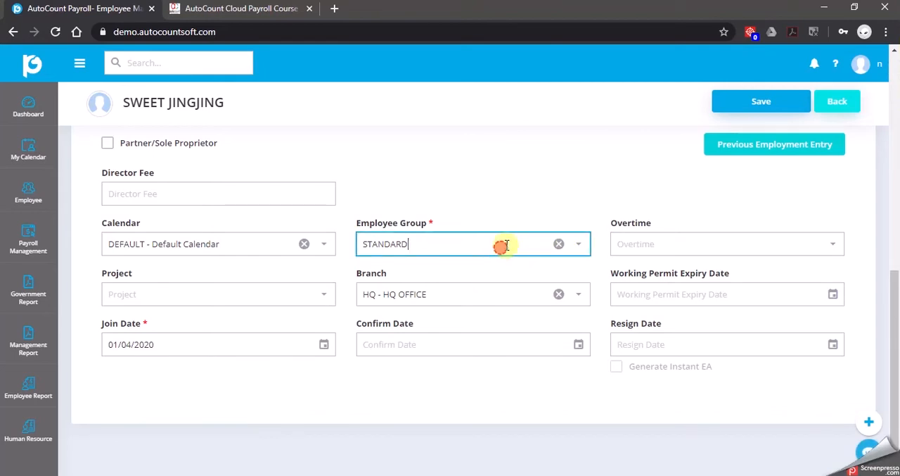
pyautogui.click(678, 222)
pyautogui.click(753, 101)
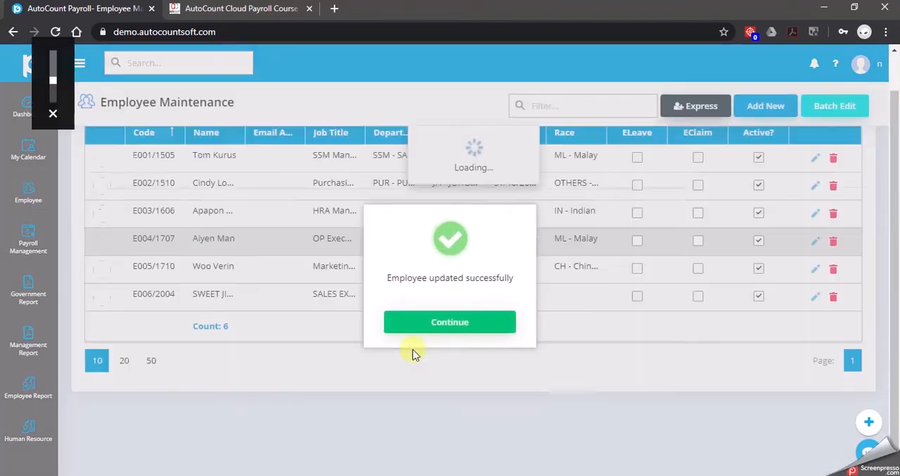
pyautogui.click(430, 333)
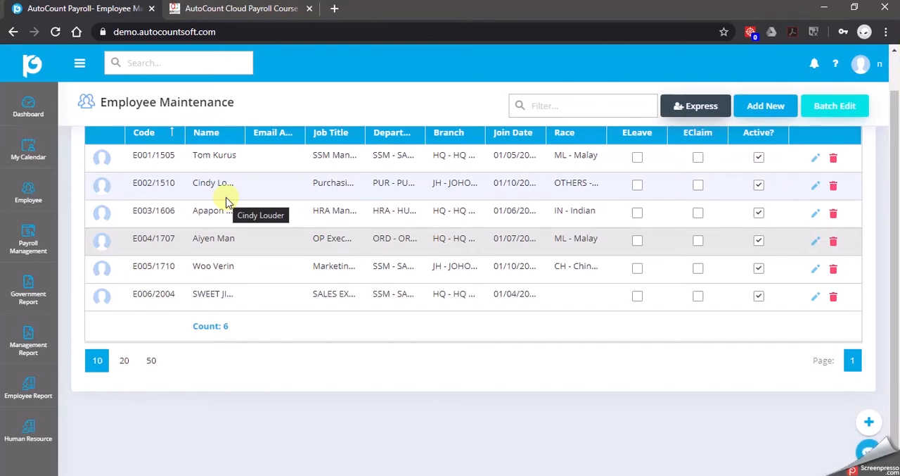
# Expand the navigation sidebar and open the Excel Import function among the tool options
pyautogui.scroll(1, 478, 245)
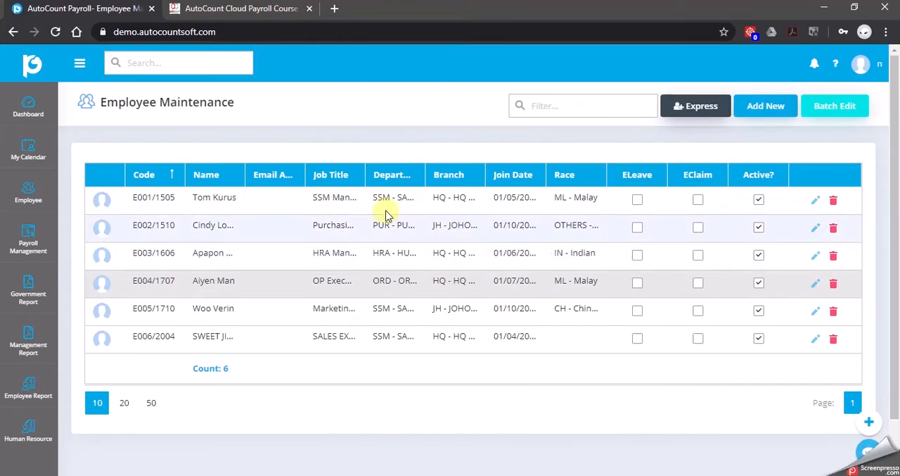
pyautogui.click(80, 63)
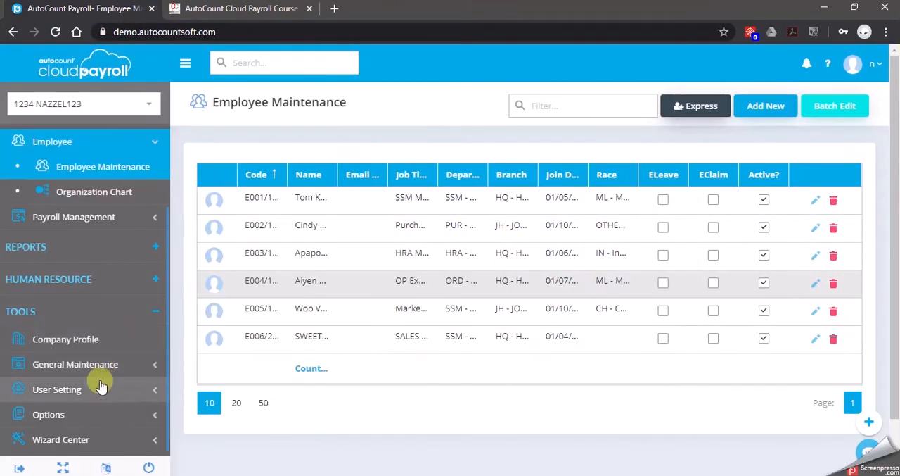
pyautogui.click(104, 319)
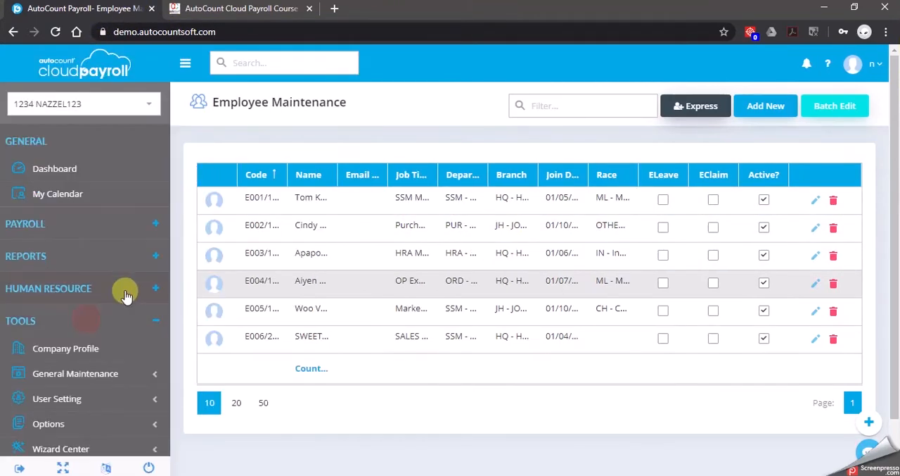
pyautogui.click(74, 414)
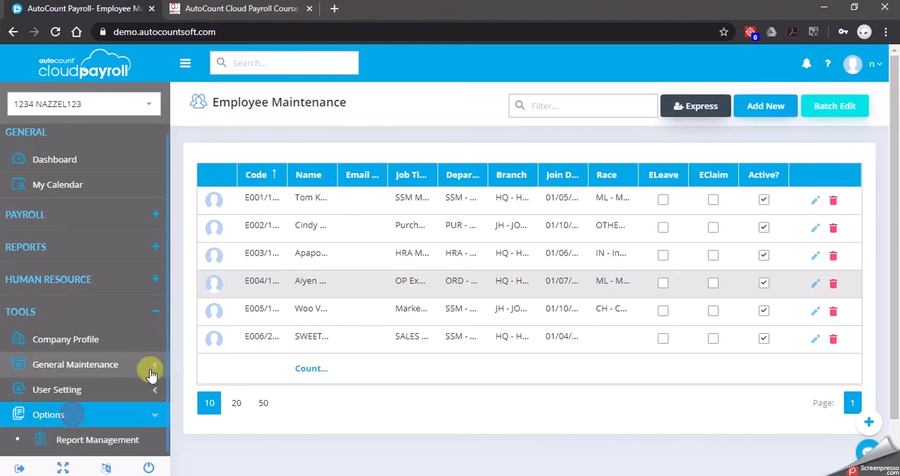
pyautogui.scroll(-2, 136, 392)
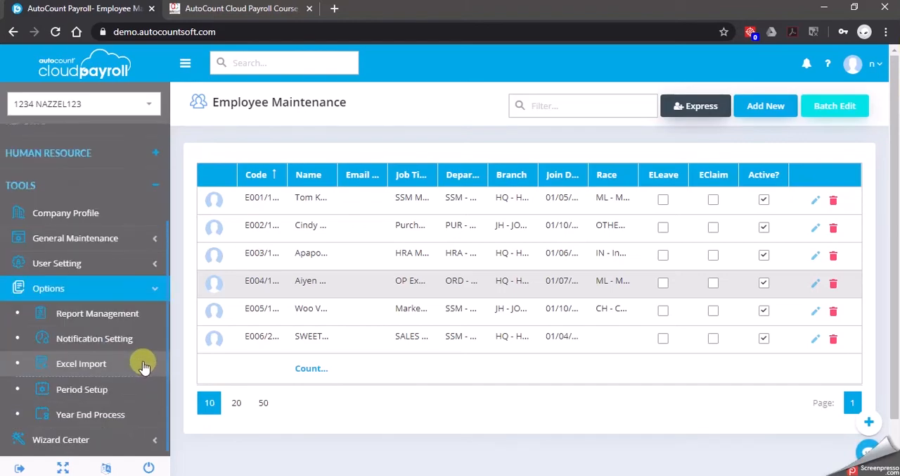
pyautogui.click(101, 359)
# Upload the file C11 CFLeave 20200224.xlsx and import all its carried-forward leave records
pyautogui.click(308, 202)
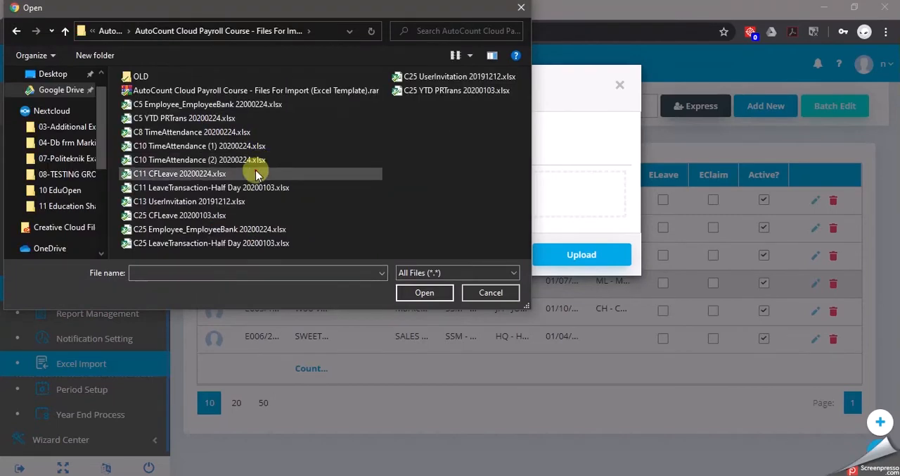
pyautogui.click(256, 174)
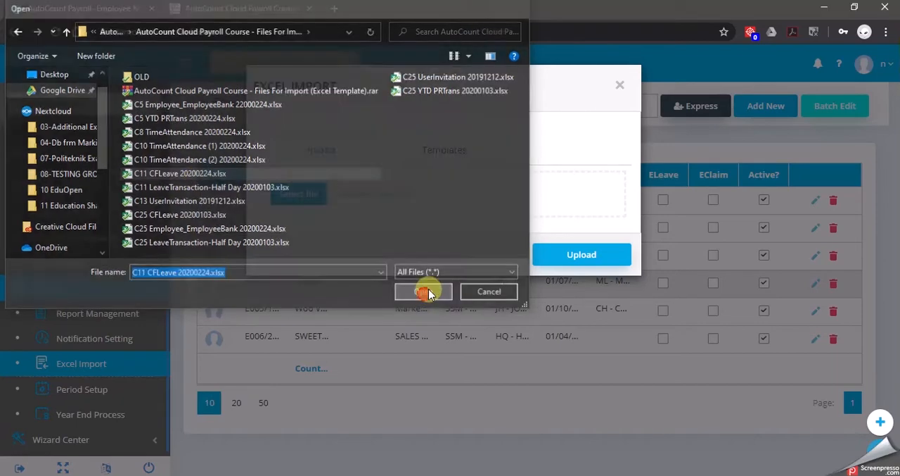
pyautogui.click(426, 290)
pyautogui.click(583, 300)
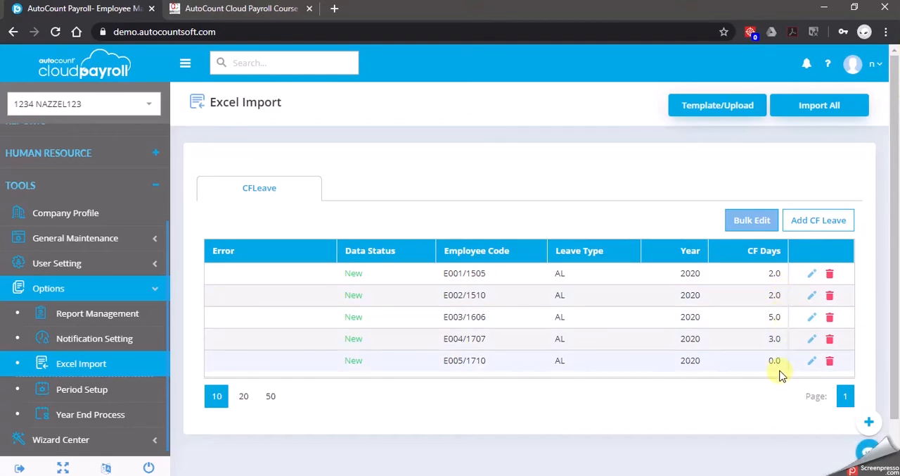
pyautogui.click(827, 107)
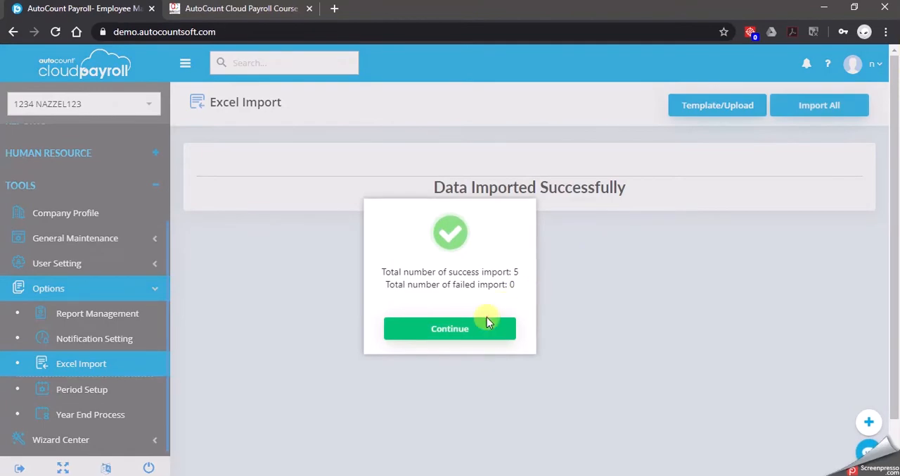
pyautogui.click(485, 328)
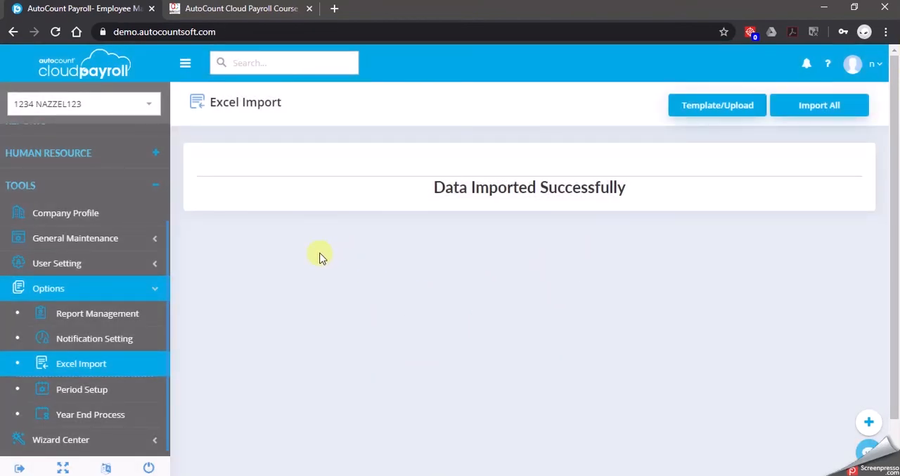
# Open the Leave Balance page of the human resource leave management section
pyautogui.scroll(3, 93, 281)
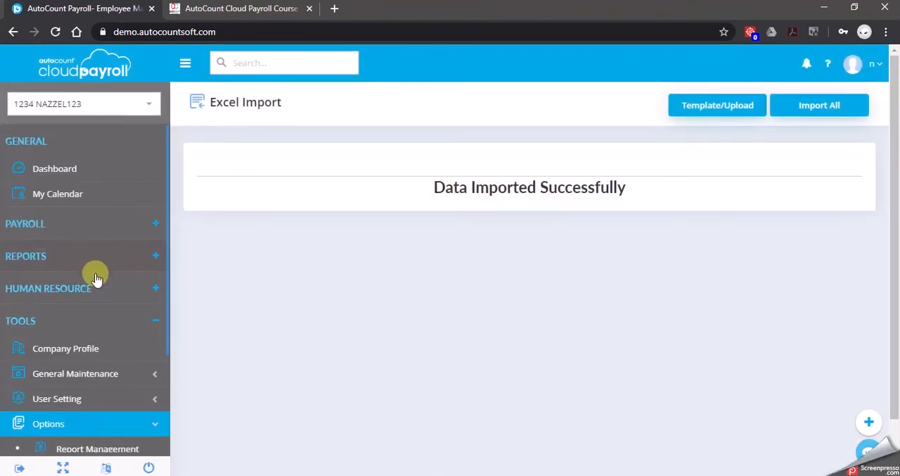
pyautogui.click(97, 286)
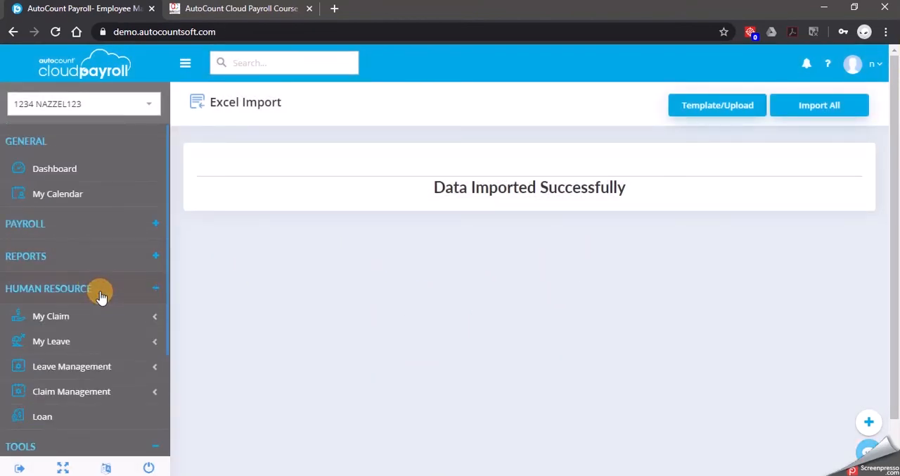
pyautogui.click(116, 367)
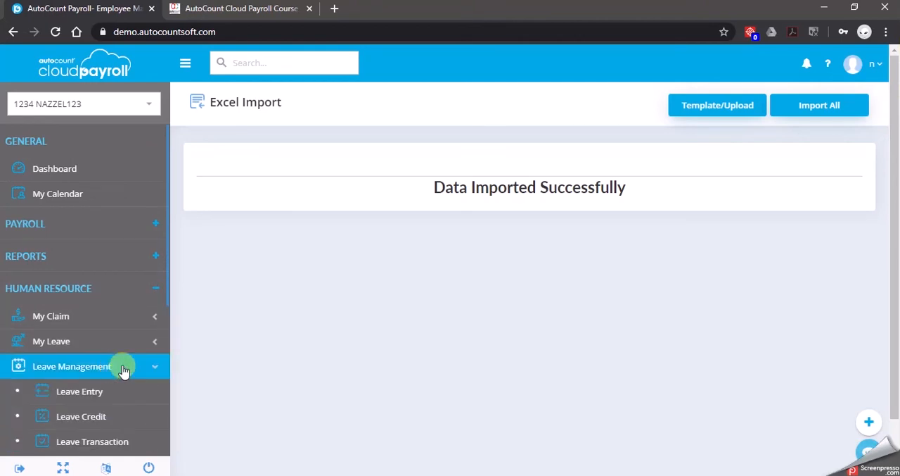
pyautogui.scroll(-5, 124, 372)
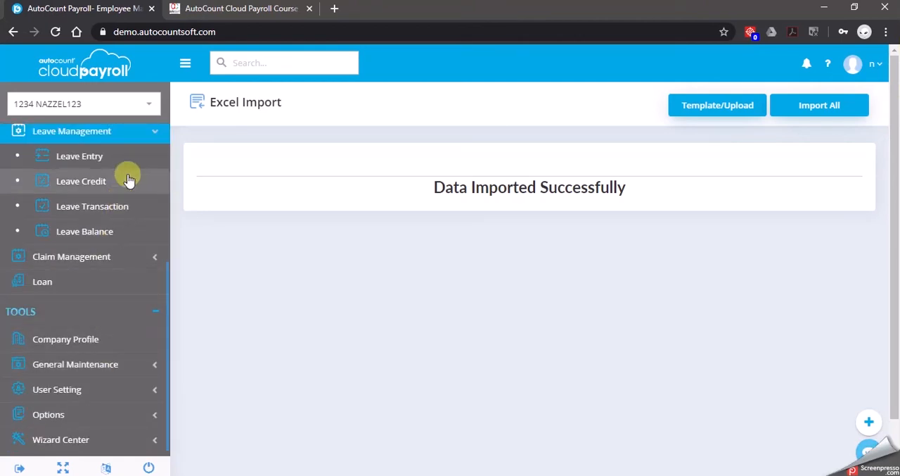
pyautogui.scroll(1, 127, 182)
pyautogui.click(104, 322)
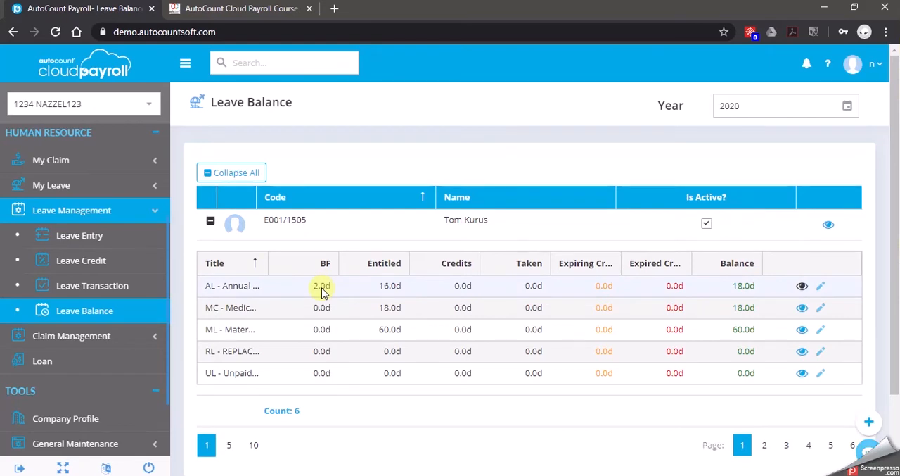
# Show five employees per page and collapse the first four employees' balances to examine the fifth employee's leave balance
pyautogui.click(210, 220)
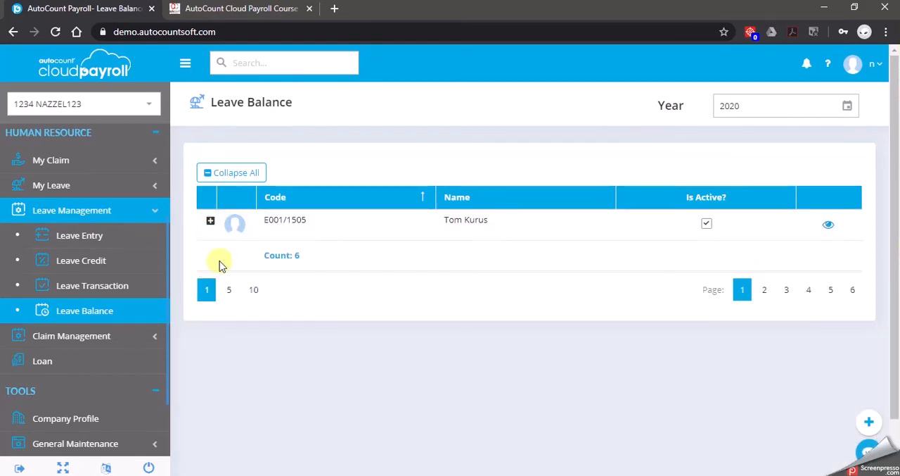
pyautogui.click(230, 290)
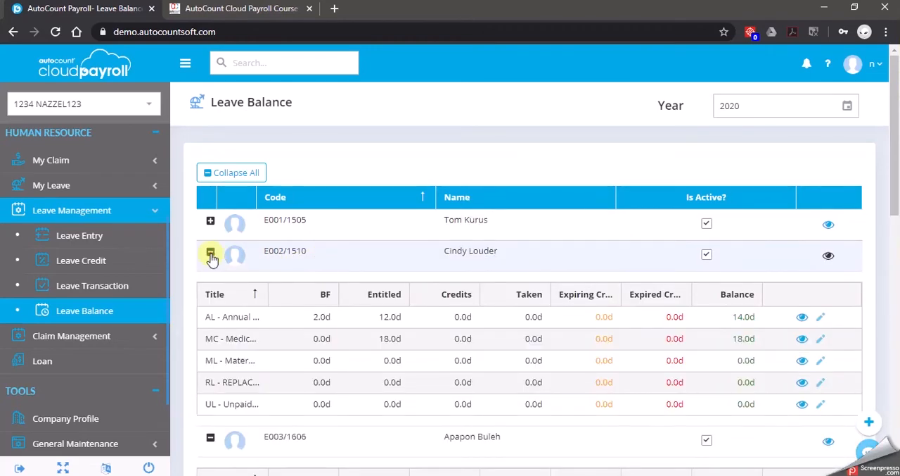
pyautogui.click(211, 254)
pyautogui.click(210, 282)
pyautogui.click(211, 313)
pyautogui.scroll(-2, 218, 318)
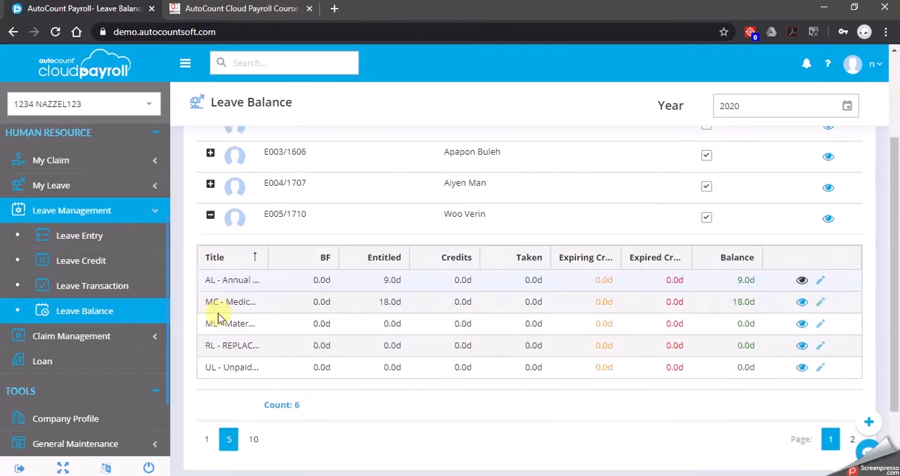
# Collapse and reopen the fifth employee's leave balances to review each leave type, and collapse them again
pyautogui.click(211, 215)
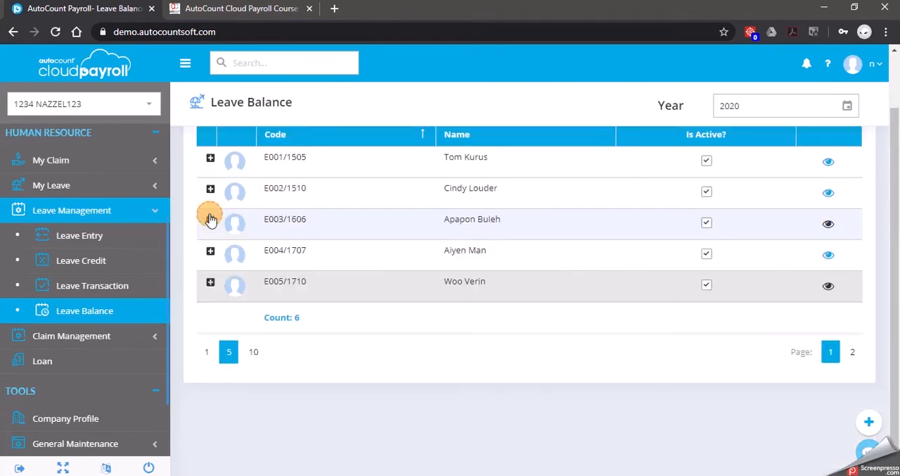
pyautogui.click(211, 285)
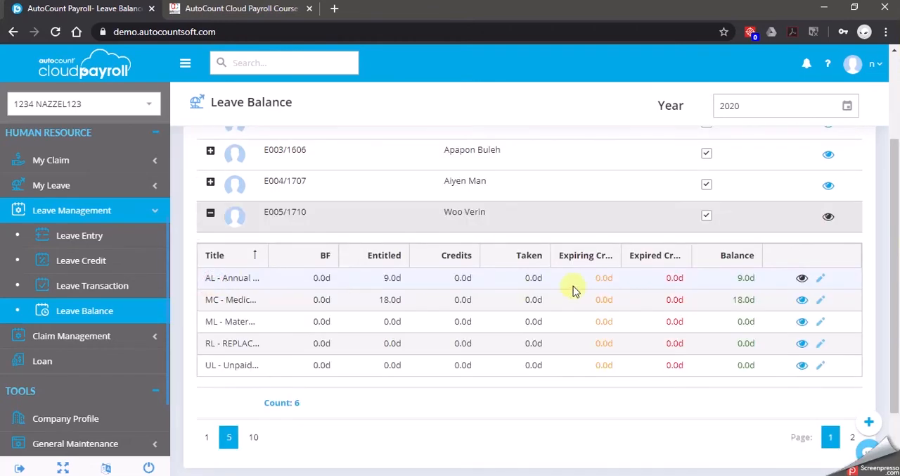
pyautogui.scroll(-1, 507, 267)
pyautogui.scroll(1, 324, 218)
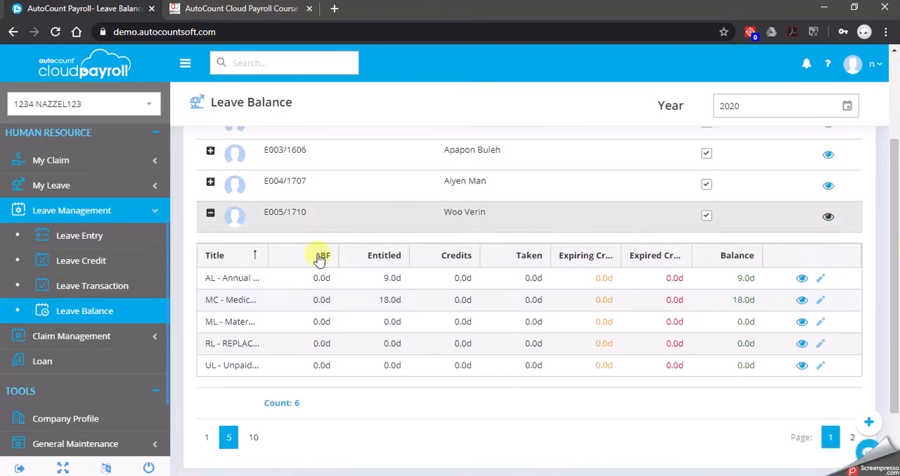
pyautogui.click(211, 213)
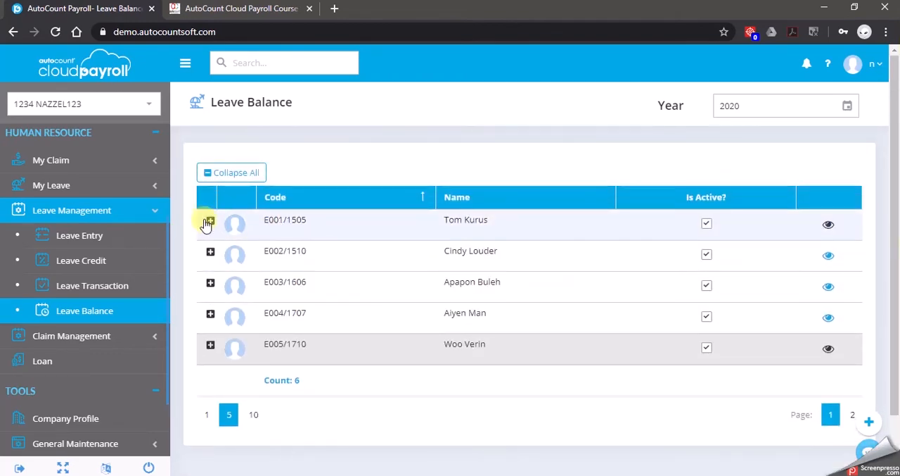
# Expand the first employee's leave balances and try changing the annual leave brought-forward value to 3
pyautogui.click(211, 220)
pyautogui.scroll(-1, 321, 213)
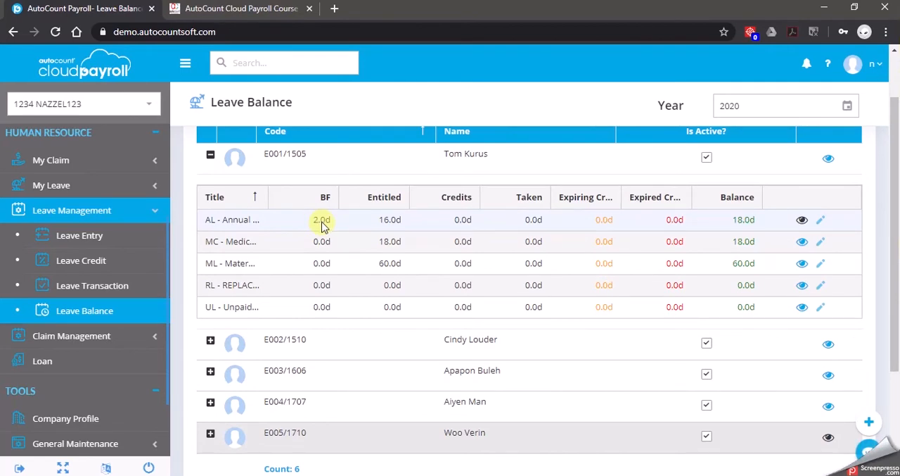
pyautogui.click(822, 222)
pyautogui.doubleClick(312, 225)
pyautogui.write('3')
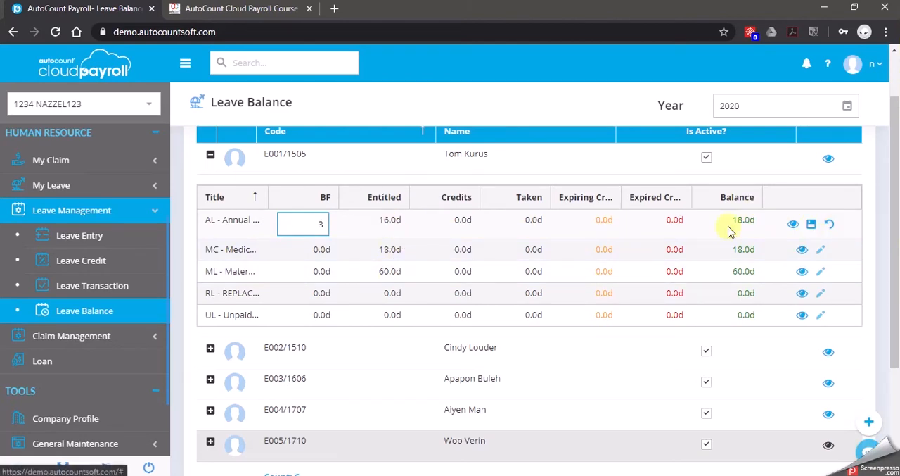
pyautogui.click(830, 224)
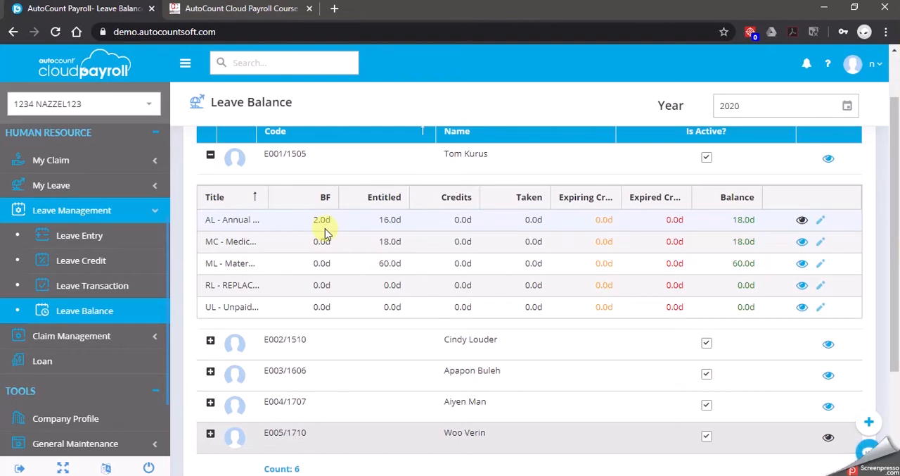
# Open the Excel Import function among the tool options
pyautogui.scroll(-1, 100, 321)
pyautogui.scroll(3, 77, 254)
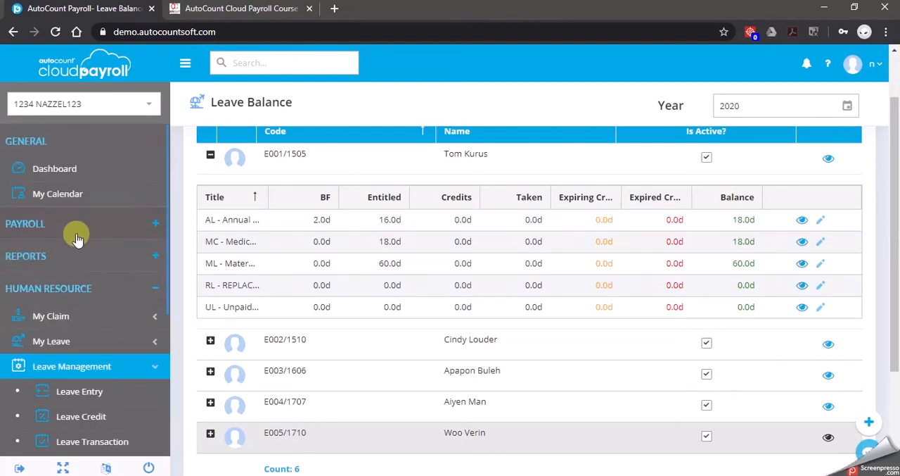
pyautogui.click(84, 361)
pyautogui.scroll(-2, 156, 325)
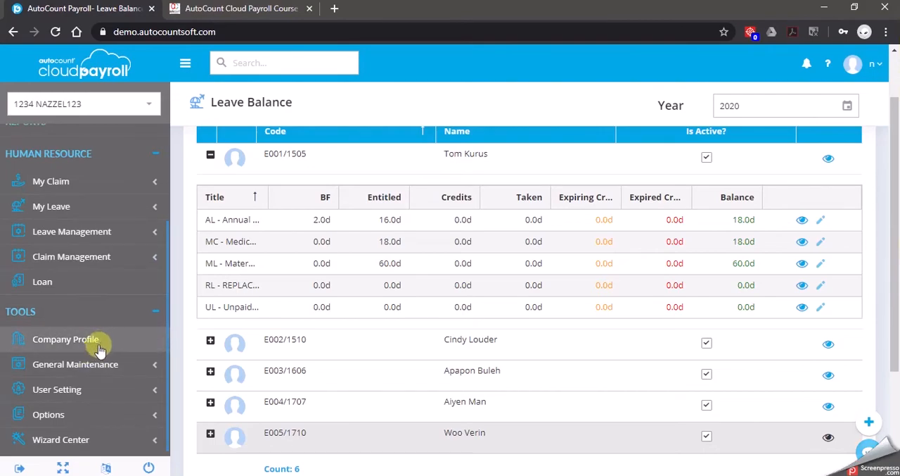
pyautogui.click(109, 412)
pyautogui.scroll(-3, 104, 407)
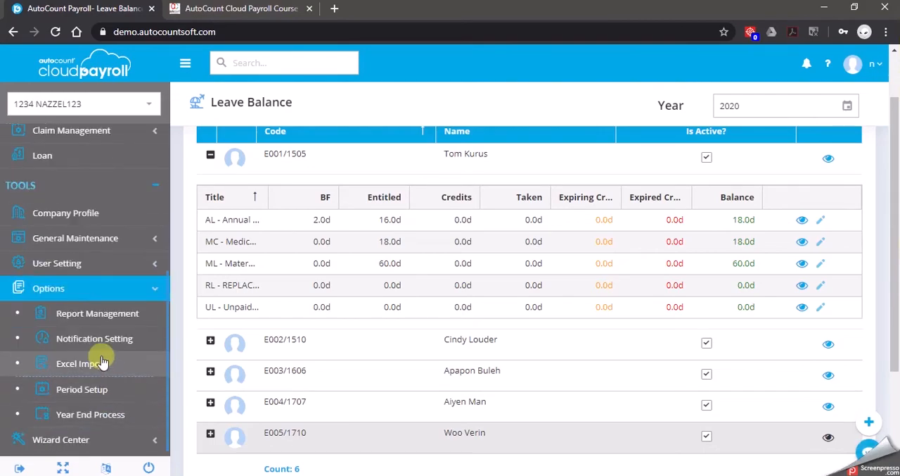
pyautogui.click(102, 363)
# Upload the file C11 LeaveTransaction-Half Day 20200103.xlsx and try to import all its leave transactions
pyautogui.click(294, 194)
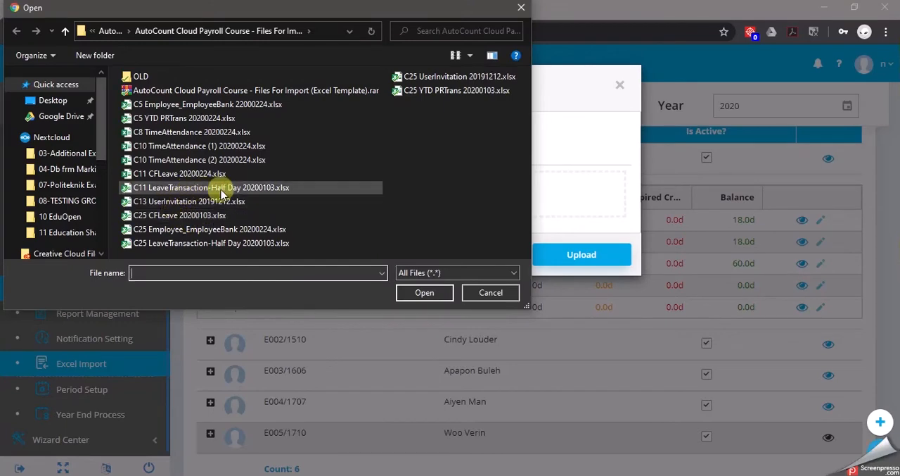
pyautogui.click(281, 188)
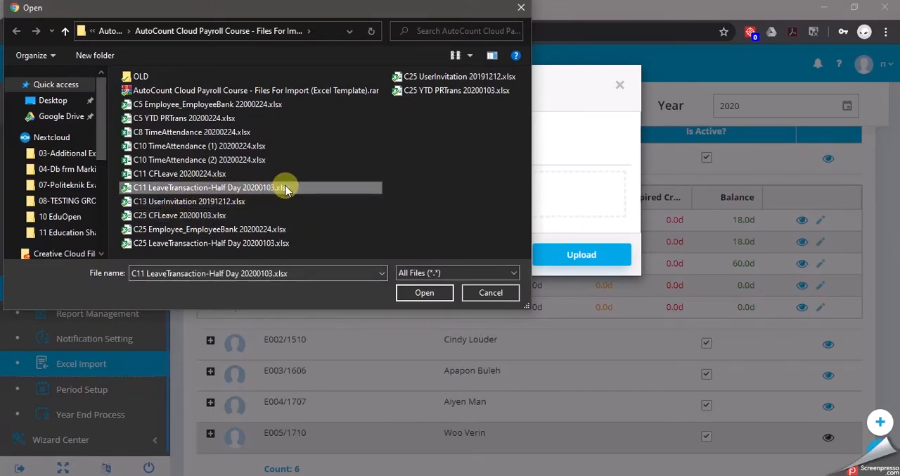
pyautogui.click(439, 299)
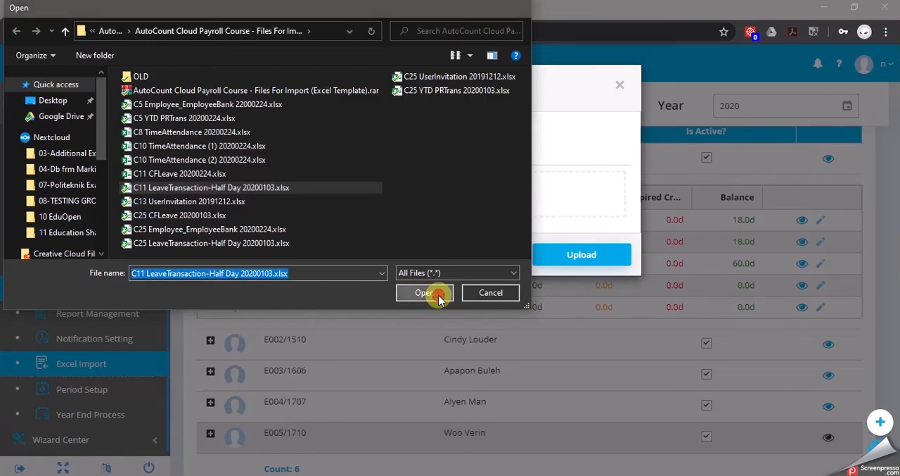
pyautogui.click(581, 304)
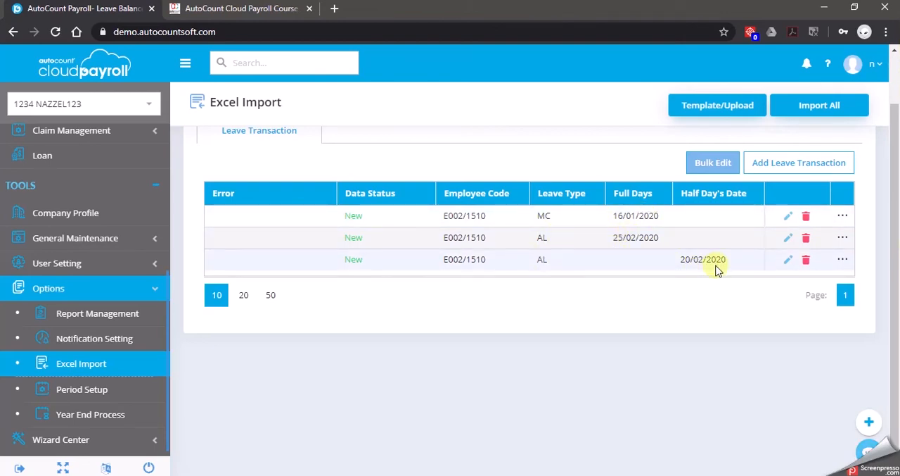
pyautogui.click(823, 107)
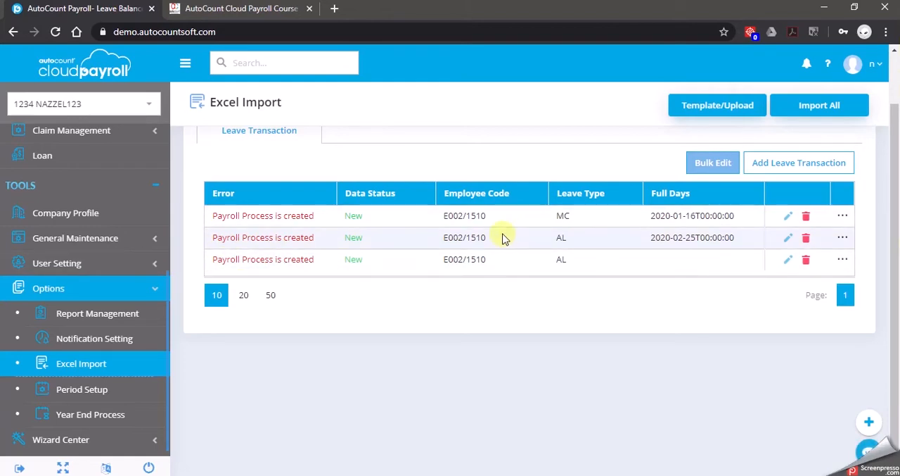
# Open the Process Payroll page of the payroll management section
pyautogui.scroll(4, 134, 291)
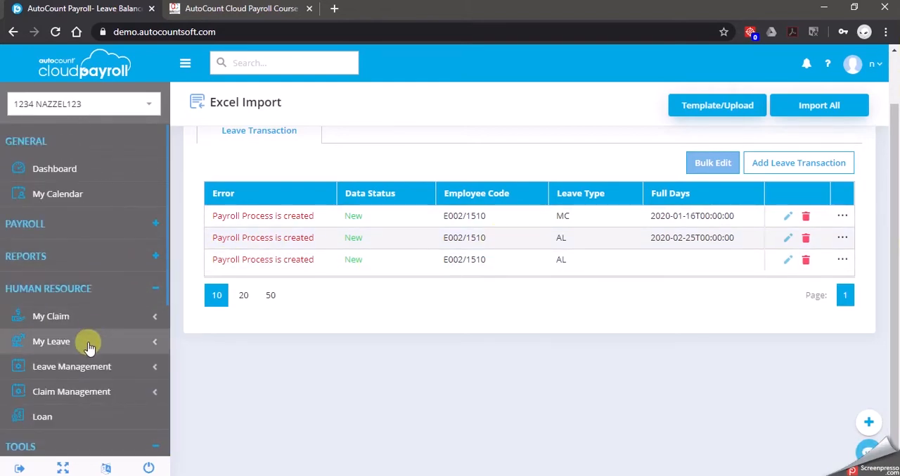
pyautogui.click(112, 231)
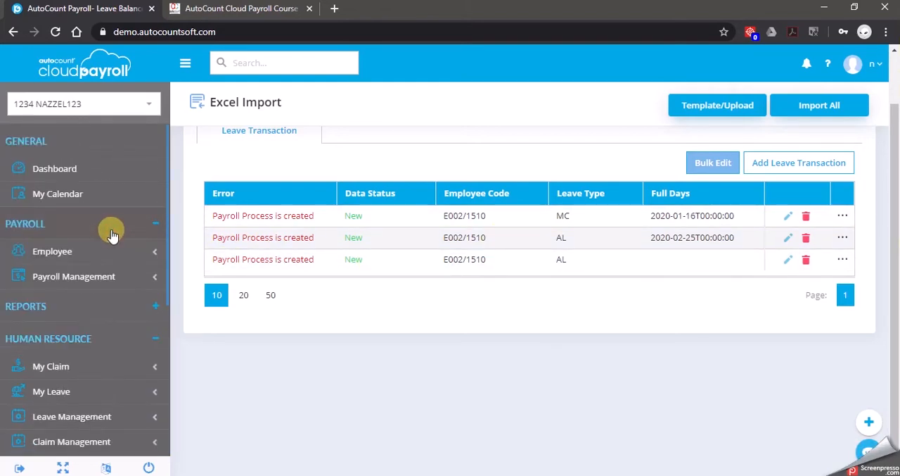
pyautogui.click(94, 286)
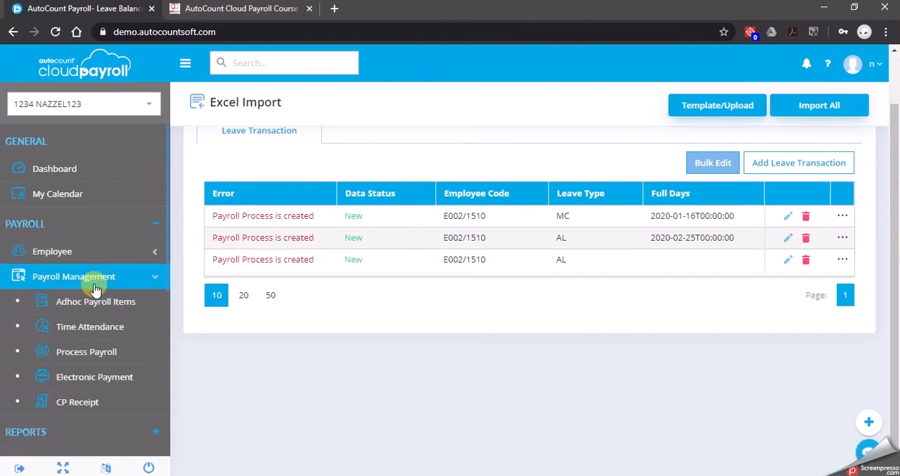
pyautogui.click(133, 358)
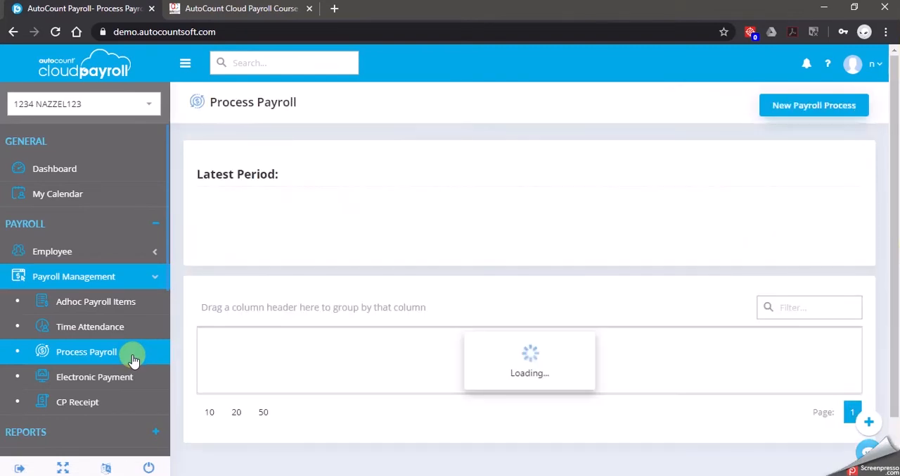
# Delete the January 2020 Year To Date payroll process from the list of earlier periods
pyautogui.scroll(-1, 605, 275)
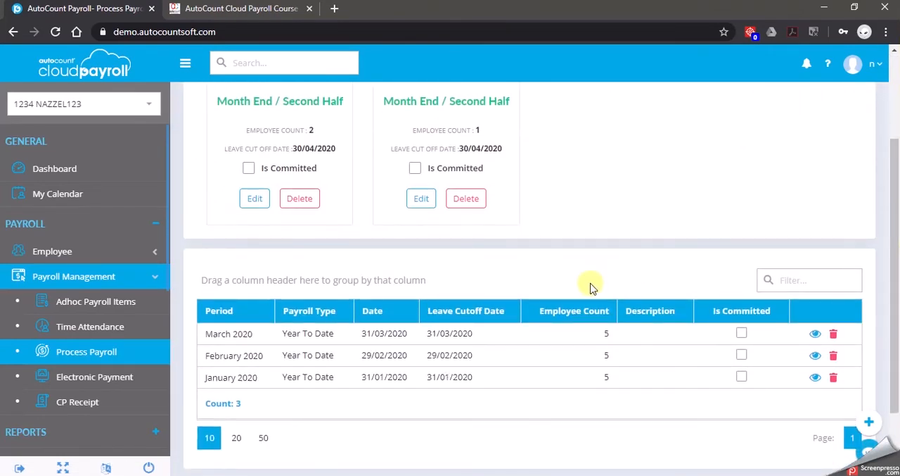
pyautogui.scroll(1, 456, 281)
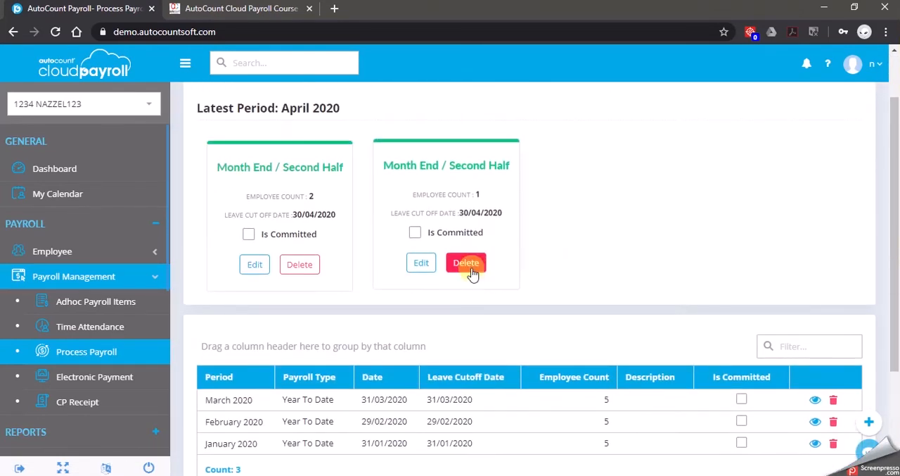
pyautogui.scroll(-1, 432, 310)
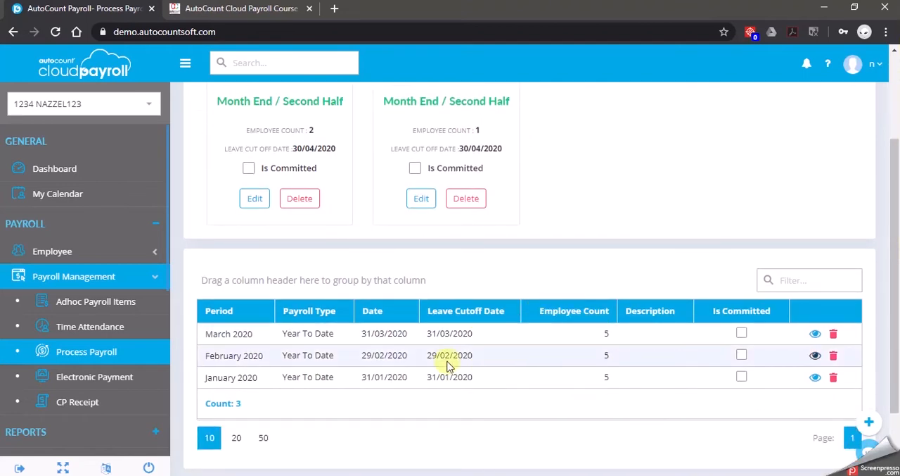
pyautogui.click(835, 378)
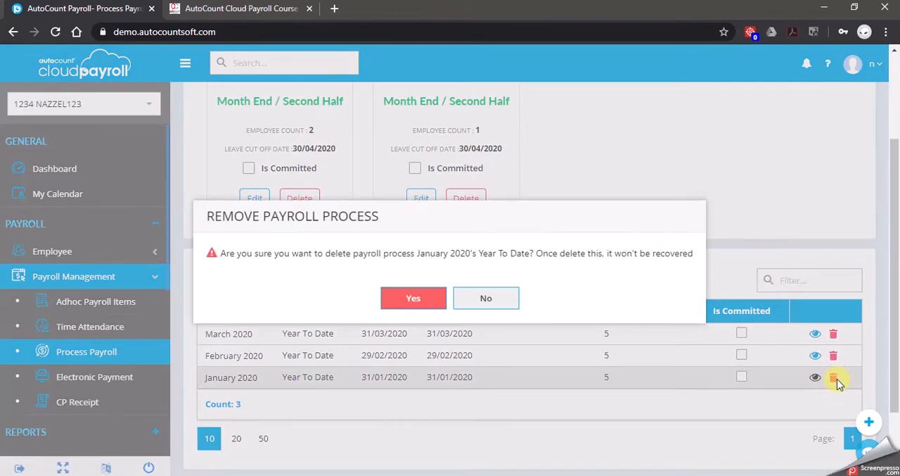
pyautogui.click(426, 298)
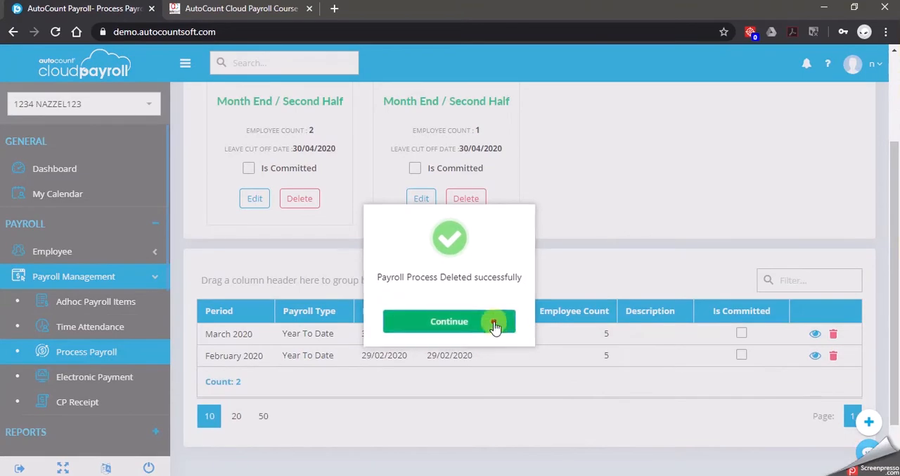
pyautogui.click(492, 323)
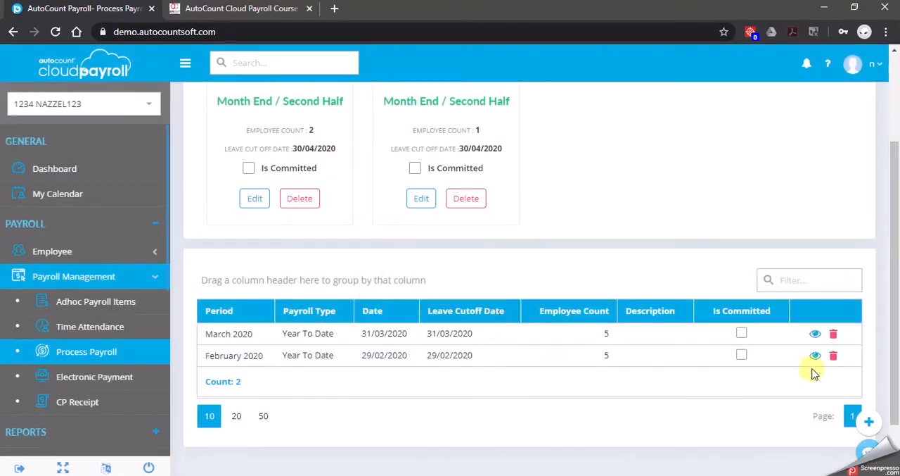
# Delete the February 2020 and March 2020 Year To Date payroll processes
pyautogui.click(833, 356)
pyautogui.click(413, 297)
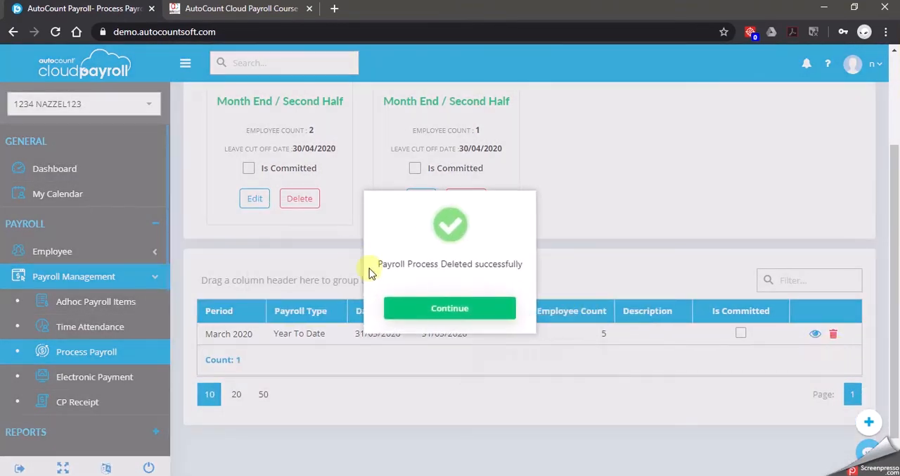
pyautogui.click(464, 309)
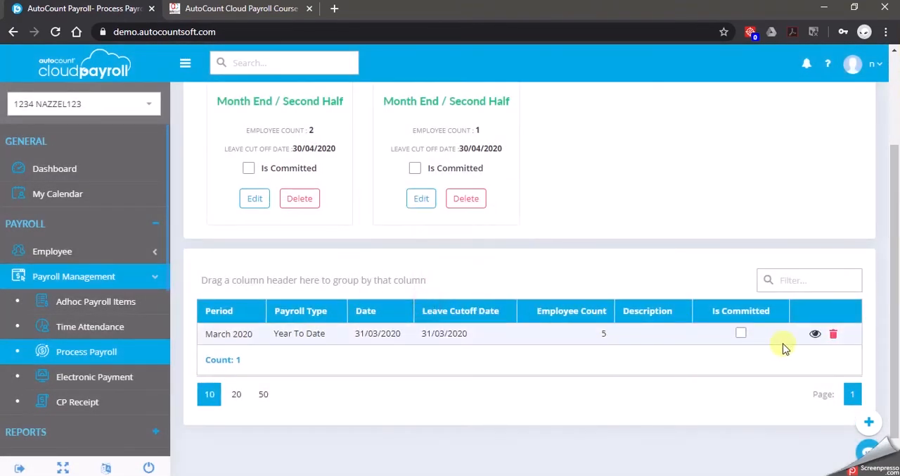
pyautogui.click(833, 334)
pyautogui.click(412, 296)
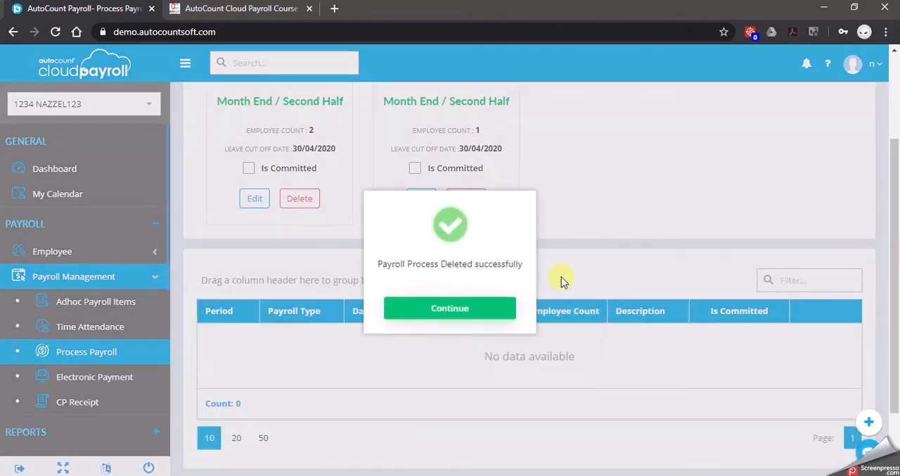
pyautogui.click(485, 306)
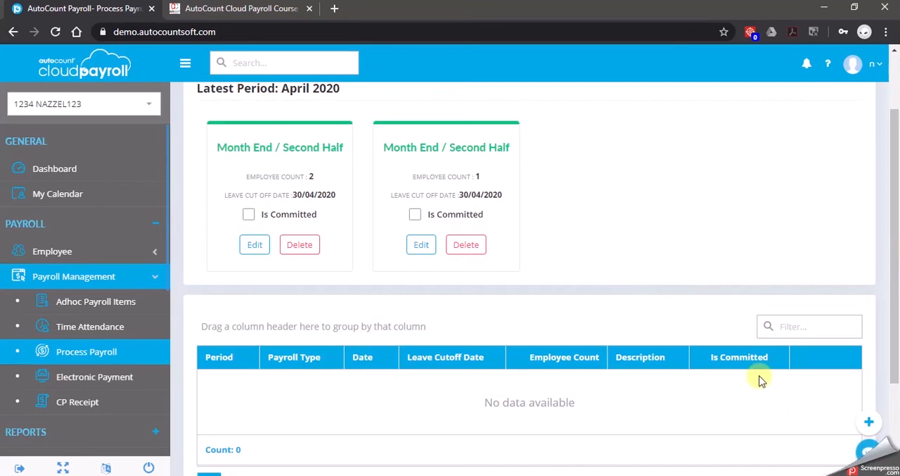
# Delete both April 2020 Month End / Second Half payroll processes from the latest period
pyautogui.click(468, 244)
pyautogui.click(430, 304)
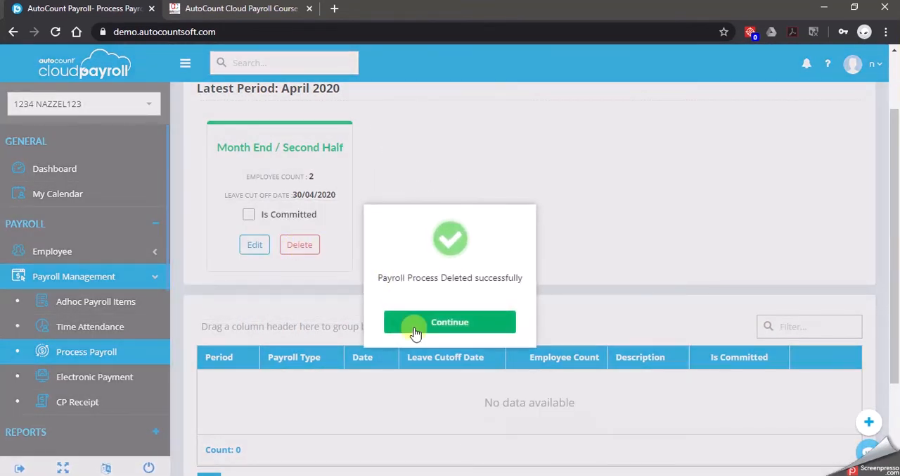
pyautogui.click(416, 331)
pyautogui.click(299, 244)
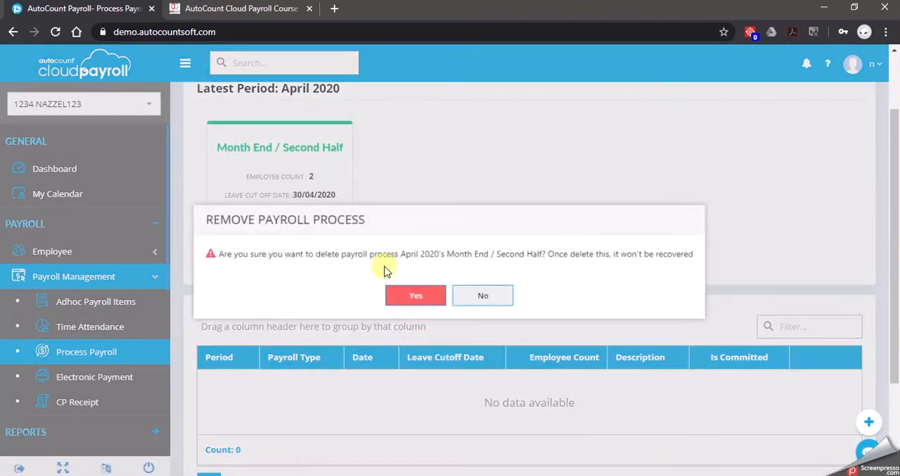
pyautogui.click(415, 299)
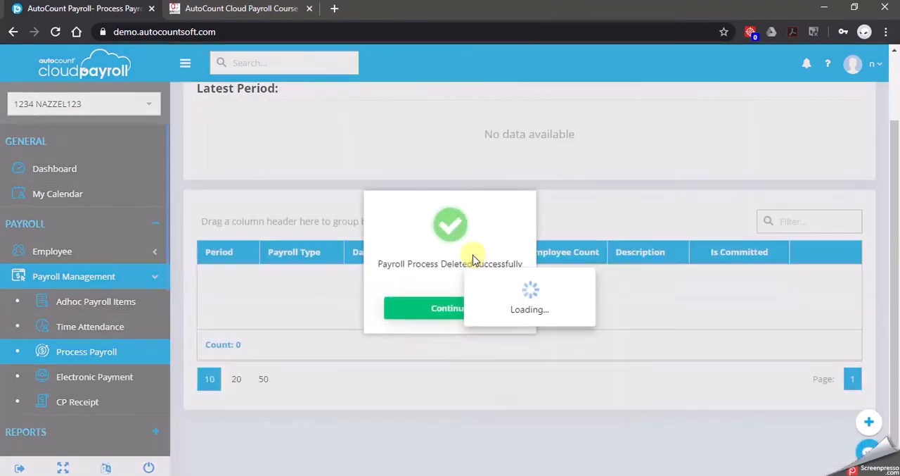
pyautogui.click(419, 307)
# Upload C11 LeaveTransaction-Half Day 20200103.xlsx through Excel Import and import all its leave transactions
pyautogui.click(92, 225)
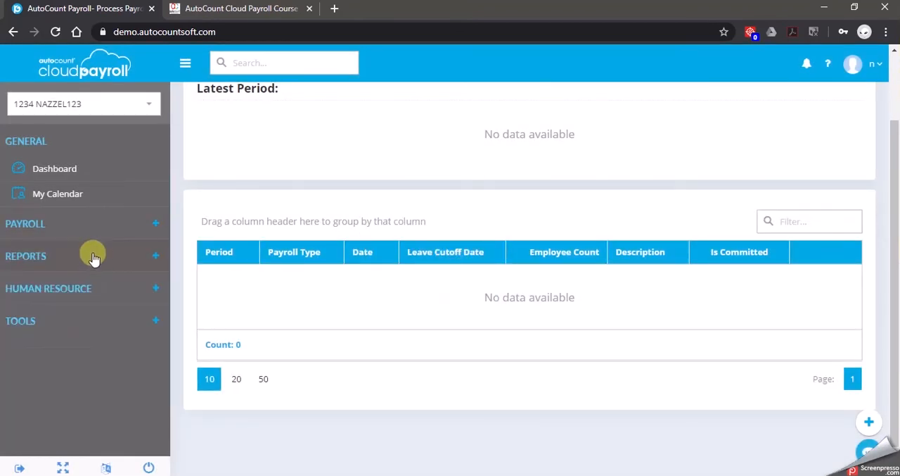
pyautogui.click(76, 315)
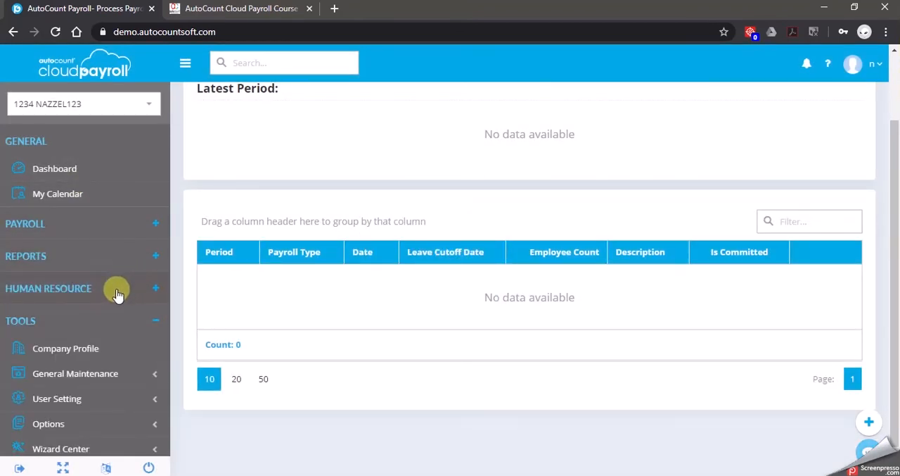
pyautogui.click(80, 414)
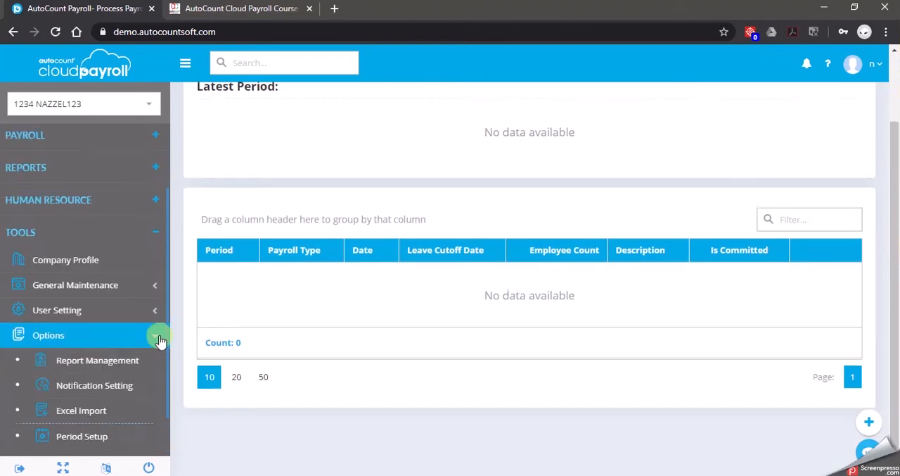
pyautogui.click(115, 366)
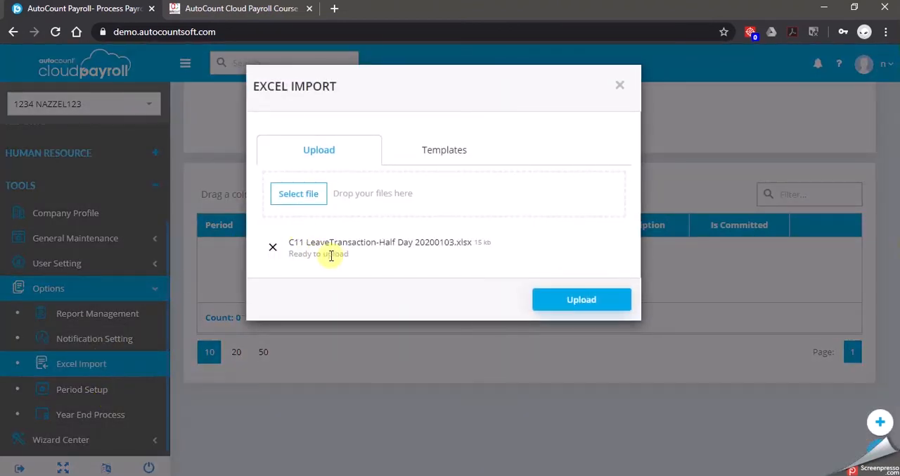
pyautogui.click(582, 301)
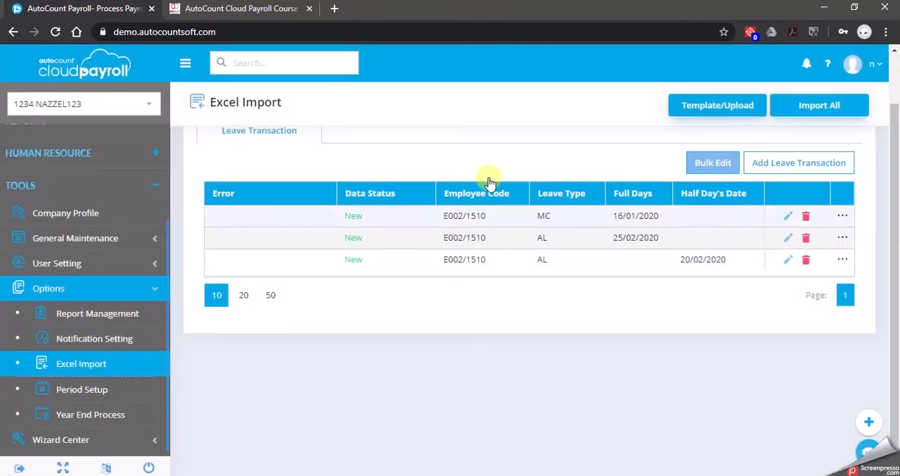
pyautogui.click(843, 105)
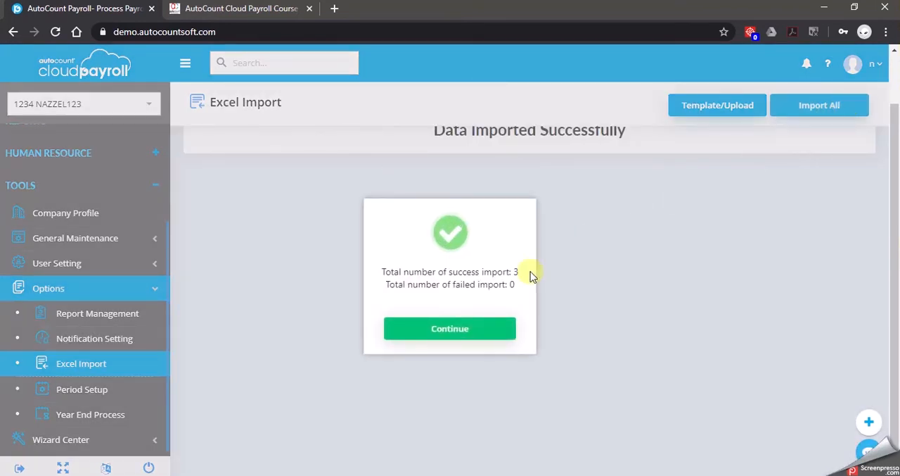
pyautogui.click(470, 331)
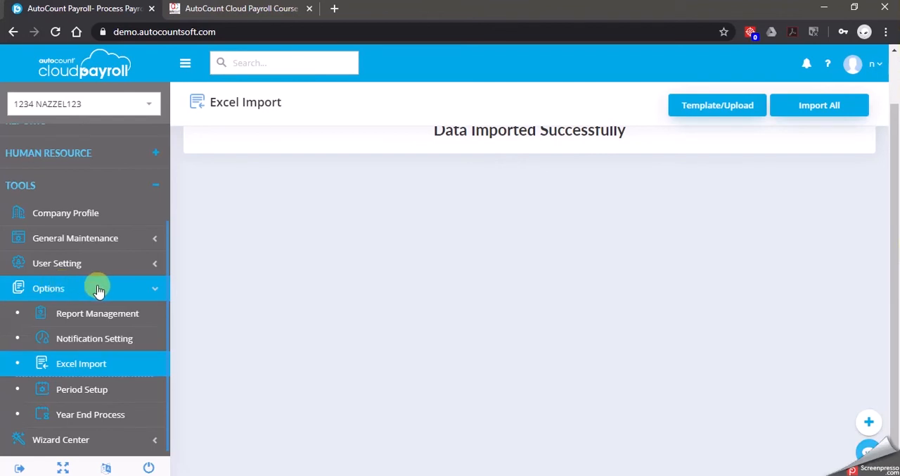
# Open the Leave Entry page of the human resource leave management section
pyautogui.click(156, 287)
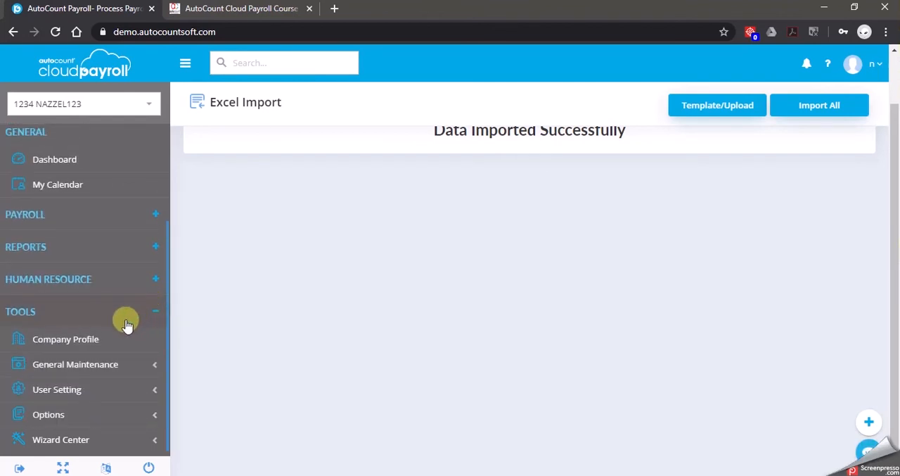
pyautogui.click(141, 281)
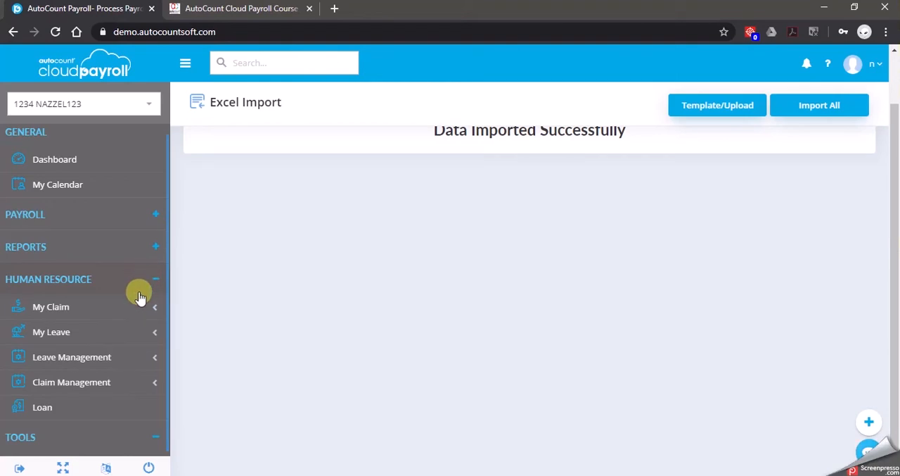
pyautogui.click(126, 355)
pyautogui.scroll(-2, 130, 356)
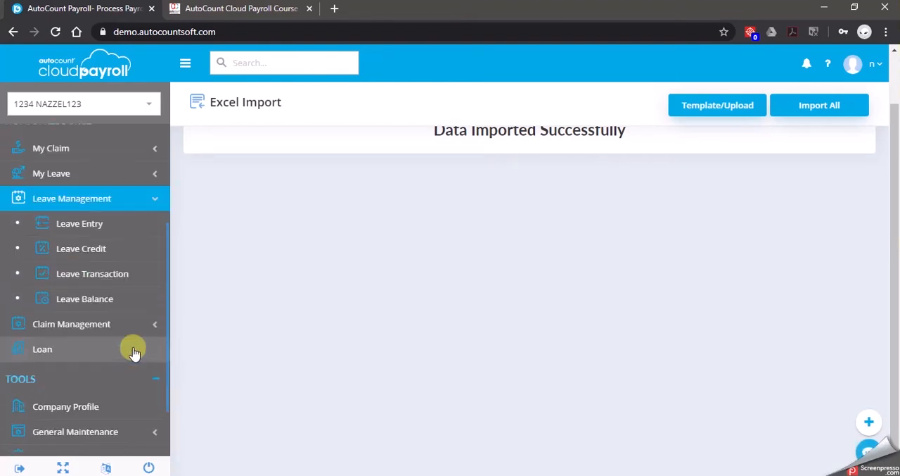
pyautogui.click(135, 222)
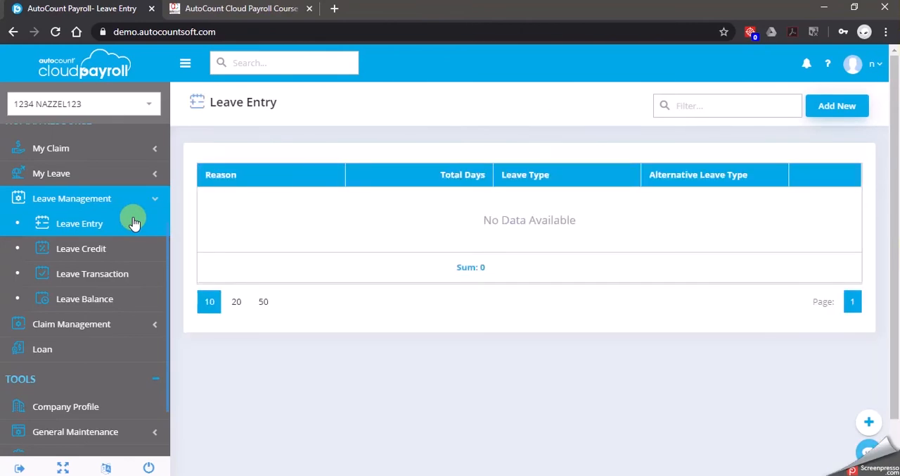
# Add a leave entry with reason FEVER, leave type MC - Medical Leave and alternative leave type AL - Annual Leave
pyautogui.click(850, 110)
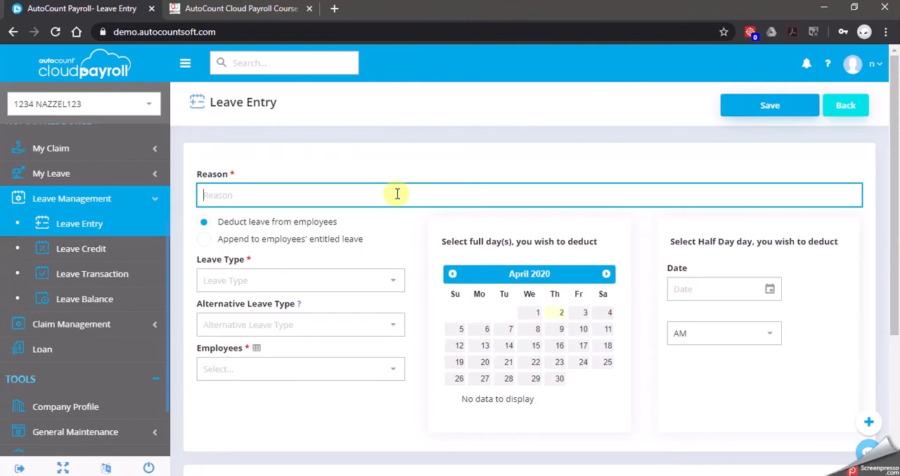
pyautogui.write('FEVER')
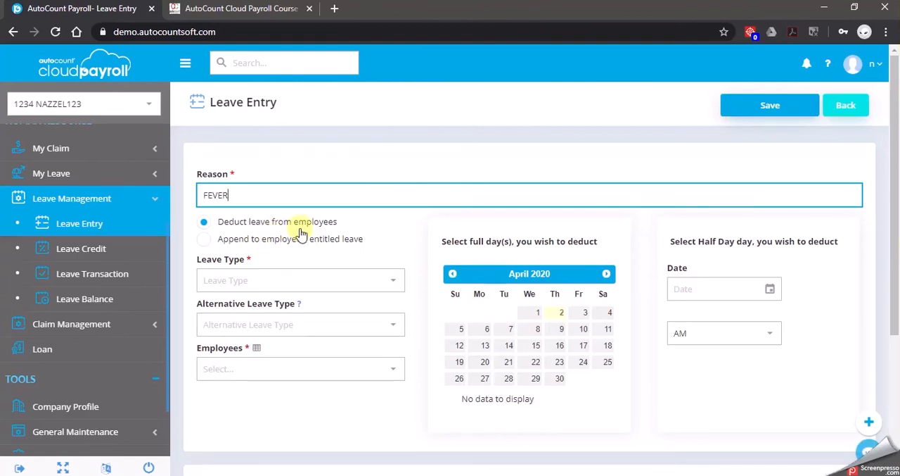
pyautogui.click(392, 281)
pyautogui.click(268, 322)
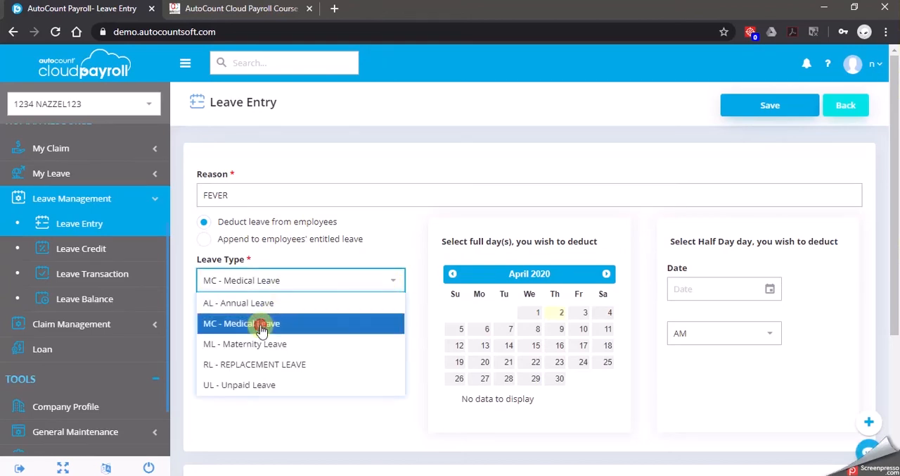
pyautogui.click(271, 322)
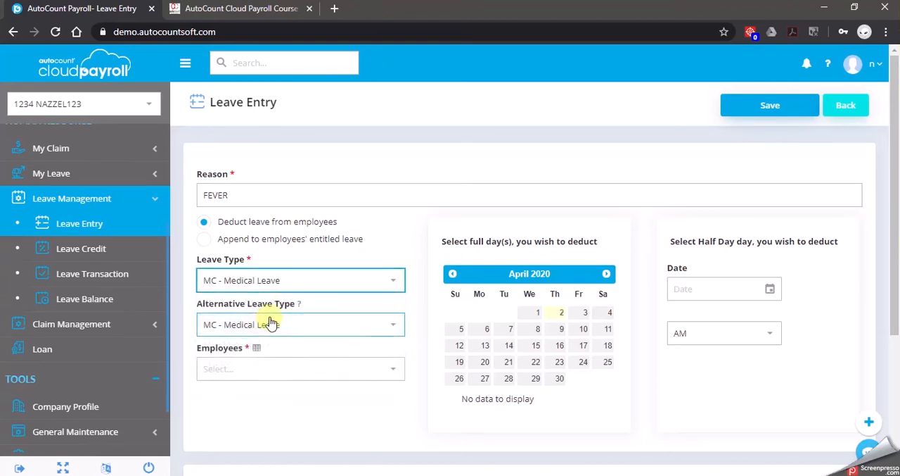
pyautogui.click(395, 328)
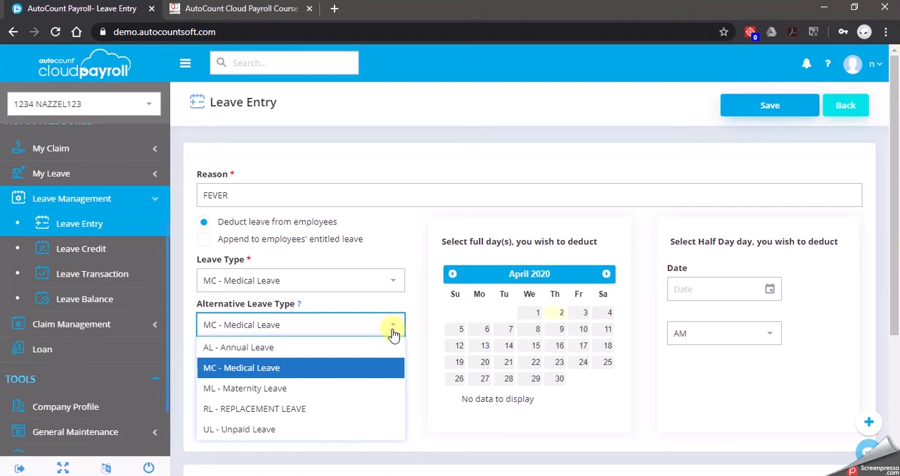
pyautogui.click(384, 348)
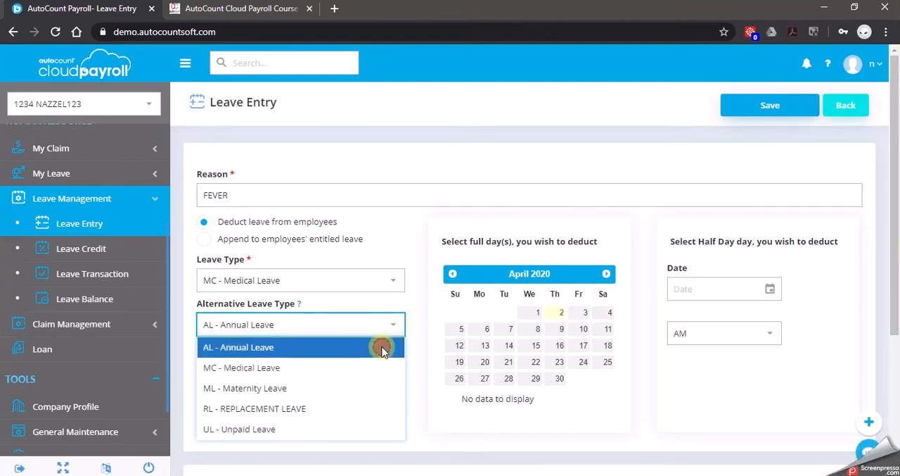
pyautogui.click(310, 306)
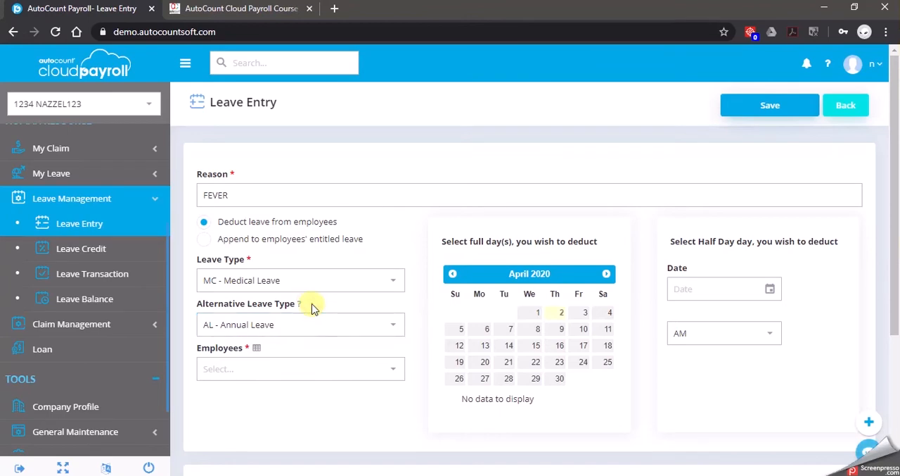
# Assign the medical leave to the Purchasing department employee for the full day 5 April 2020 and save the entry
pyautogui.click(396, 373)
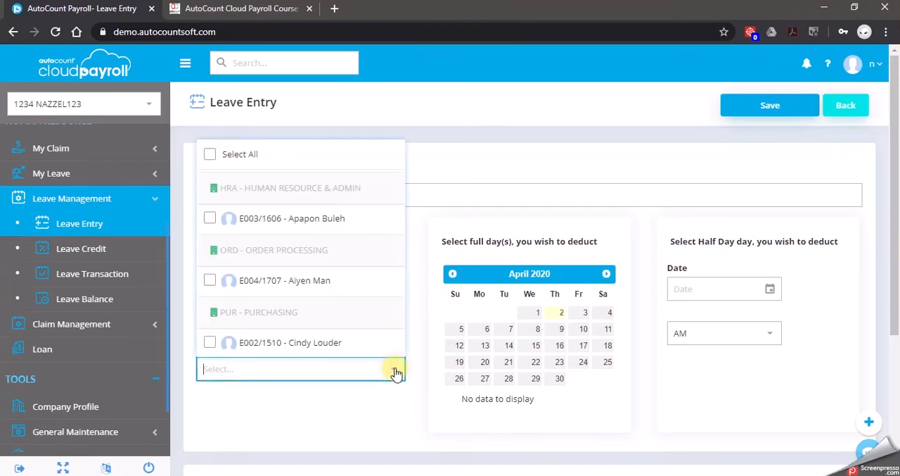
pyautogui.click(210, 343)
pyautogui.click(385, 422)
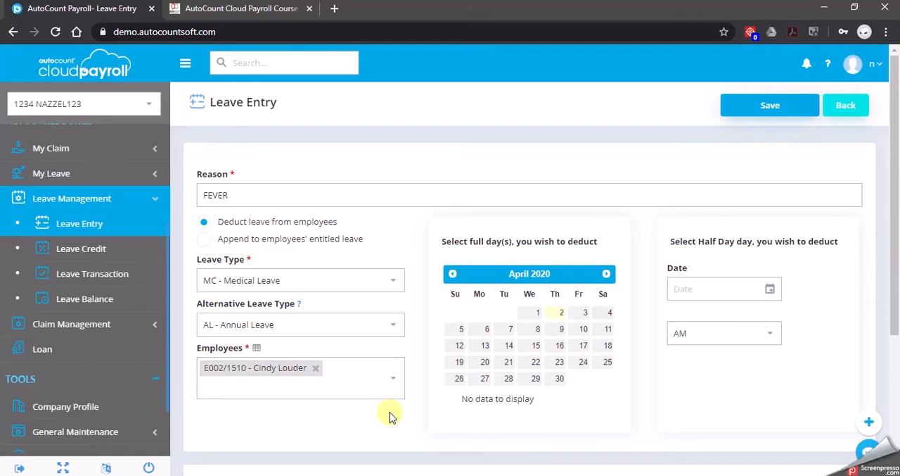
pyautogui.click(459, 331)
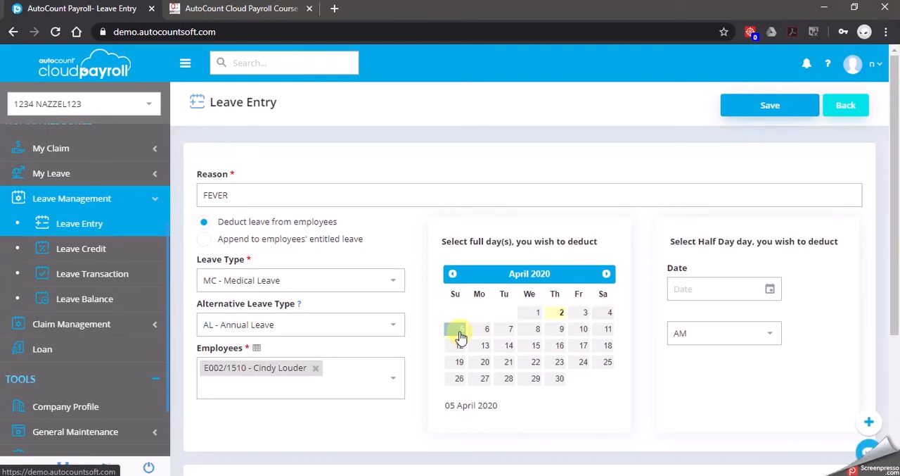
pyautogui.scroll(-1, 404, 401)
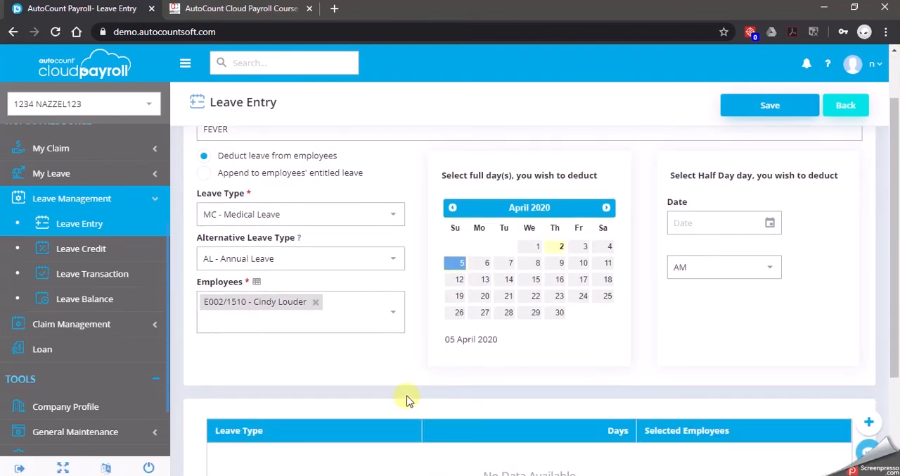
pyautogui.click(771, 109)
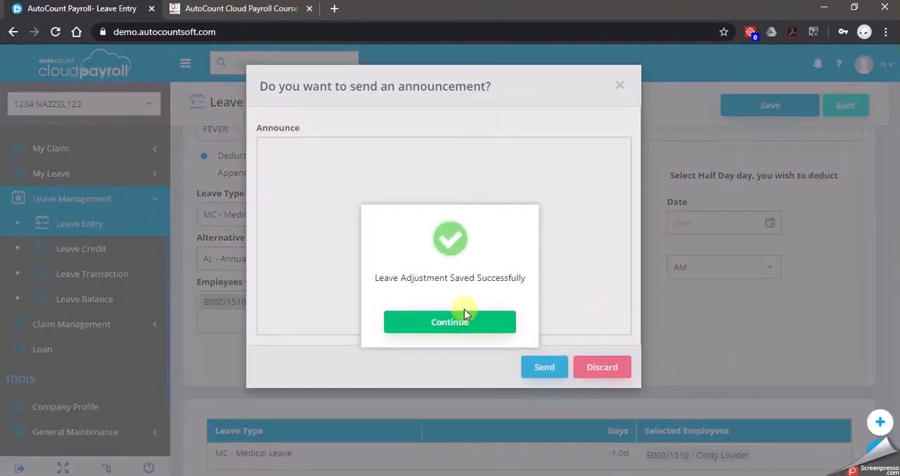
pyautogui.click(465, 321)
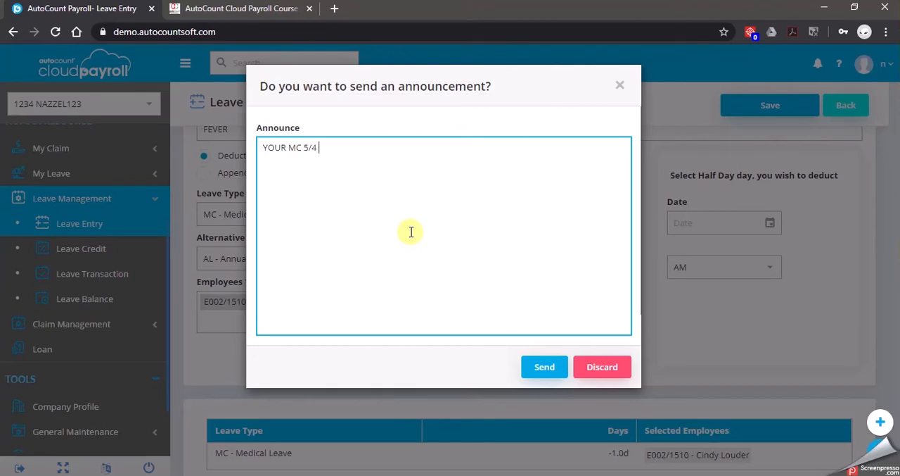
# Send the announcement "YOUR MC 5/4 IS APPROVED" and return to the leave entry list
pyautogui.write('PROVED')
pyautogui.click(543, 366)
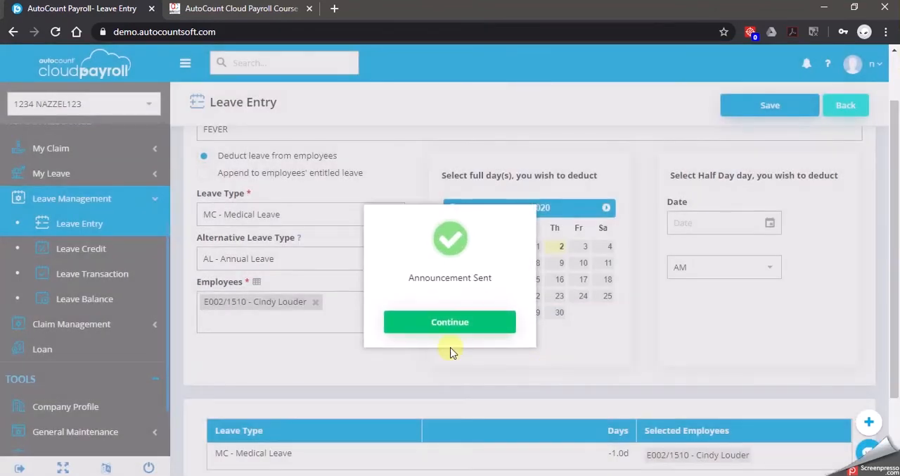
pyautogui.click(427, 321)
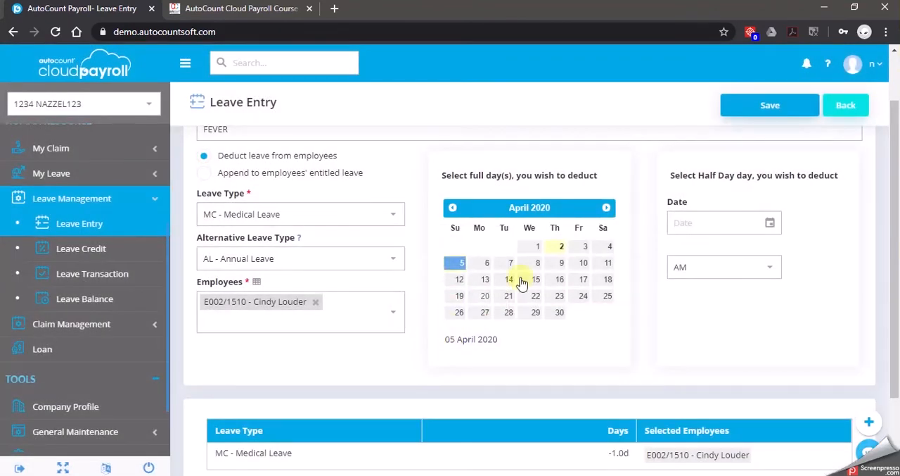
pyautogui.click(846, 105)
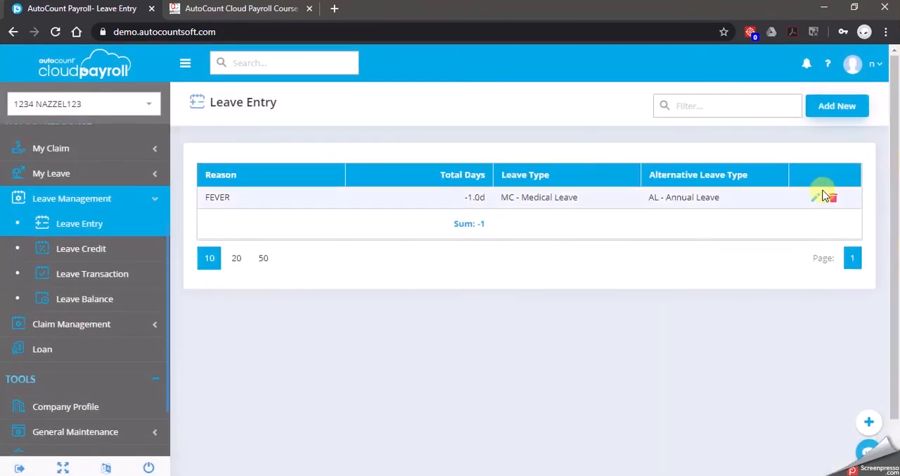
# Add a leave entry with reason PERSONAL MATTER, leave type AL - Annual Leave and alternative leave type UL - Unpaid Leave
pyautogui.click(829, 104)
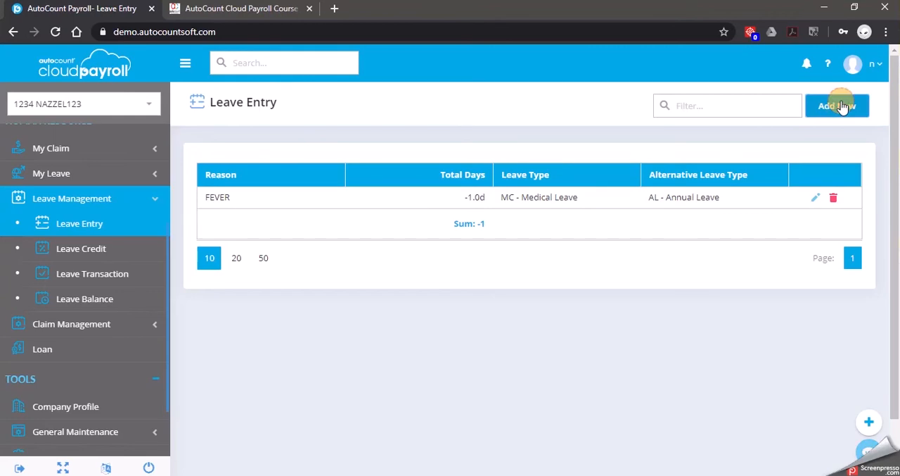
pyautogui.click(373, 203)
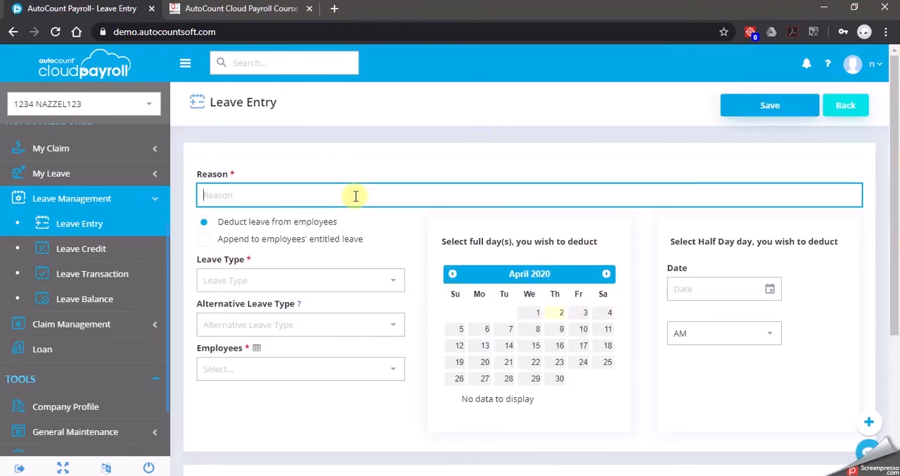
pyautogui.write('PERSONAL MATTER')
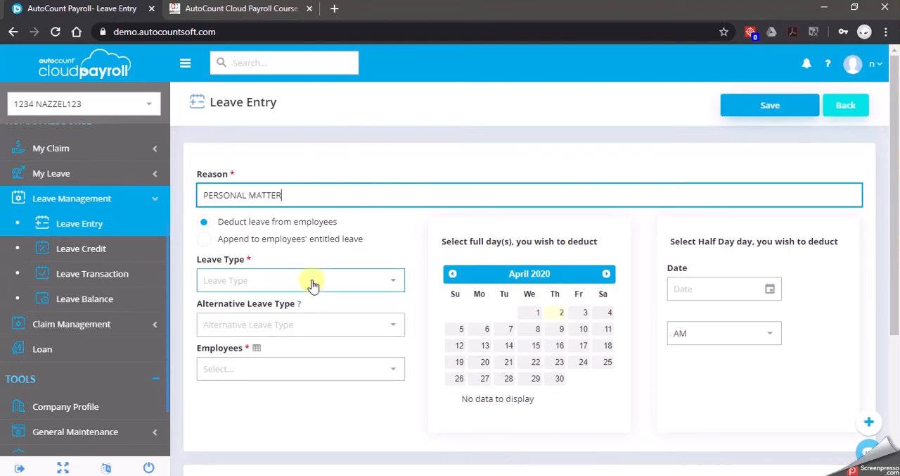
pyautogui.click(356, 282)
pyautogui.click(273, 308)
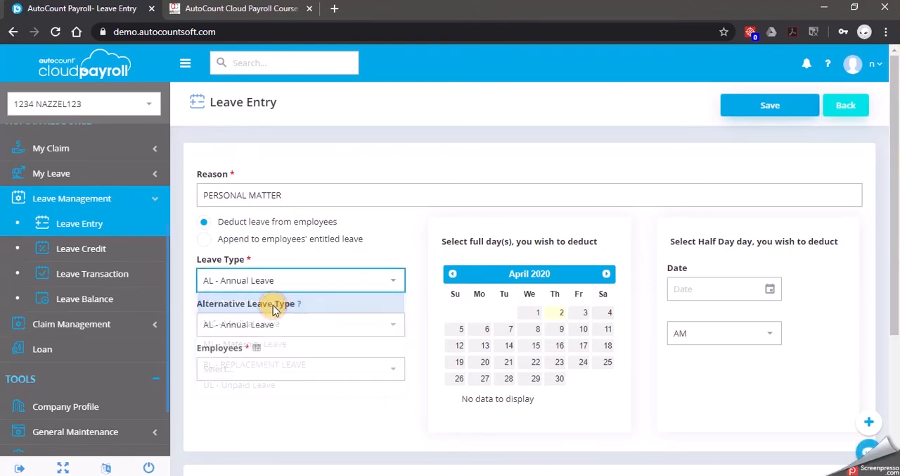
pyautogui.click(391, 327)
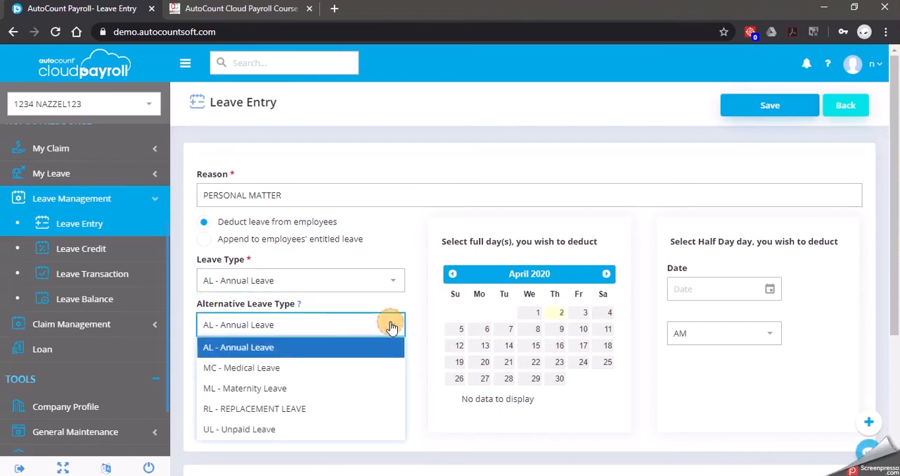
pyautogui.click(264, 428)
# Select the Purchasing department employee for the PERSONAL MATTER leave entry
pyautogui.click(344, 369)
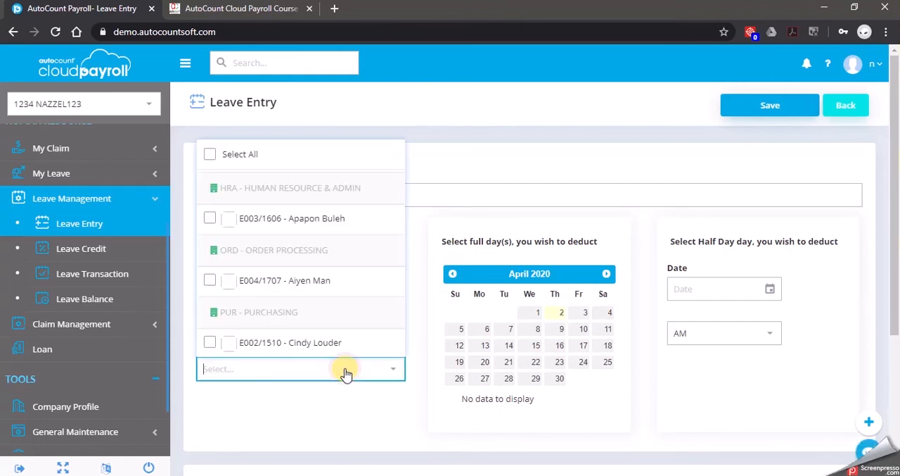
pyautogui.click(211, 342)
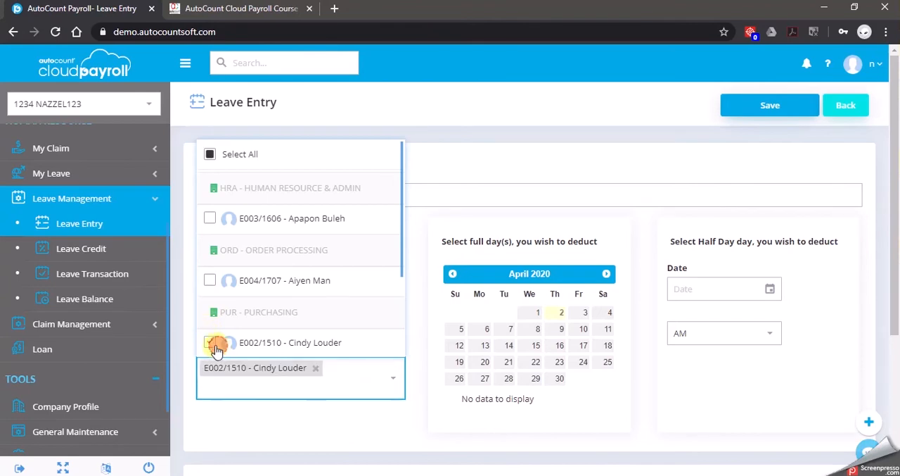
pyautogui.click(412, 429)
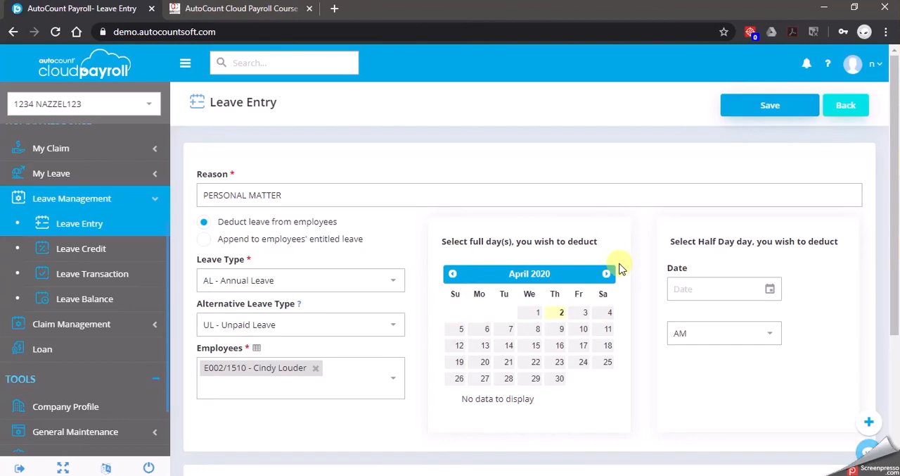
# Set the PERSONAL MATTER leave to the half day 16/04/2020 AM and save the entry
pyautogui.click(770, 290)
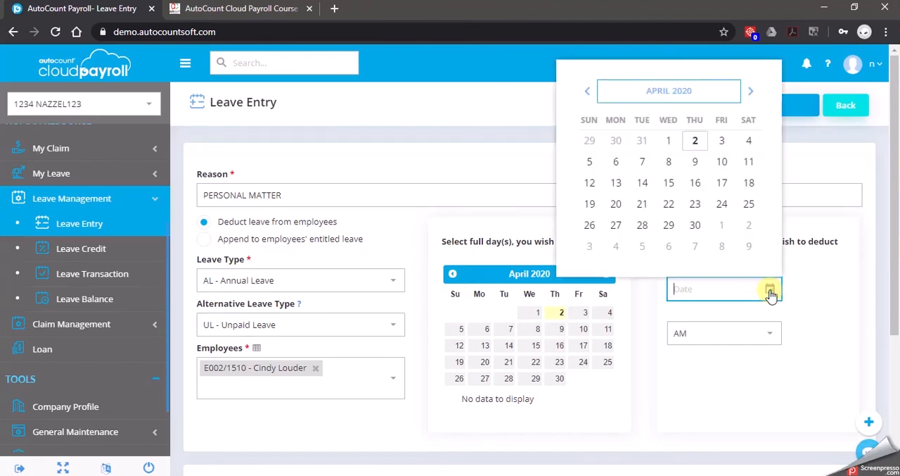
pyautogui.click(695, 183)
pyautogui.click(826, 359)
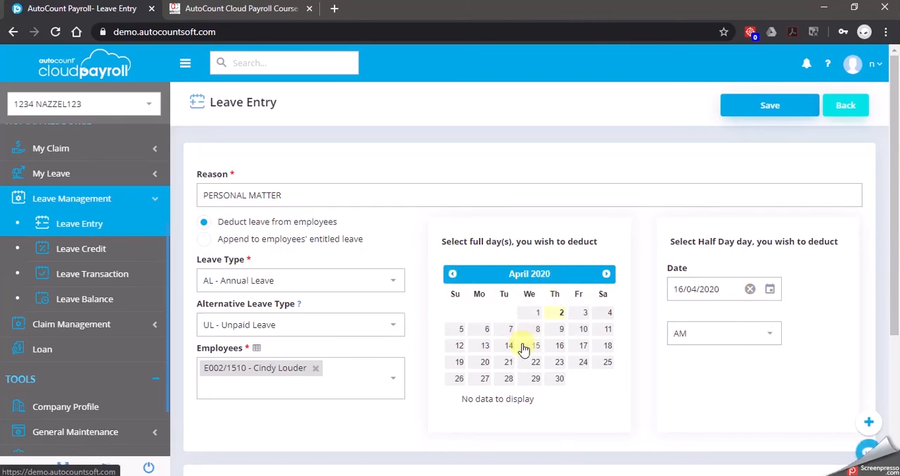
pyautogui.scroll(-1, 569, 332)
pyautogui.scroll(1, 584, 309)
pyautogui.click(764, 104)
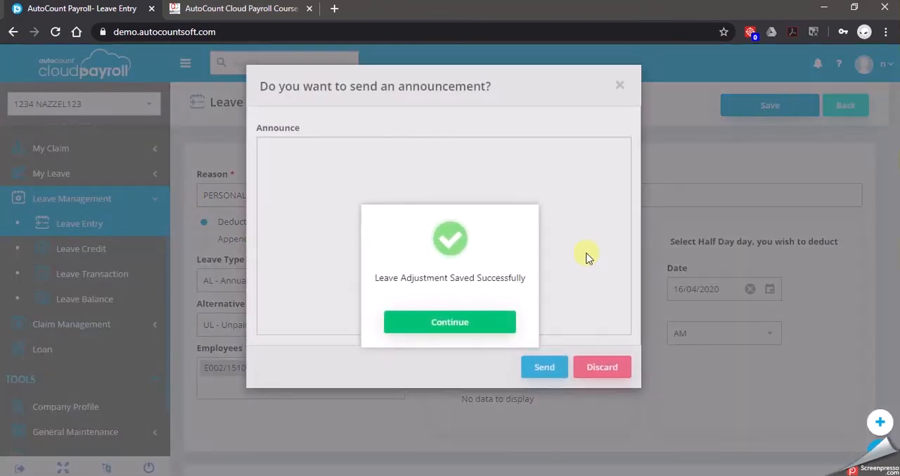
pyautogui.click(473, 321)
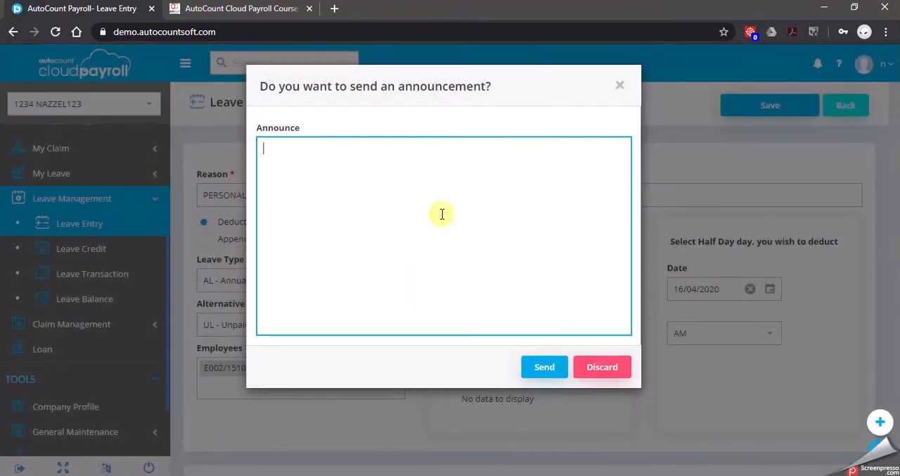
# Send the announcement "YOUR AL 16/4 IS APPROVED" and return to the leave entry list
pyautogui.write('YOUR AL 16/4 IS APPRO')
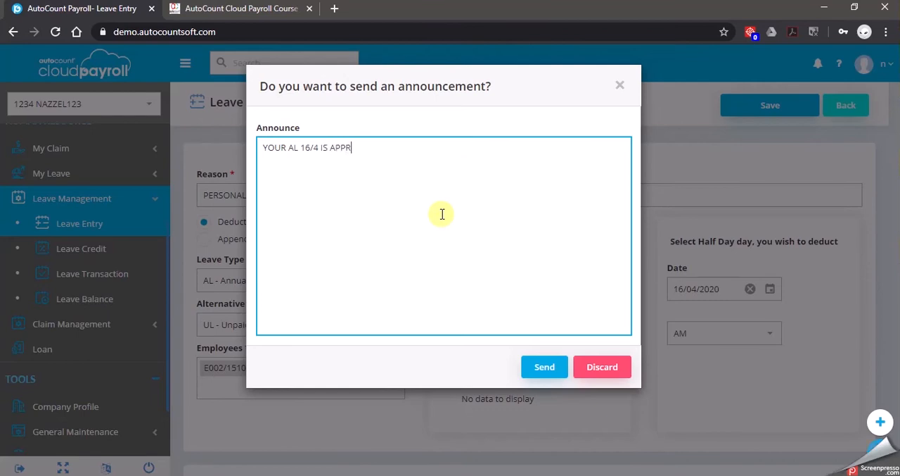
pyautogui.write('VED')
pyautogui.click(542, 373)
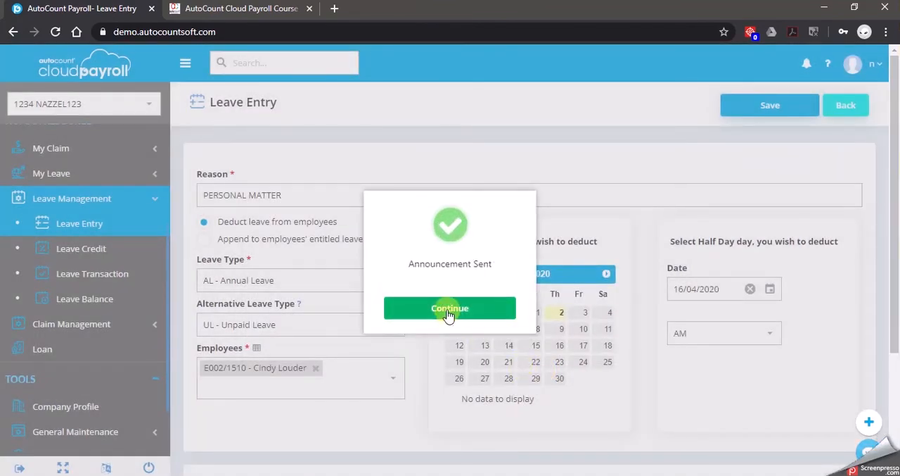
pyautogui.click(447, 310)
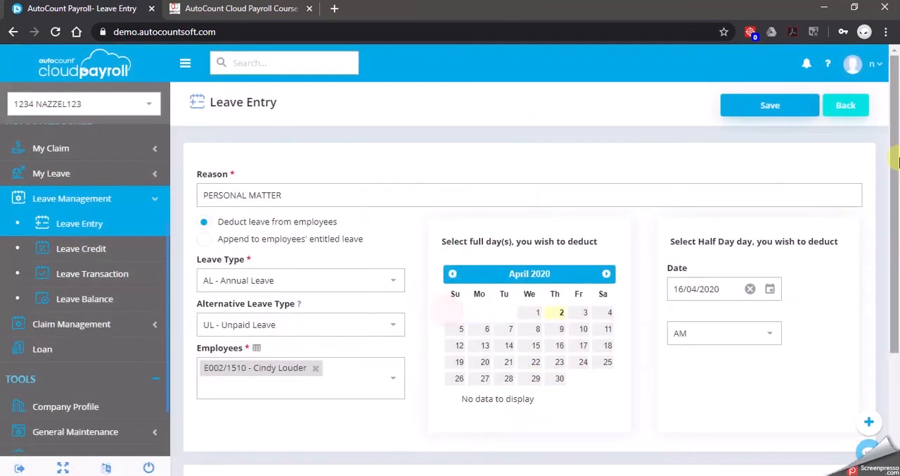
pyautogui.click(852, 106)
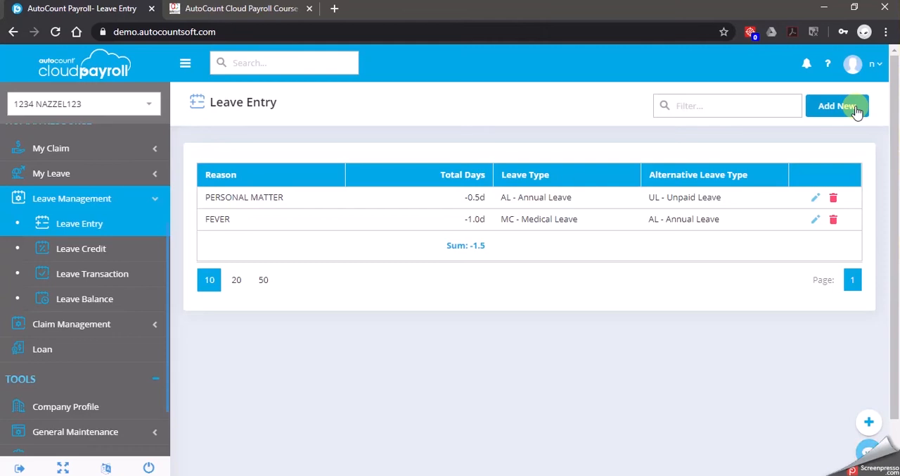
# Add a new leave entry with the reason "COMPULSARY LEAVE - COMPANY TRIP"
pyautogui.click(837, 105)
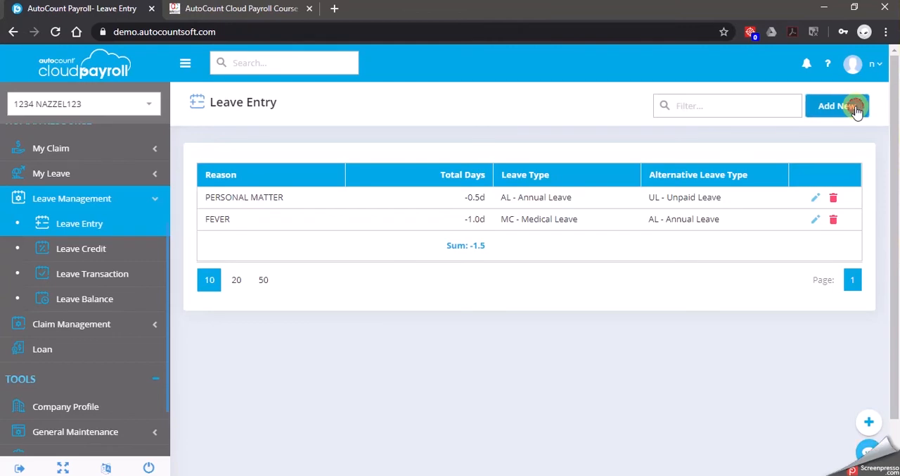
pyautogui.click(323, 202)
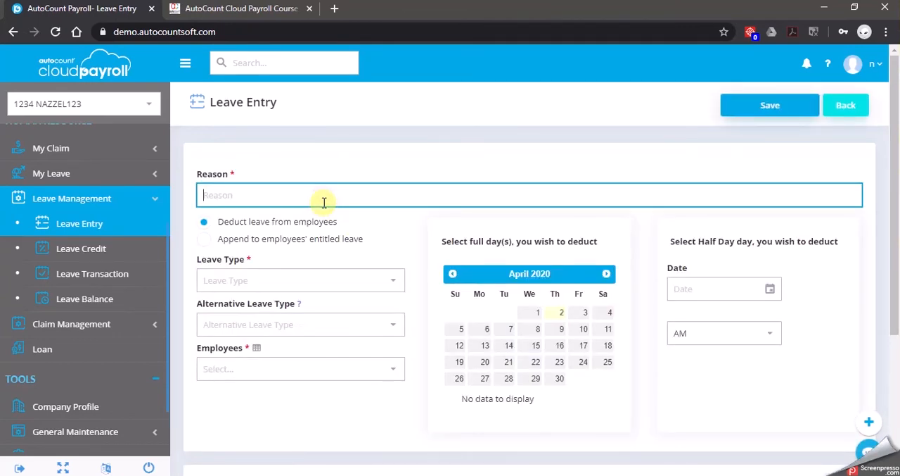
pyautogui.write('COMPULSARY LEAVE')
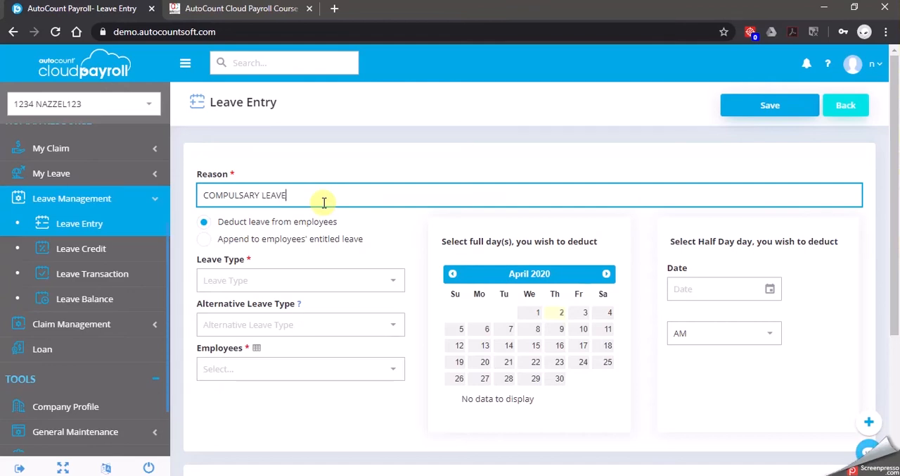
pyautogui.write(' - COMPANY TRIP')
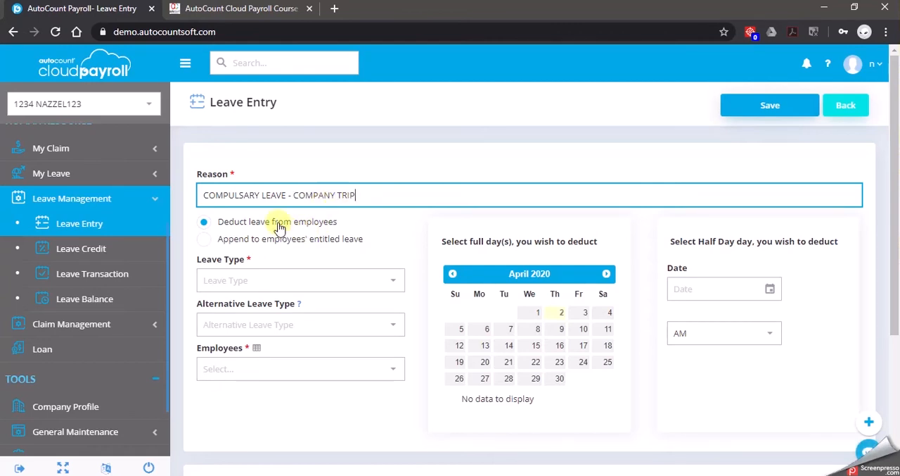
# Set the company trip entry's leave type to AL - Annual Leave and its alternative leave type to UL - Unpaid Leave
pyautogui.click(389, 280)
pyautogui.click(265, 308)
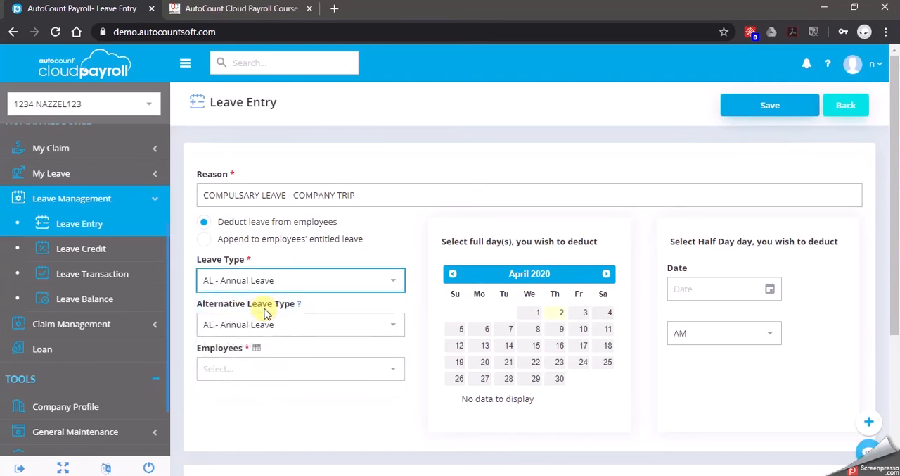
pyautogui.click(391, 327)
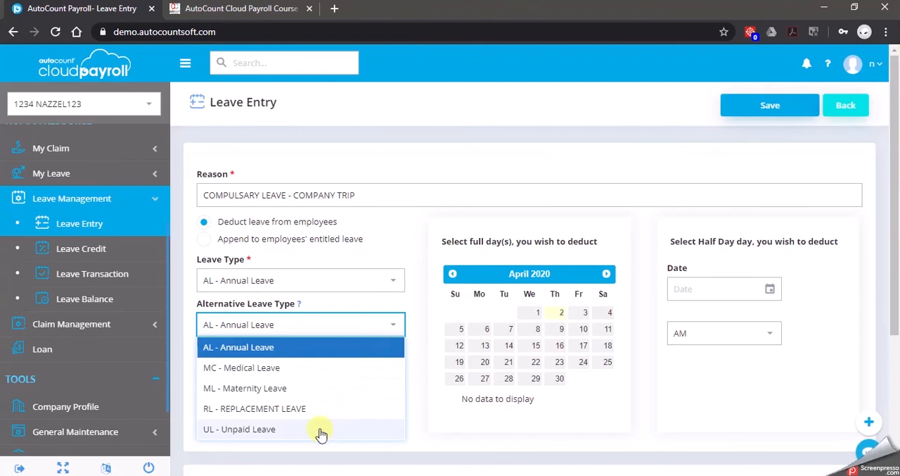
pyautogui.click(320, 430)
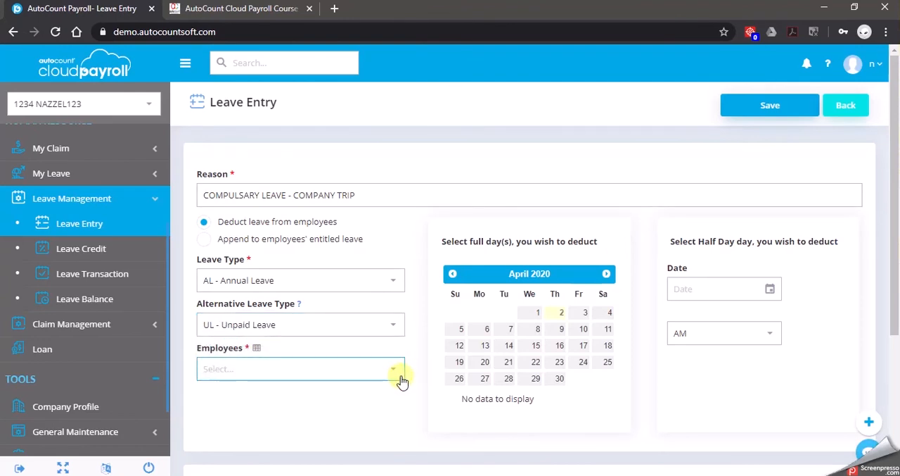
# Assign the company trip leave to all employees for the full days 22 and 23 April 2020
pyautogui.click(402, 378)
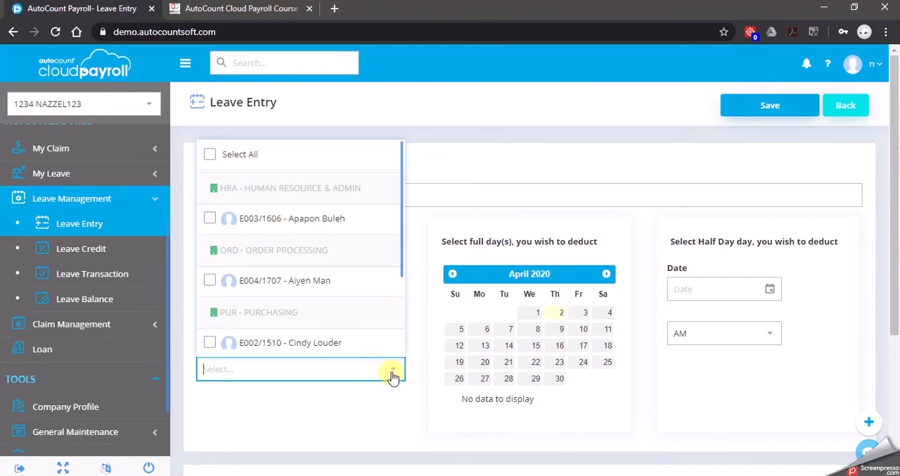
pyautogui.click(209, 154)
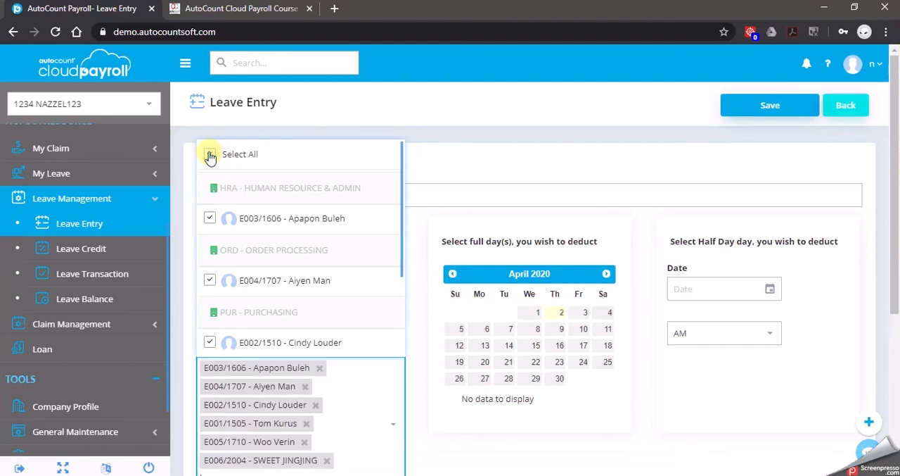
pyautogui.click(471, 451)
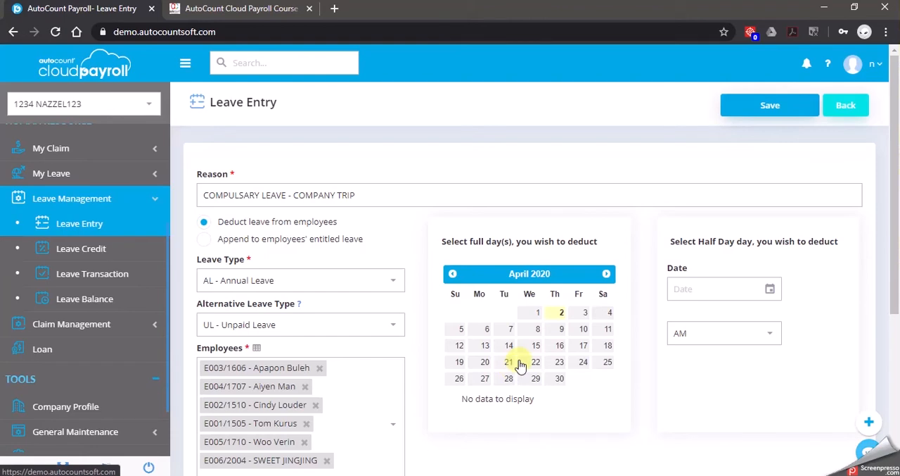
pyautogui.click(541, 366)
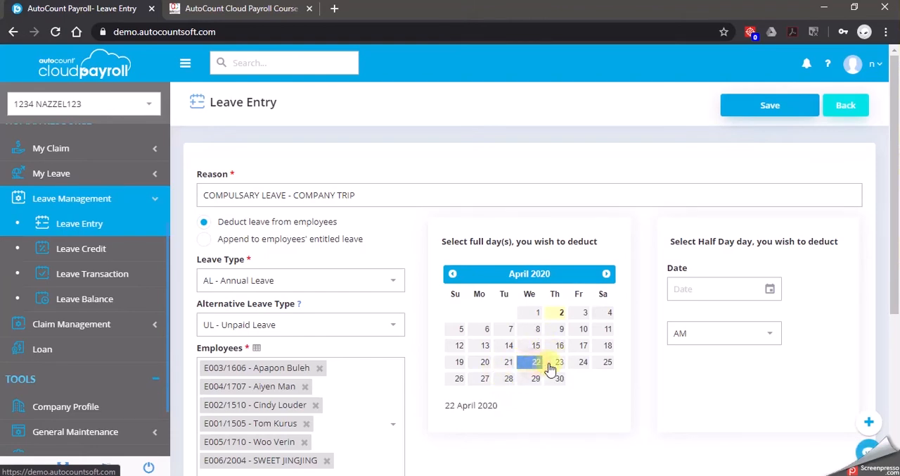
pyautogui.click(557, 367)
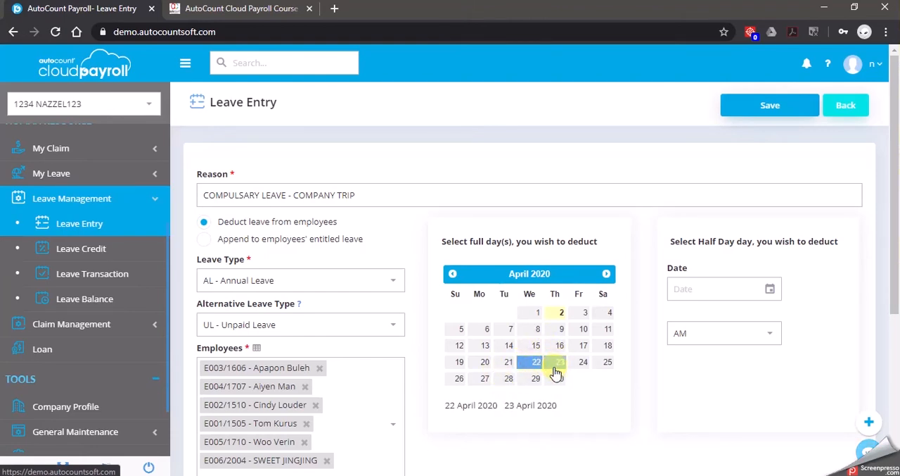
pyautogui.click(538, 411)
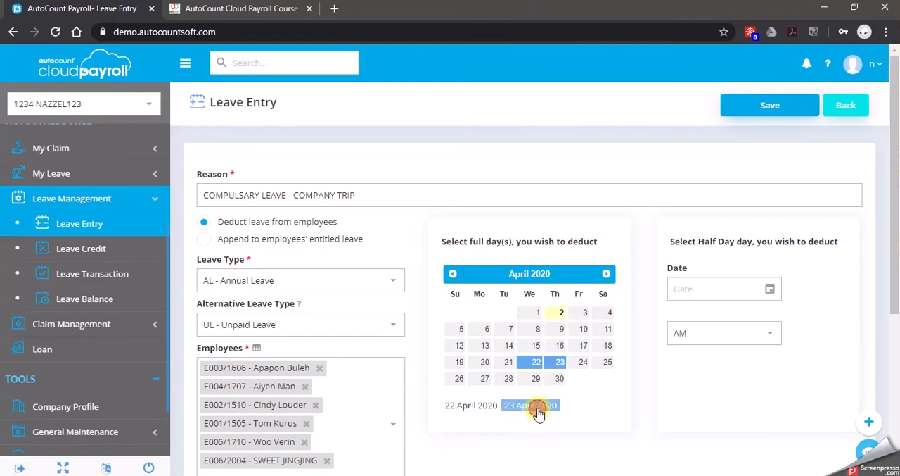
pyautogui.click(519, 405)
pyautogui.click(480, 407)
pyautogui.click(519, 407)
pyautogui.click(477, 408)
pyautogui.click(519, 407)
pyautogui.click(476, 402)
pyautogui.click(524, 405)
pyautogui.click(587, 399)
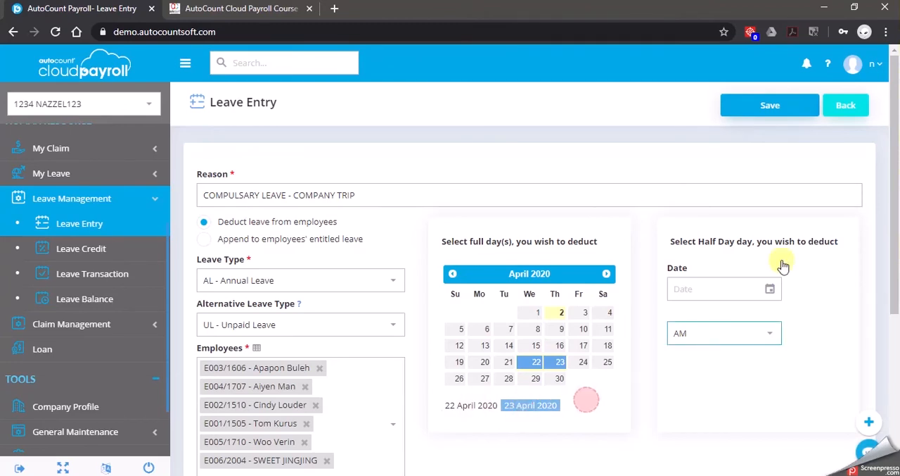
# Save the company trip leave entry and send the announcement "DEDUCTED YOUR AL/UL 2 DAYS FOR COMPANY TRIP"
pyautogui.click(786, 109)
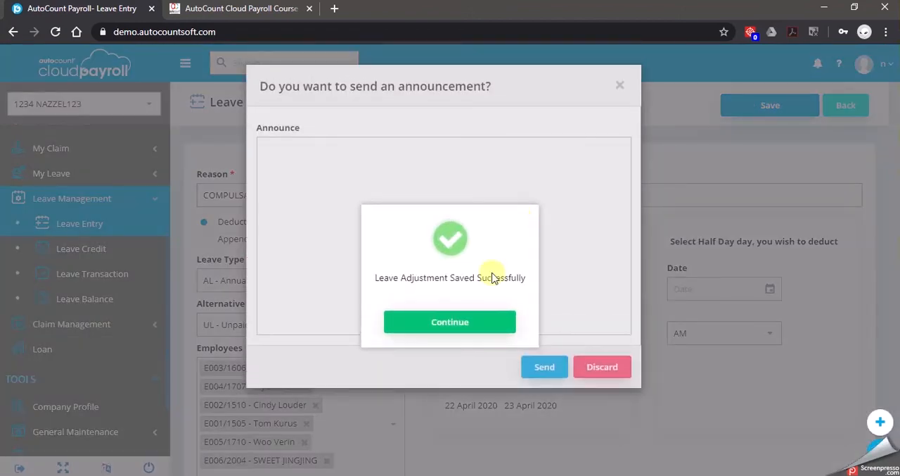
pyautogui.click(478, 321)
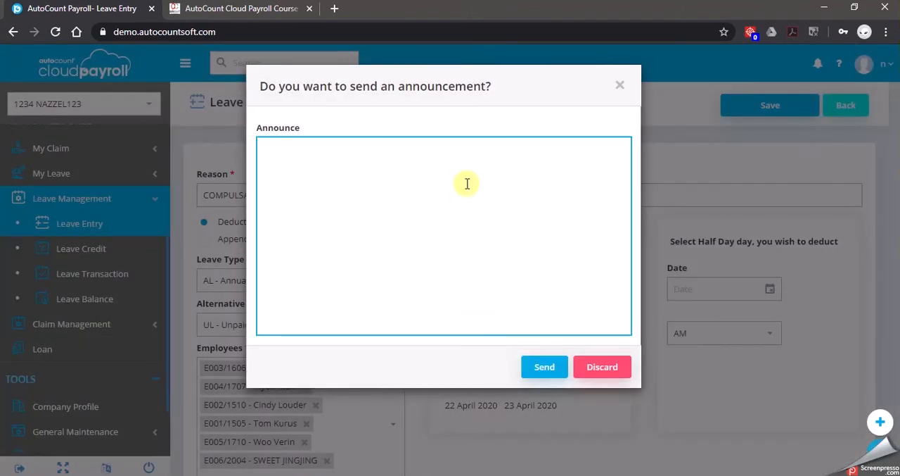
pyautogui.write('DEDUCTED YOUR AL/UL')
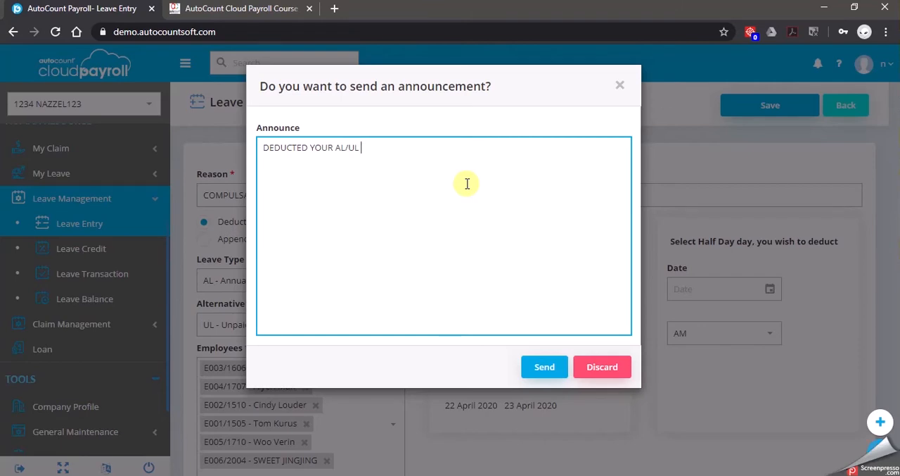
pyautogui.write(' 2 DAYS FOR COMPANY T')
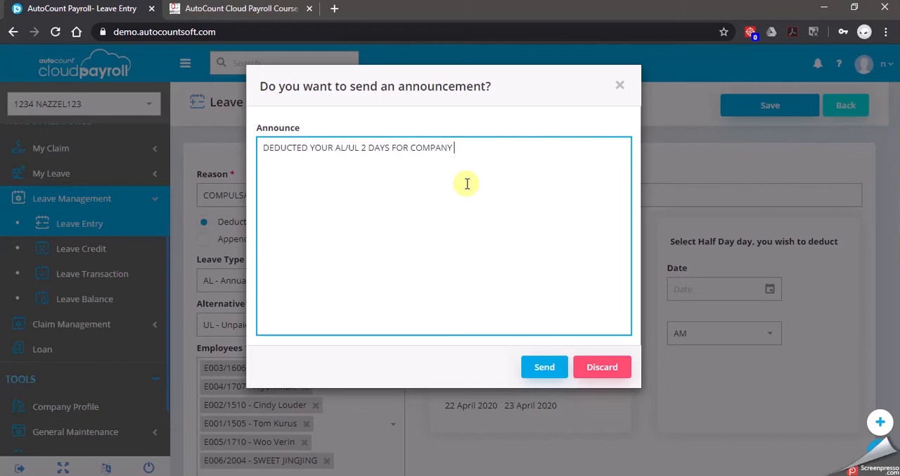
pyautogui.write('RIP')
pyautogui.click(547, 365)
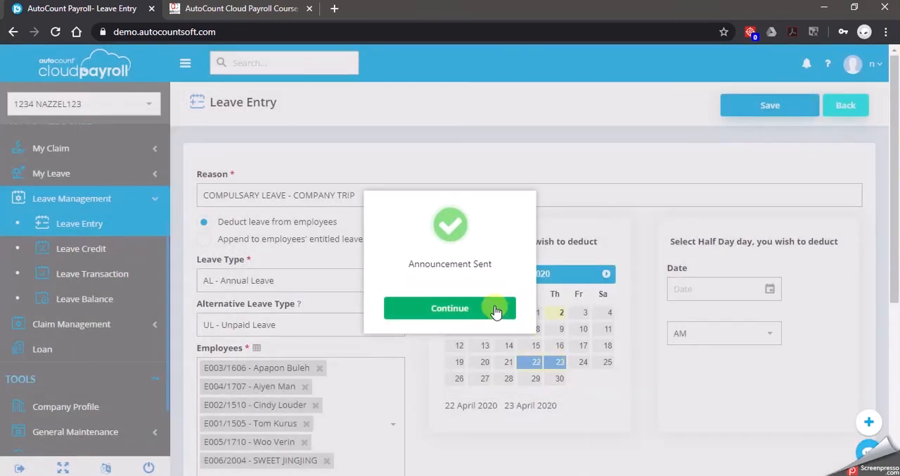
pyautogui.click(494, 312)
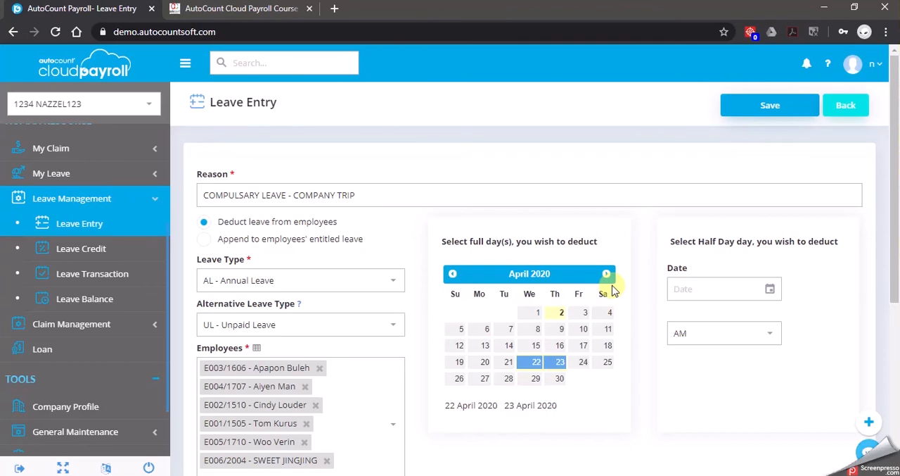
# Add a leave entry with reason ABSENT WITHOUT REASON and leave type UL - Unpaid Leave for the Purchasing department employee
pyautogui.click(633, 192)
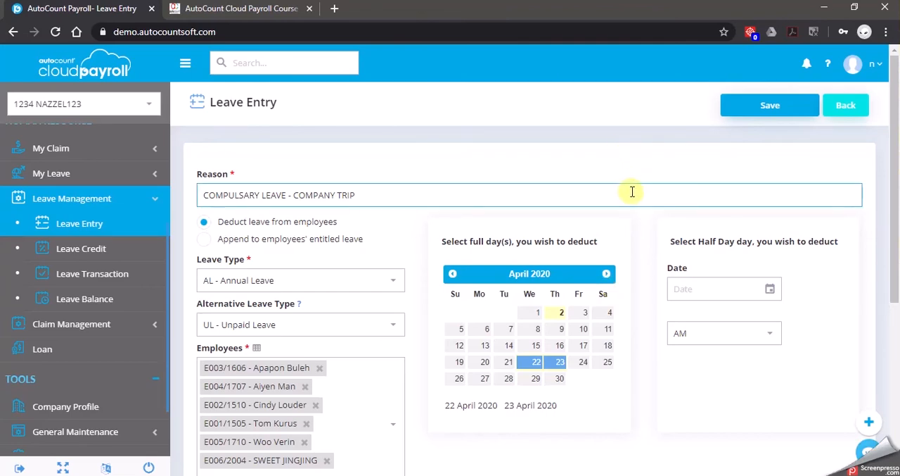
pyautogui.click(856, 111)
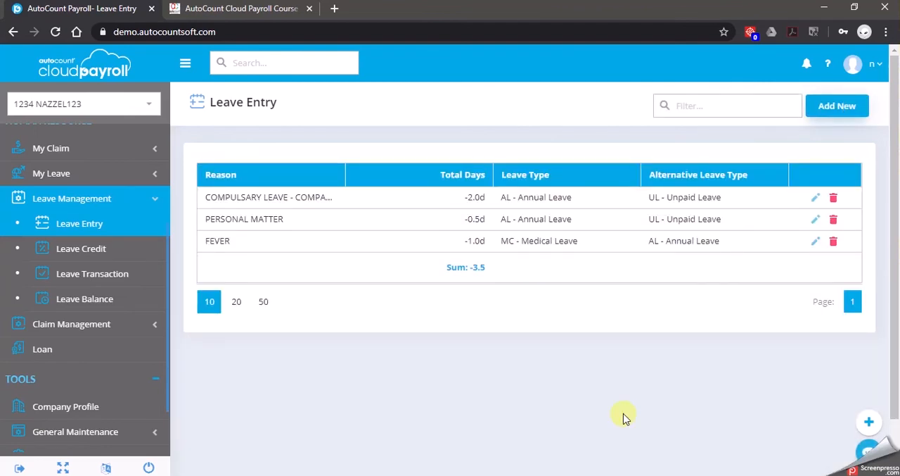
pyautogui.click(853, 107)
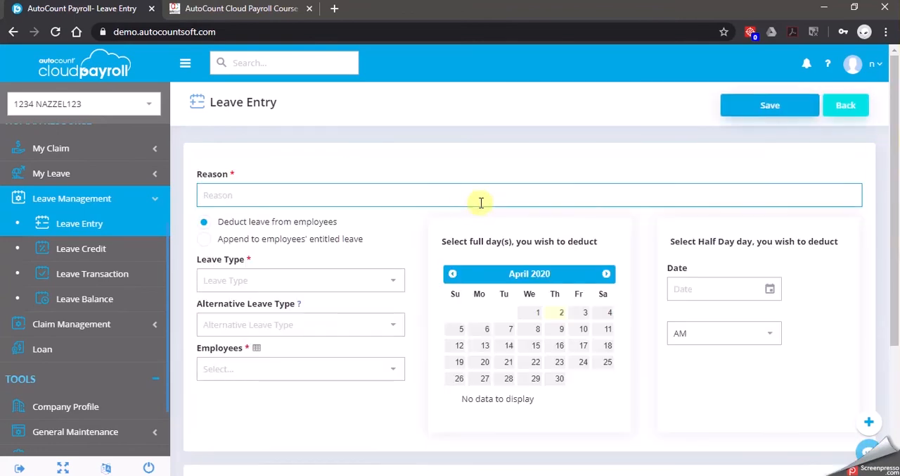
pyautogui.click(305, 201)
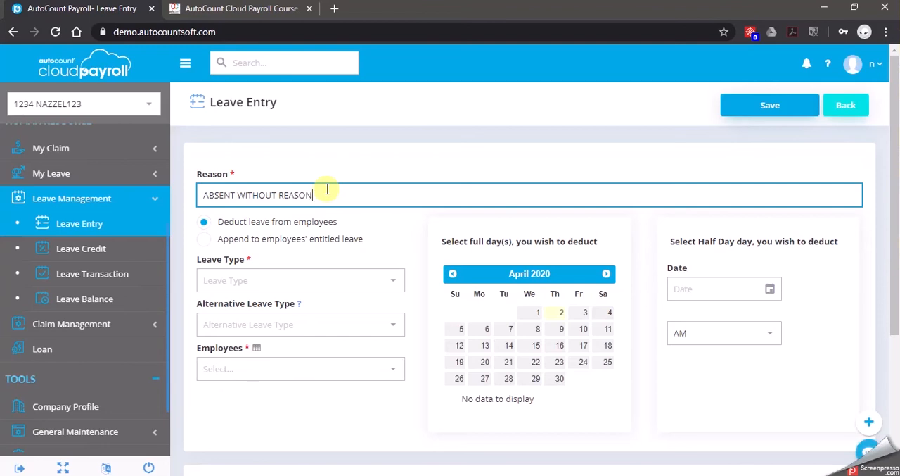
pyautogui.click(396, 285)
pyautogui.click(281, 387)
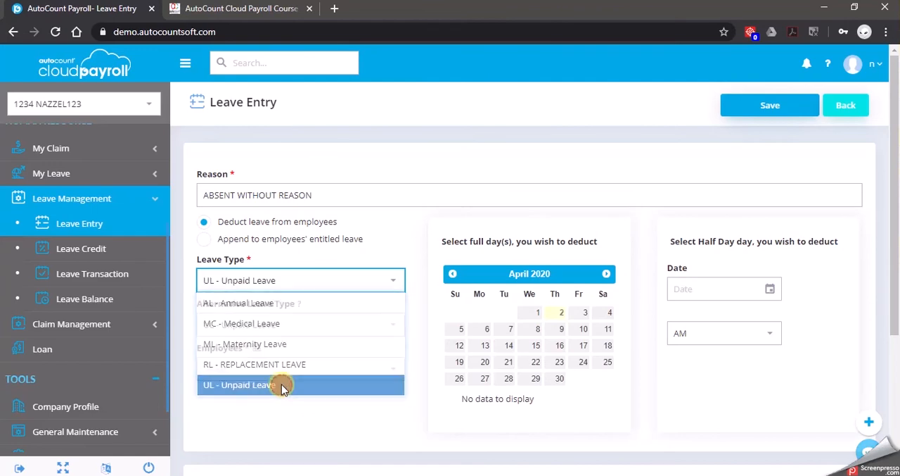
pyautogui.click(392, 371)
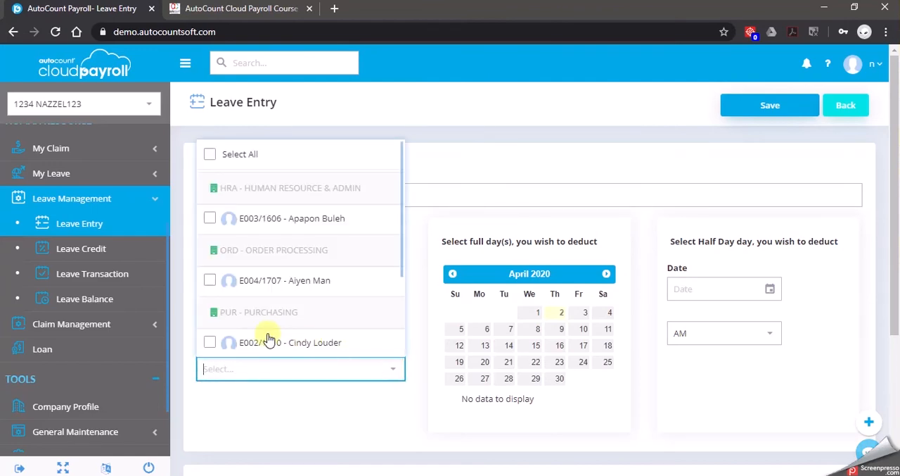
pyautogui.click(210, 342)
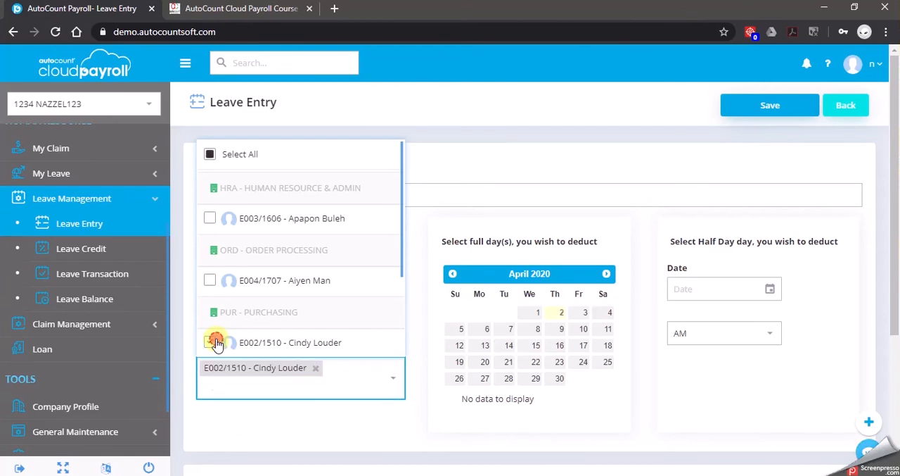
# Set 1 April 2020 as the only full day to deduct in the ABSENT WITHOUT REASON leave entry
pyautogui.click(400, 433)
pyautogui.click(533, 313)
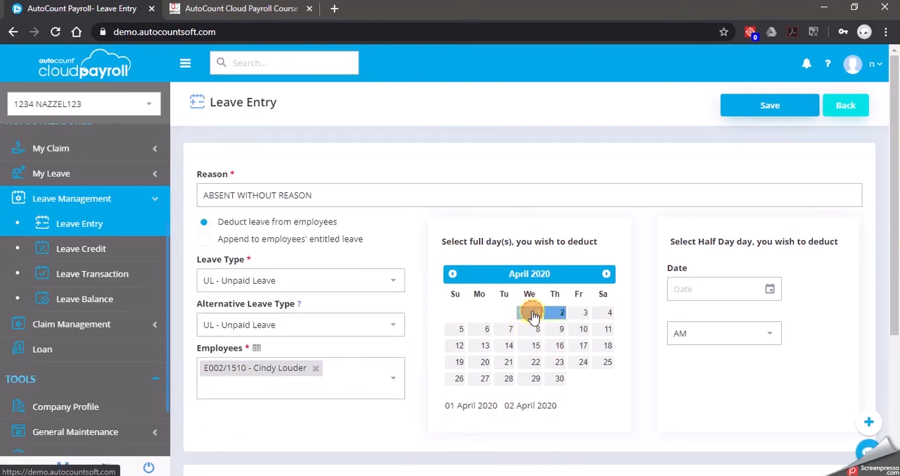
pyautogui.click(536, 408)
pyautogui.click(552, 316)
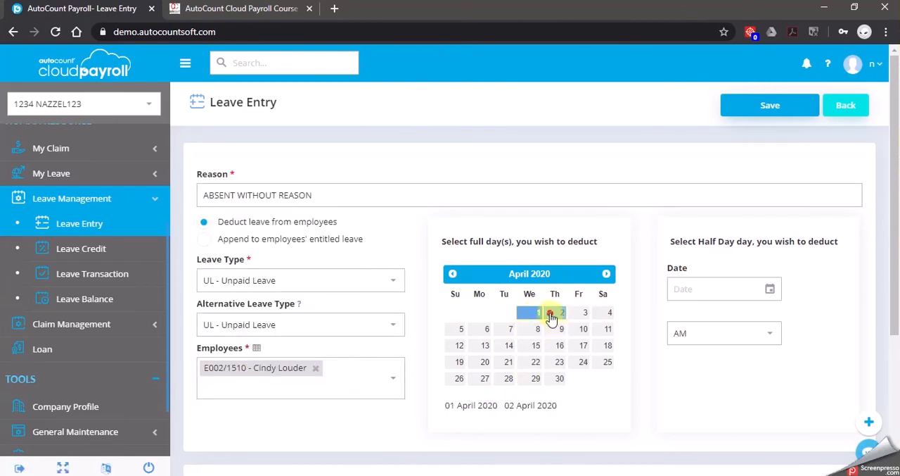
pyautogui.click(539, 314)
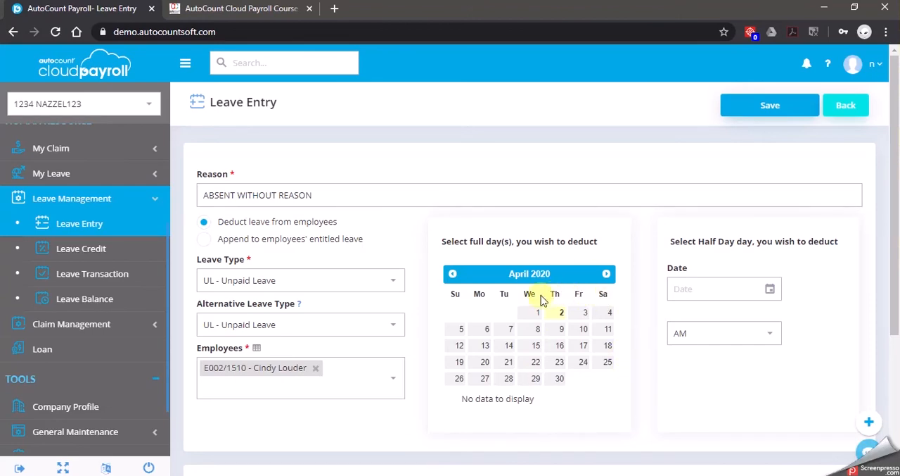
pyautogui.click(533, 315)
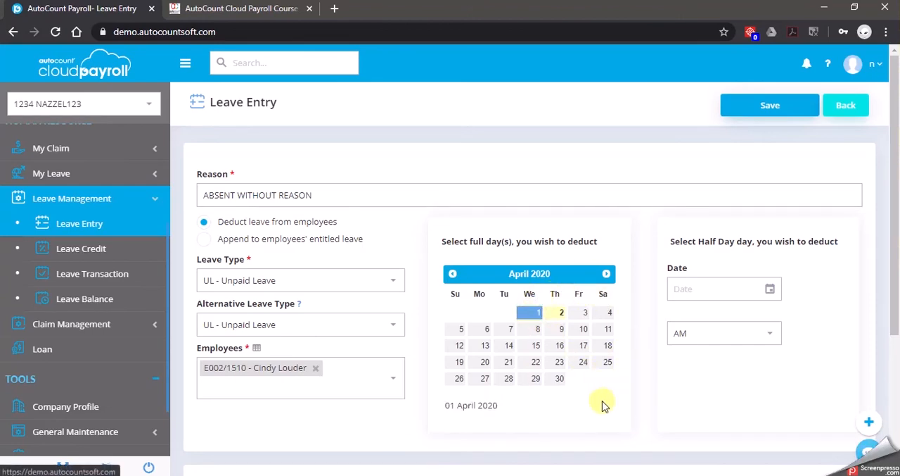
# Save the absence leave entry, send an announcement about the 1-day UL deduction for absence, and return to the leave entry list
pyautogui.click(777, 105)
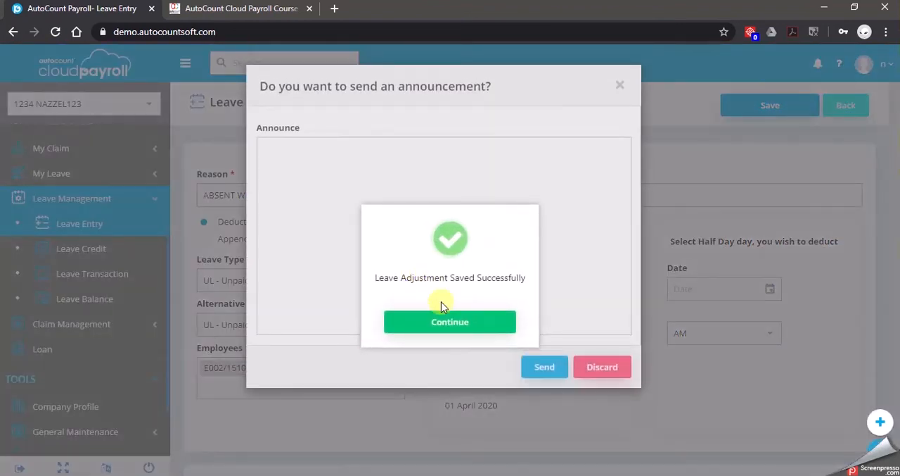
pyautogui.click(450, 322)
pyautogui.click(414, 201)
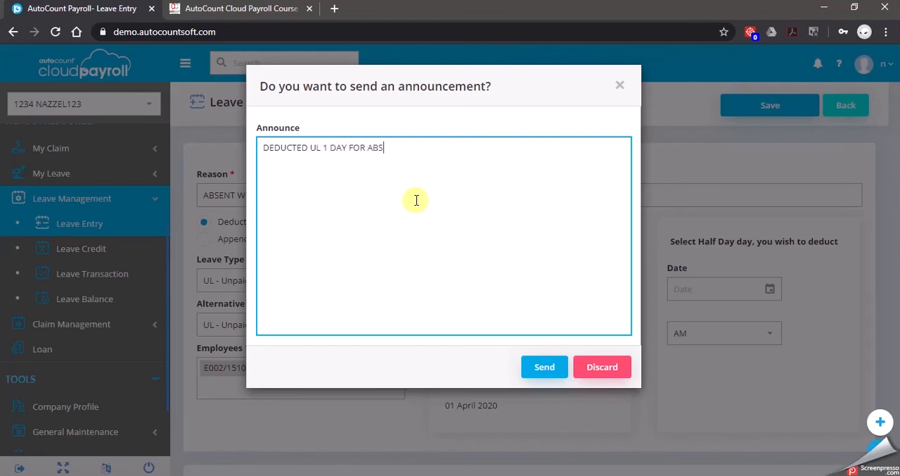
pyautogui.click(544, 366)
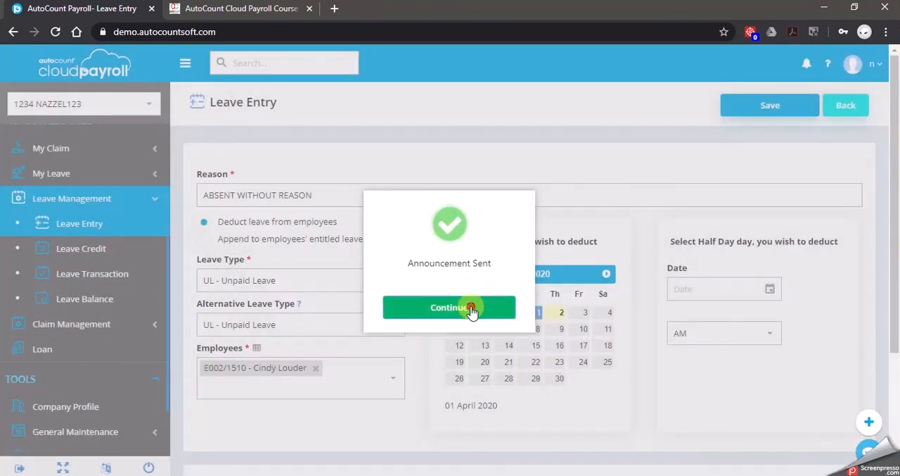
pyautogui.click(473, 308)
pyautogui.click(846, 105)
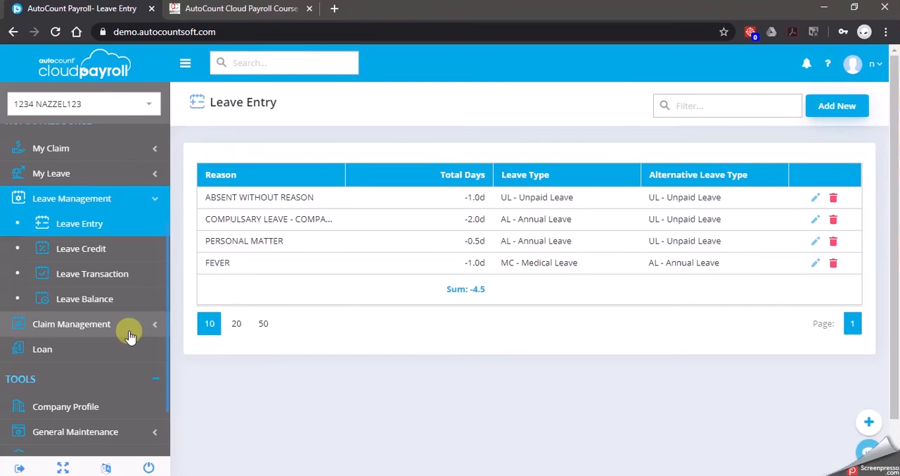
# Start a new payroll process with payroll type Month End / Second Half for the April 2020 period
pyautogui.scroll(3, 130, 337)
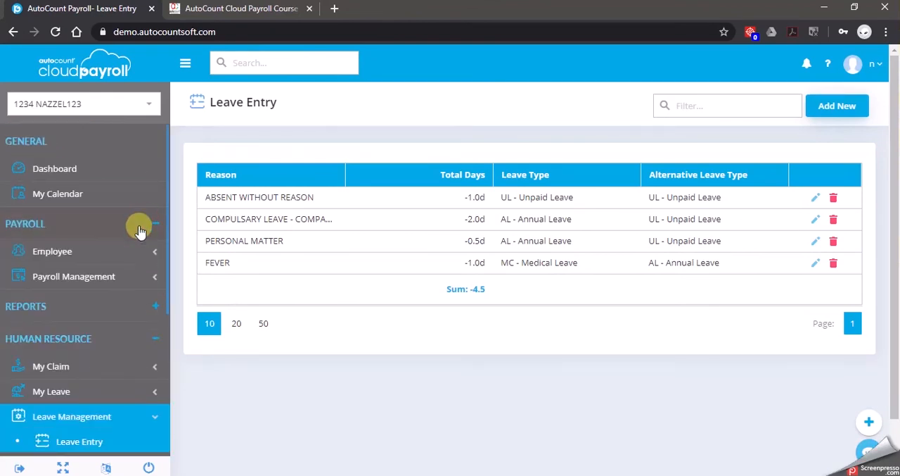
pyautogui.click(111, 277)
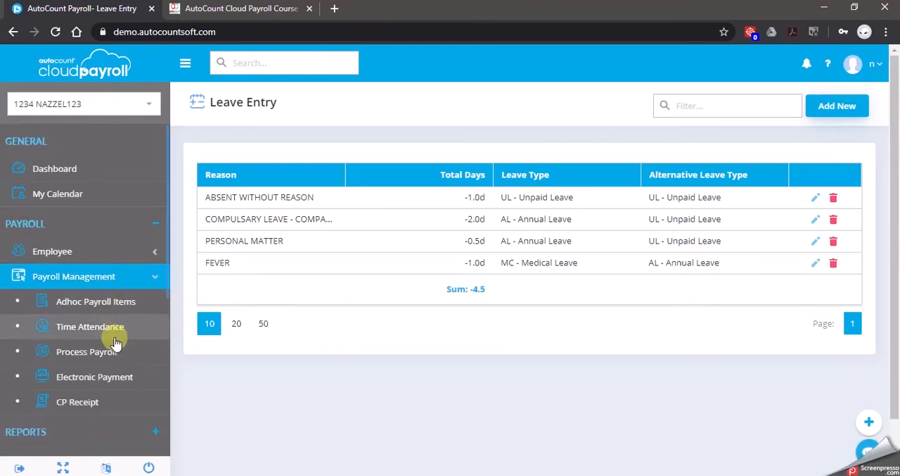
pyautogui.click(112, 351)
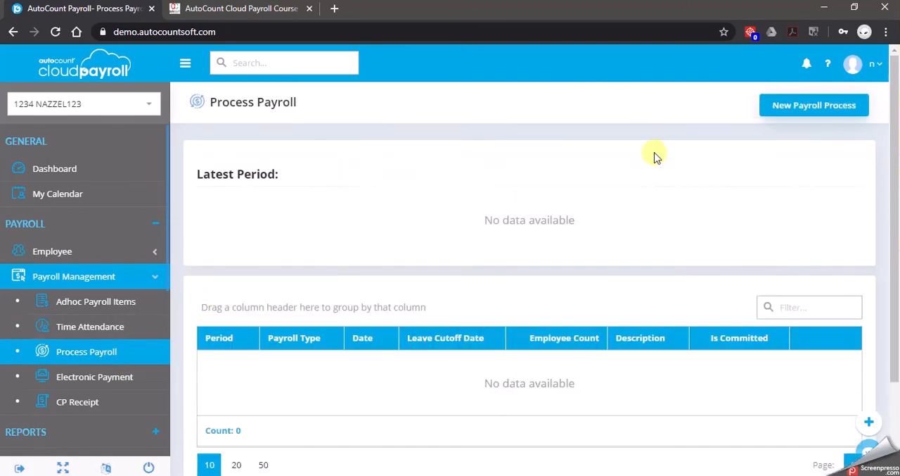
pyautogui.click(812, 105)
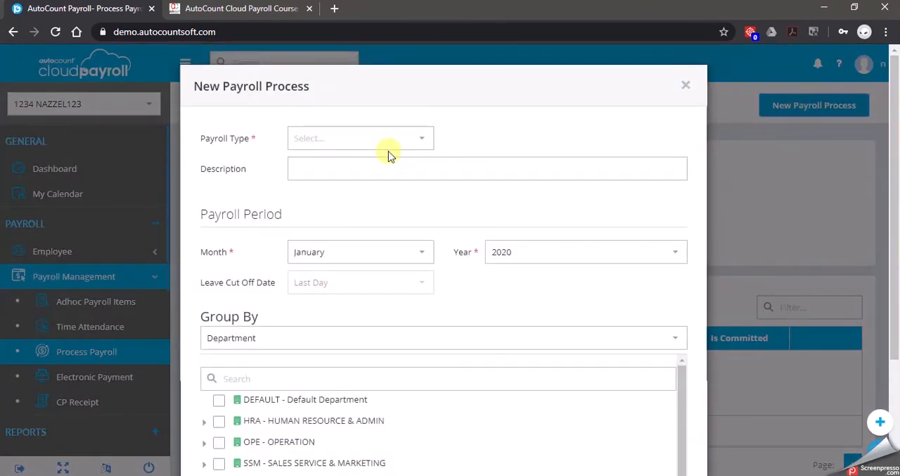
pyautogui.click(416, 144)
pyautogui.click(371, 183)
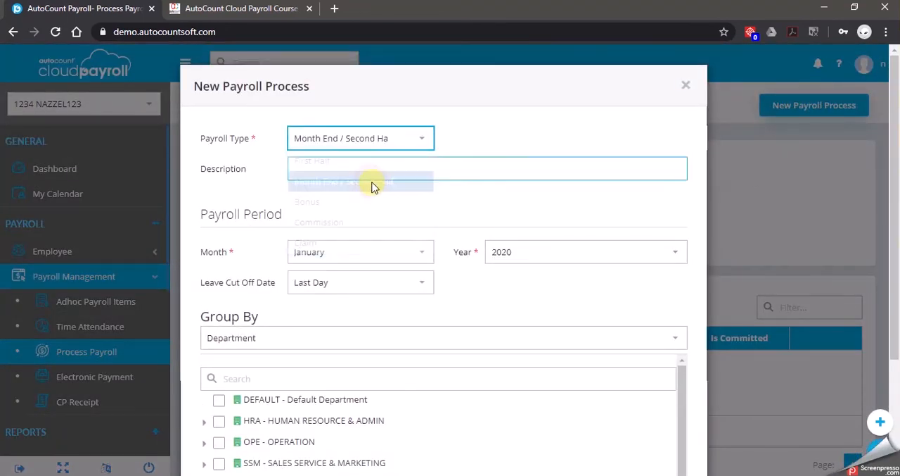
pyautogui.click(414, 255)
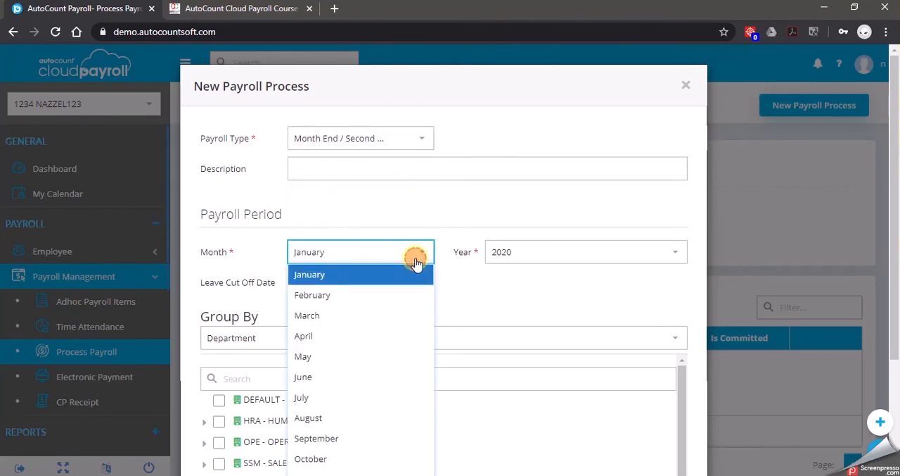
pyautogui.click(333, 342)
# Find and select only the Purchasing department employee, and process the April payroll
pyautogui.scroll(-2, 486, 304)
pyautogui.click(225, 242)
pyautogui.write('CIN')
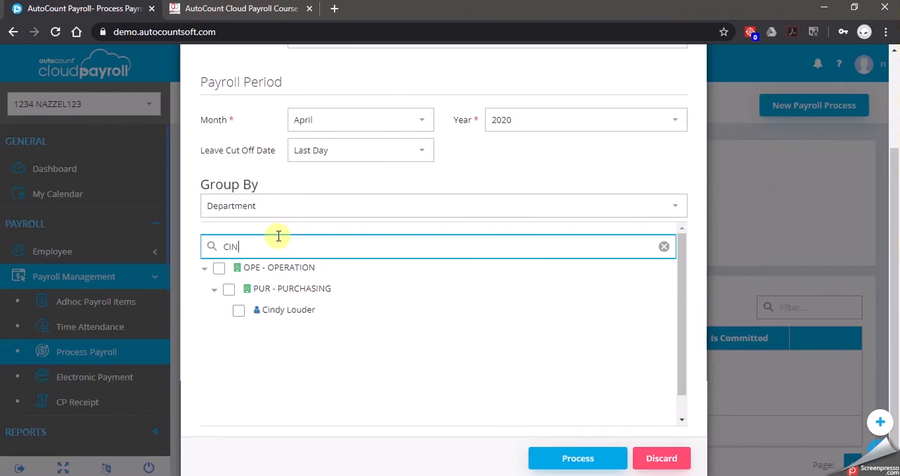
pyautogui.write('D')
pyautogui.click(238, 309)
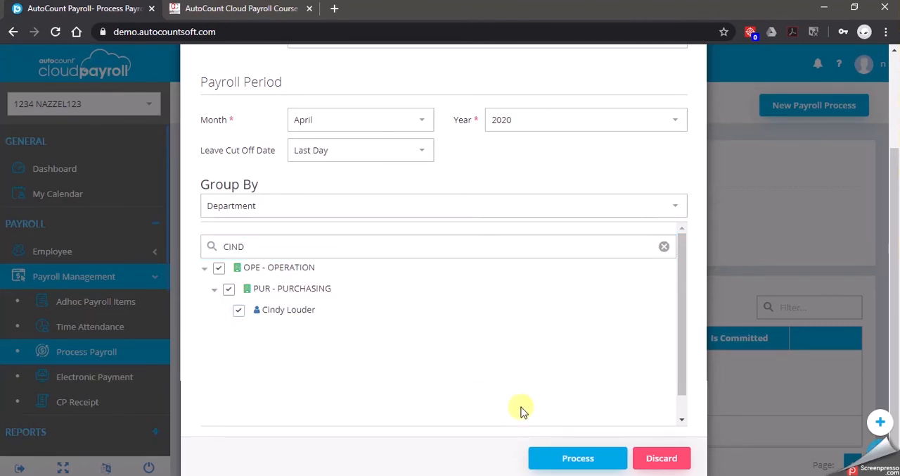
pyautogui.click(580, 459)
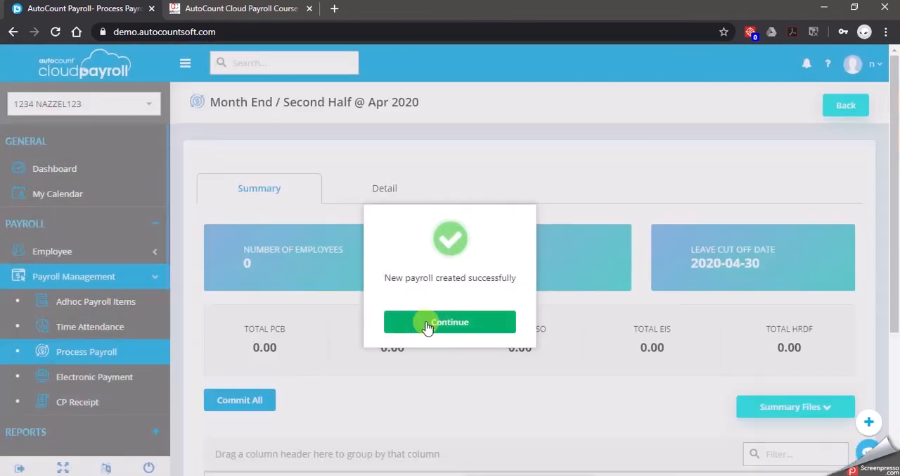
pyautogui.click(428, 325)
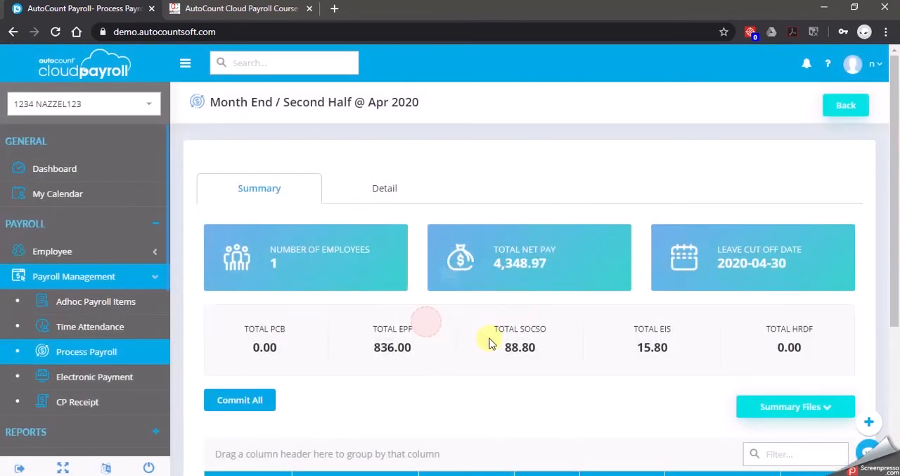
# Examine the employee's payroll detail, including the days and daily rate behind the unpaid leave deduction
pyautogui.click(385, 194)
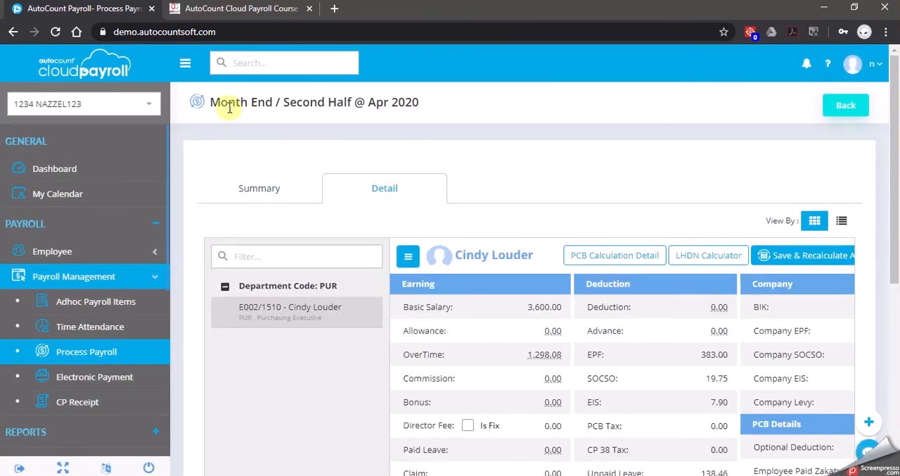
pyautogui.click(184, 71)
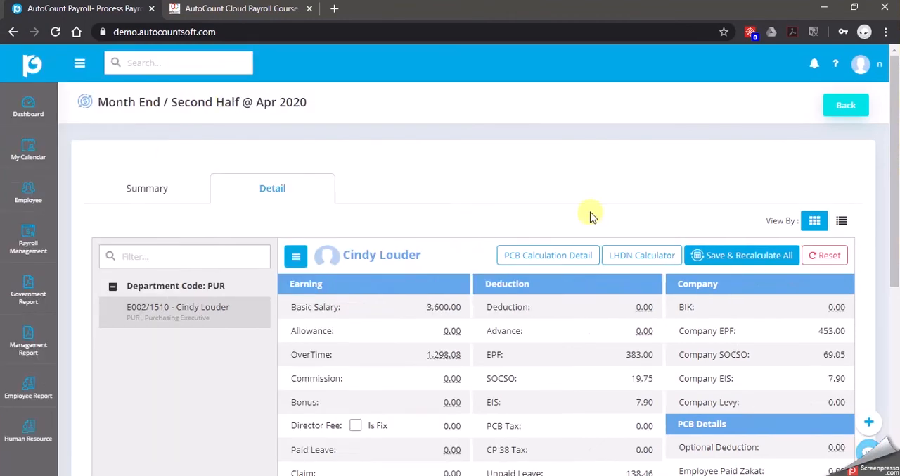
pyautogui.scroll(-2, 589, 225)
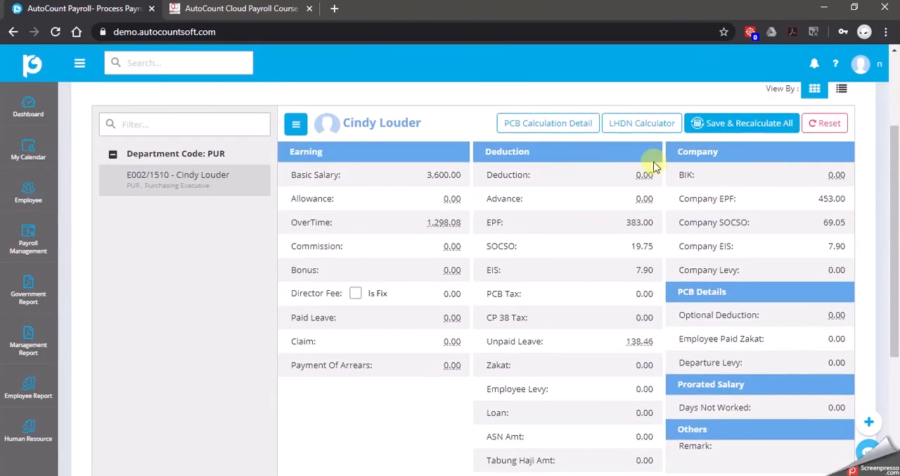
pyautogui.click(646, 345)
pyautogui.click(299, 184)
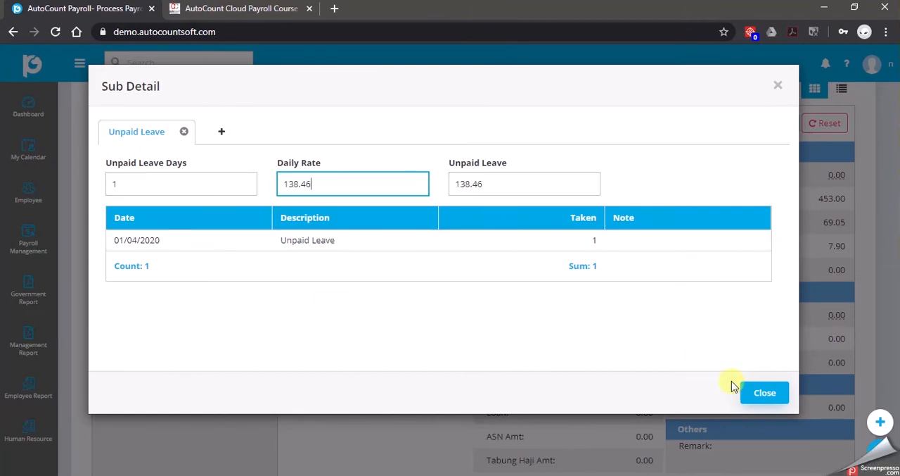
pyautogui.click(765, 392)
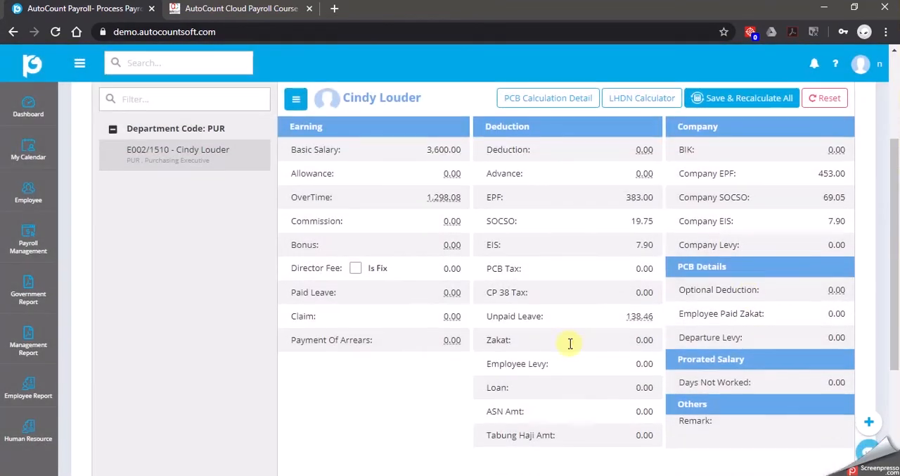
pyautogui.scroll(-2, 571, 343)
pyautogui.scroll(4, 612, 295)
# Commit the whole April 2020 payroll from its summary and confirm the commit
pyautogui.click(174, 124)
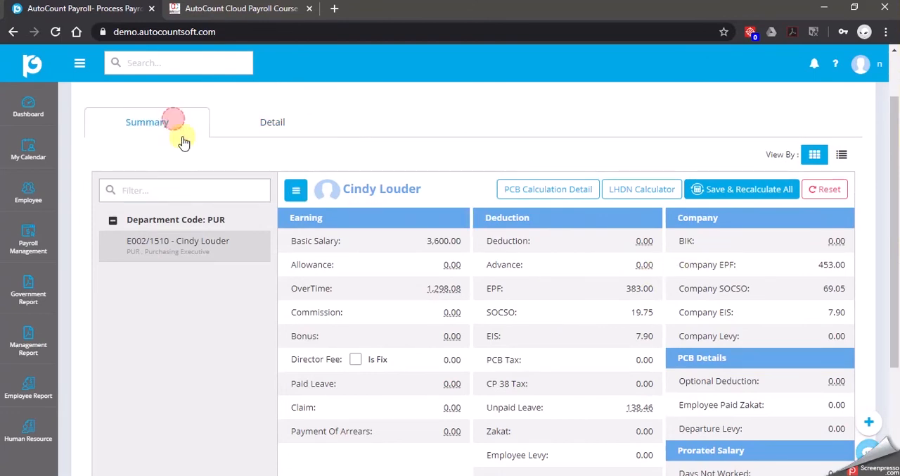
pyautogui.click(136, 337)
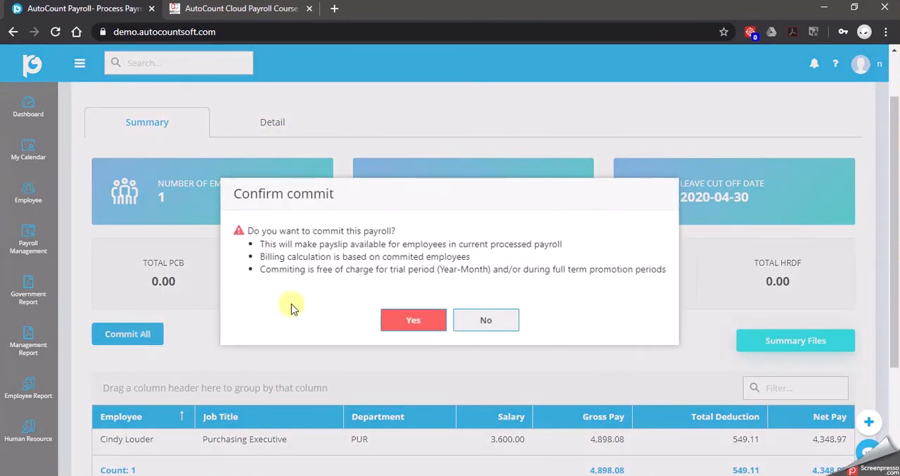
pyautogui.click(415, 321)
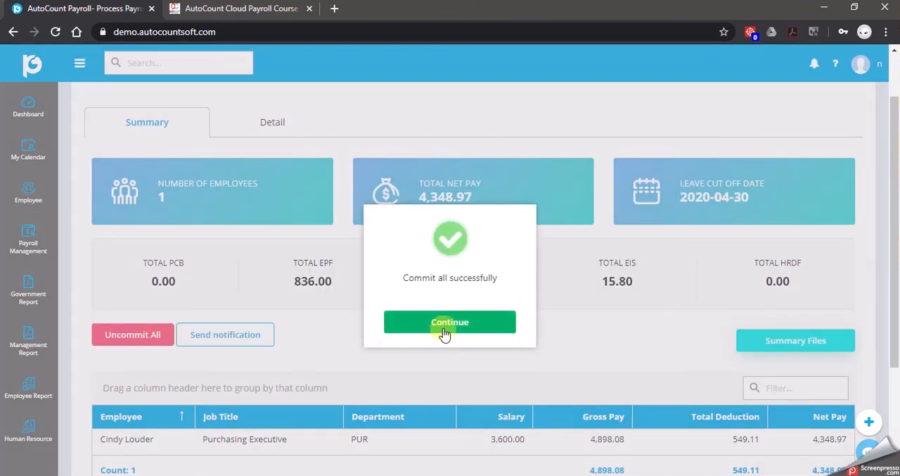
pyautogui.click(444, 325)
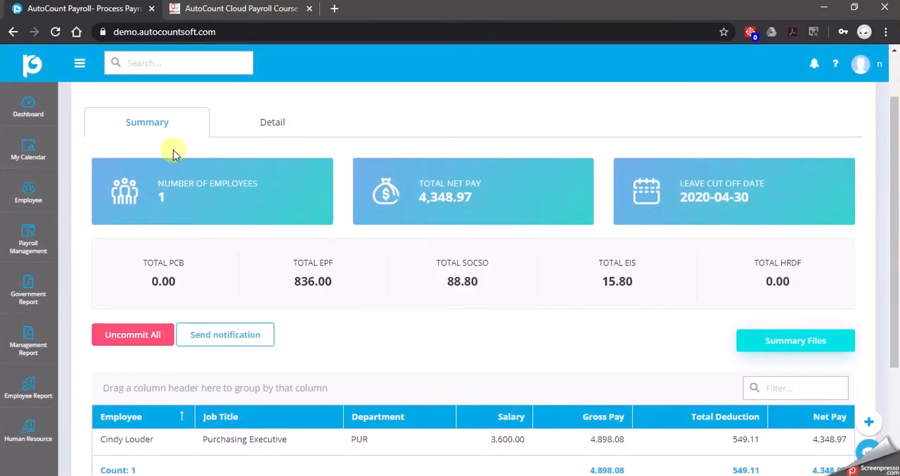
# Open the Pay Slip page among the management reports
pyautogui.click(79, 63)
pyautogui.scroll(-4, 121, 316)
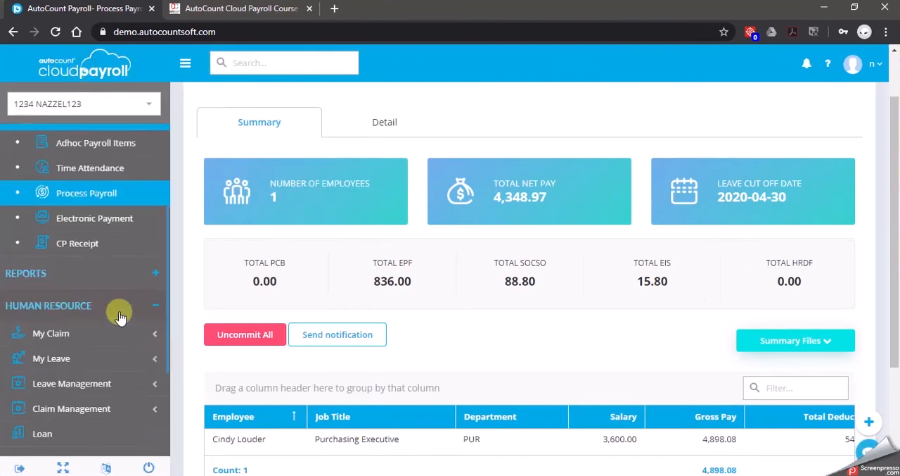
pyautogui.scroll(1, 112, 315)
pyautogui.click(149, 274)
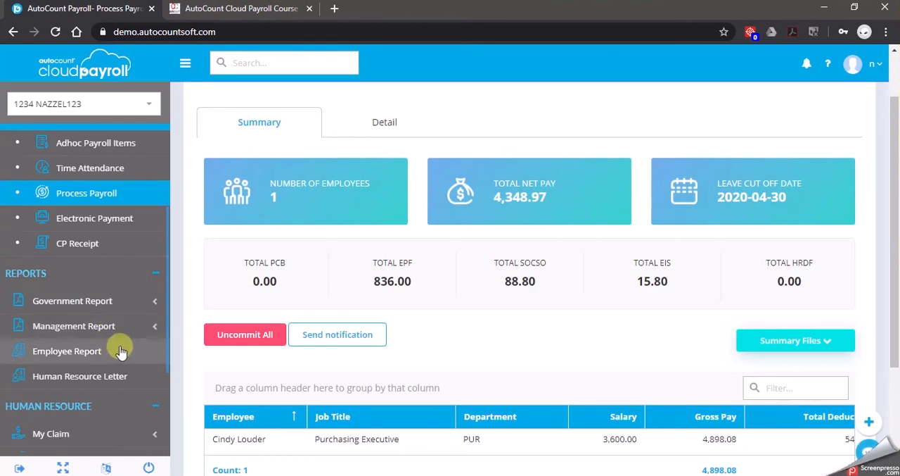
pyautogui.click(129, 325)
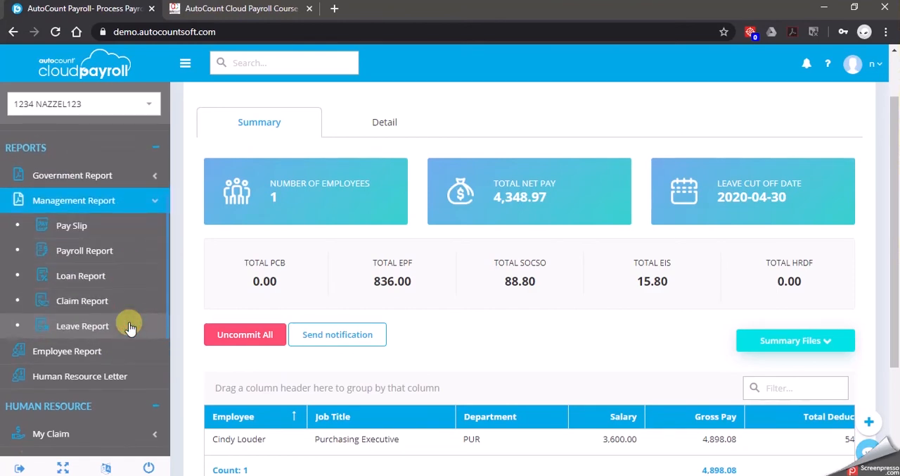
pyautogui.click(131, 226)
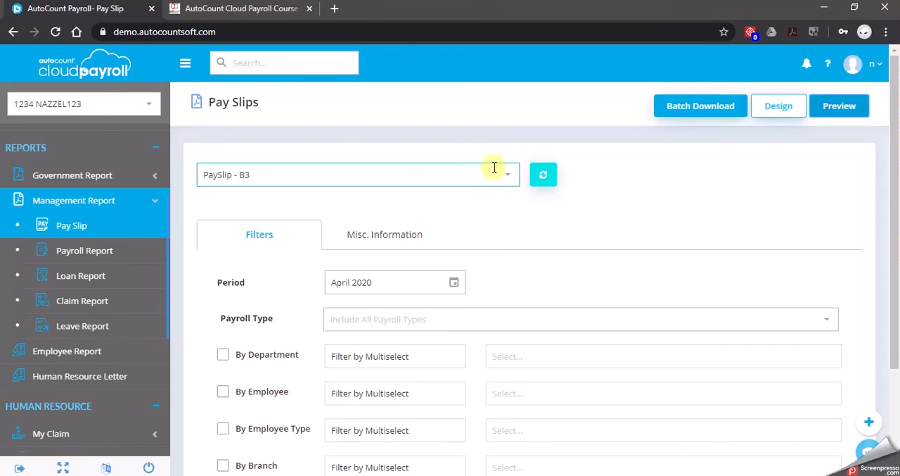
# Preview the pay slips using the PaySlip - B3 format for the April 2020 period
pyautogui.click(511, 175)
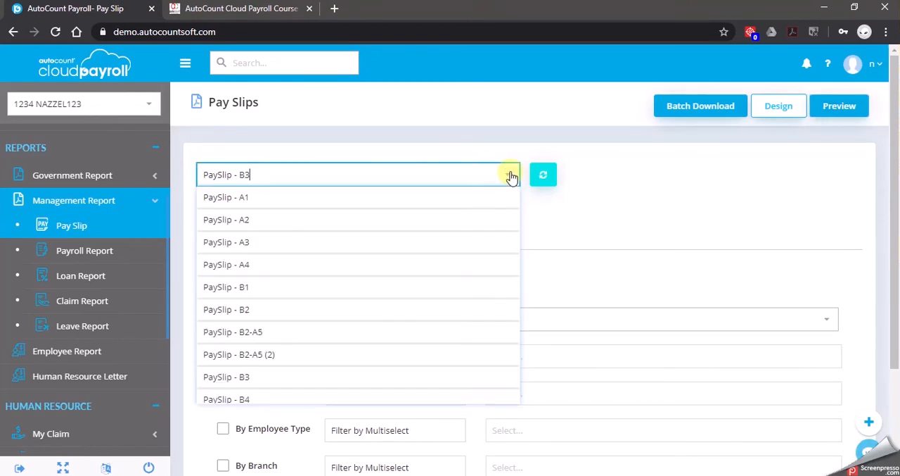
pyautogui.click(258, 382)
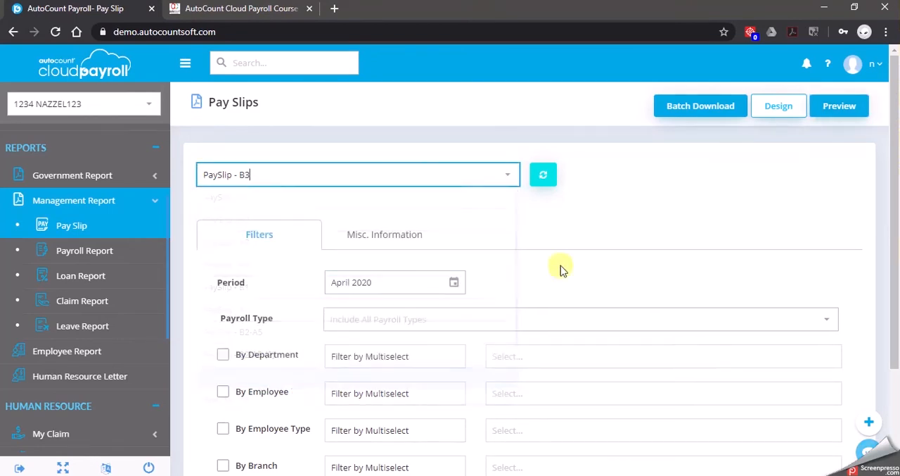
pyautogui.click(423, 282)
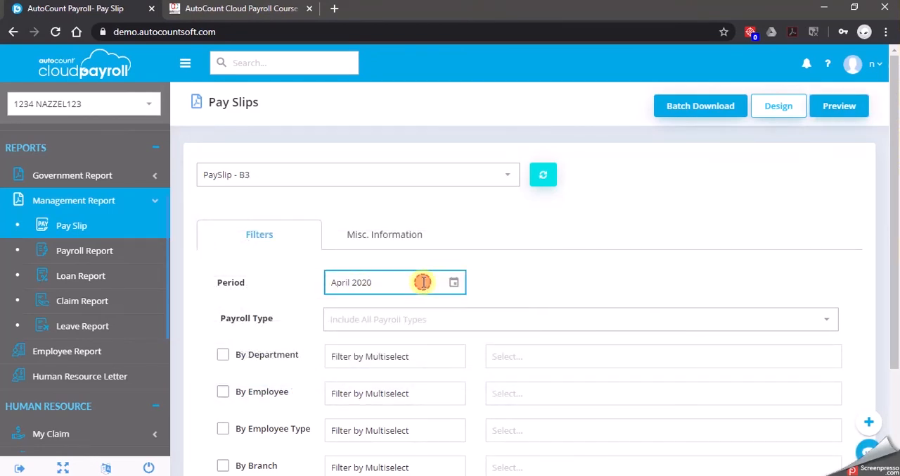
pyautogui.click(455, 282)
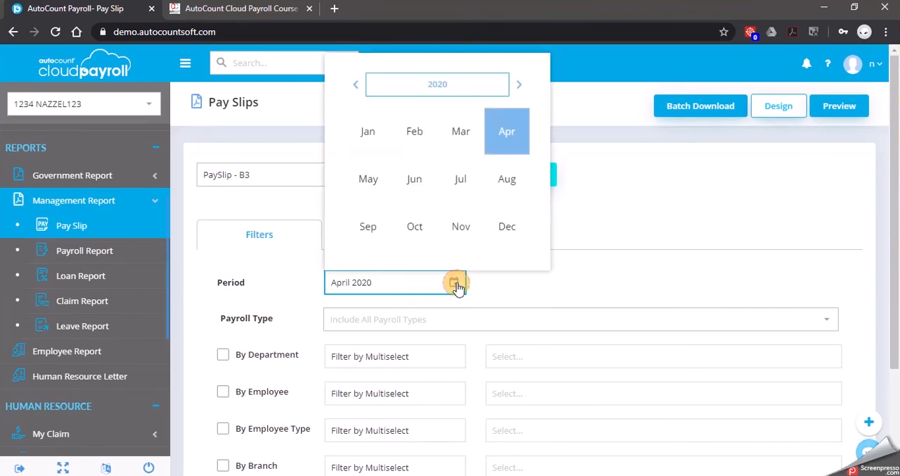
pyautogui.click(508, 134)
pyautogui.click(840, 105)
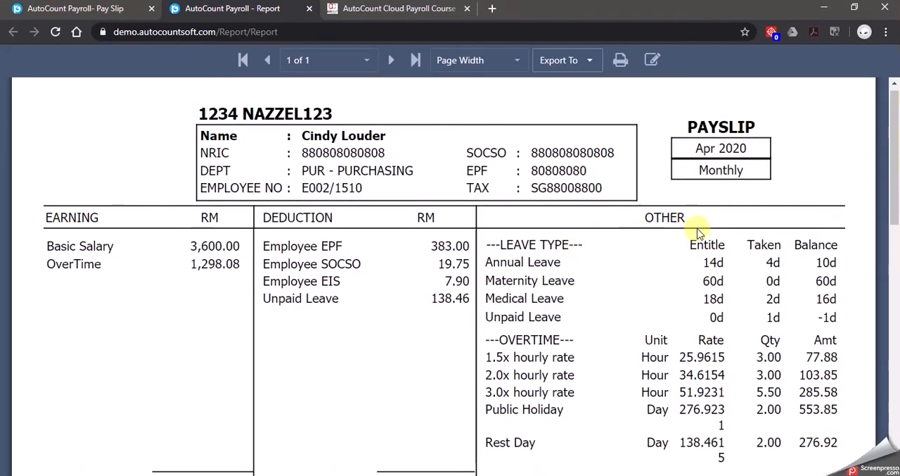
# Review the April 2020 payslip's earnings, deductions, leave balances and overtime, and close the report preview
pyautogui.scroll(-1, 656, 255)
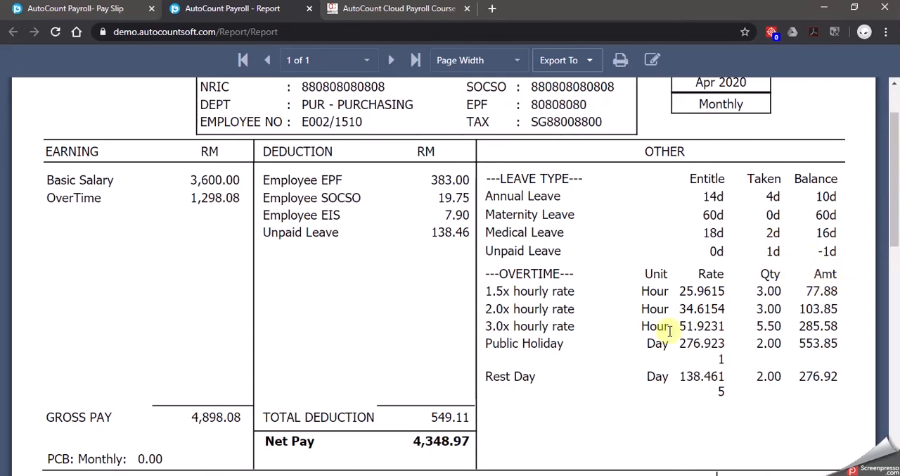
pyautogui.scroll(-5, 402, 370)
pyautogui.scroll(5, 402, 370)
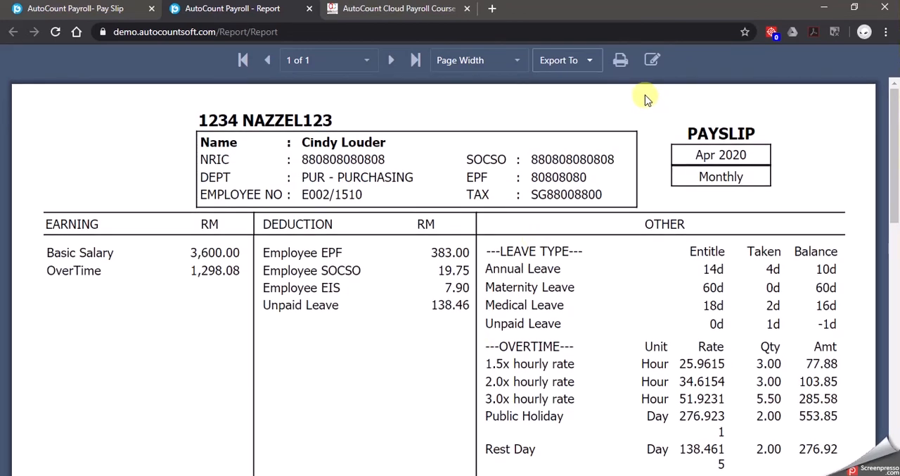
pyautogui.click(308, 9)
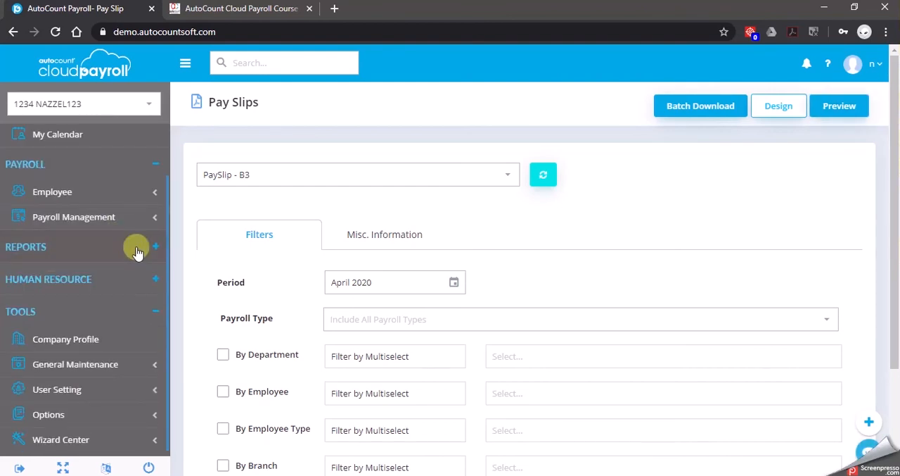
# Open the Leave Transaction page under Leave Management in the Human Resource section
pyautogui.scroll(1, 127, 257)
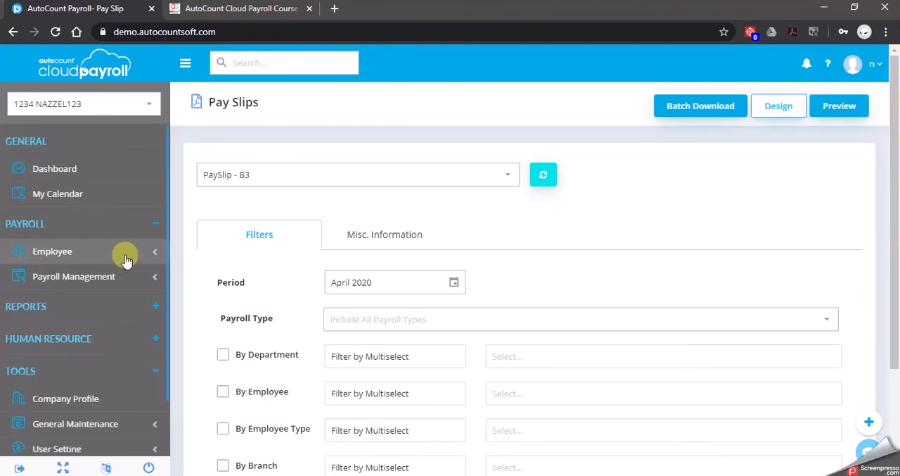
pyautogui.click(118, 225)
pyautogui.scroll(-1, 115, 243)
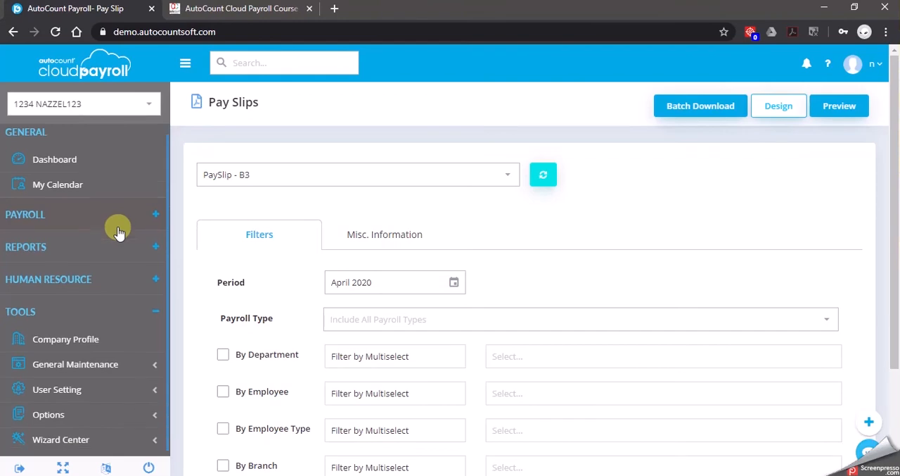
pyautogui.click(101, 281)
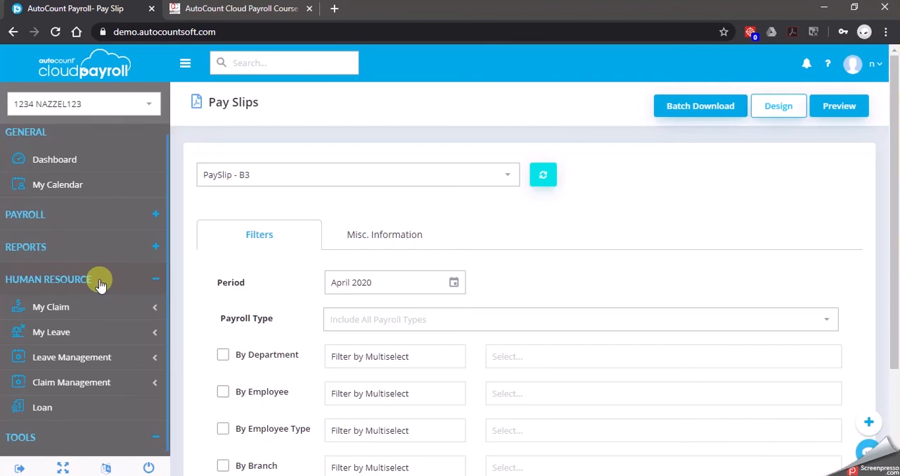
pyautogui.click(111, 357)
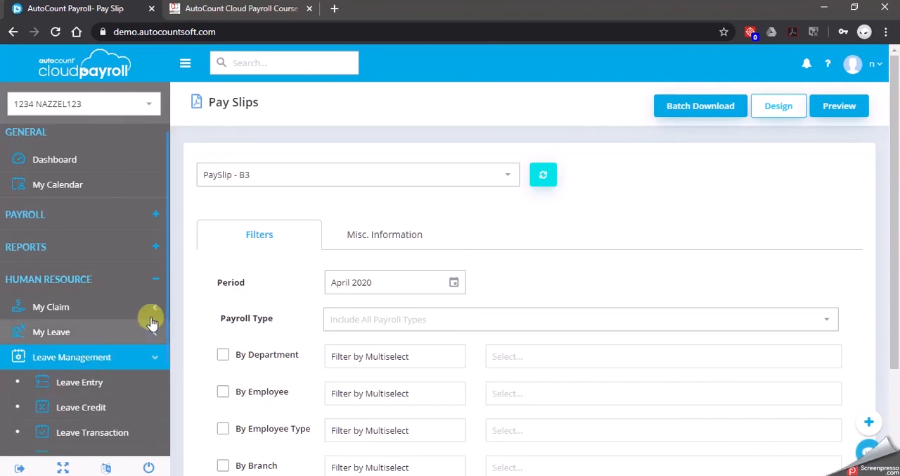
pyautogui.scroll(-1, 145, 324)
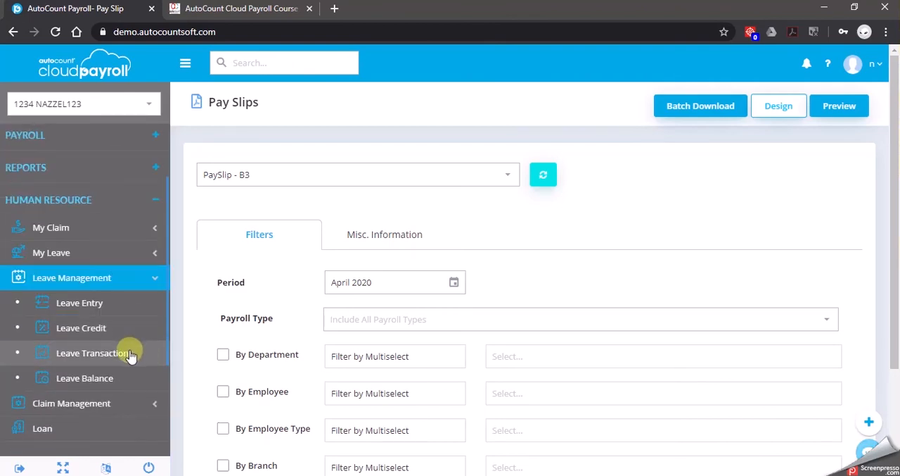
pyautogui.click(129, 354)
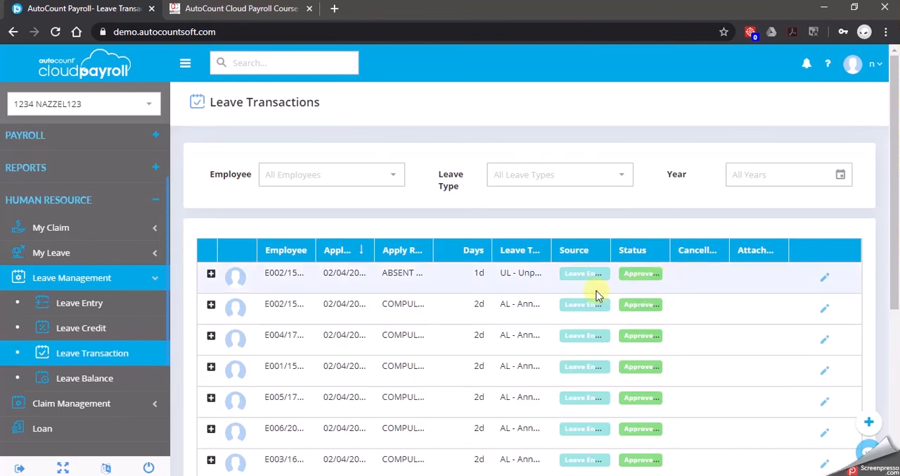
# Examine the source and status of the listed leave transactions and select the one-day unpaid leave record
pyautogui.scroll(-2, 570, 295)
pyautogui.scroll(1, 535, 331)
pyautogui.scroll(-1, 534, 331)
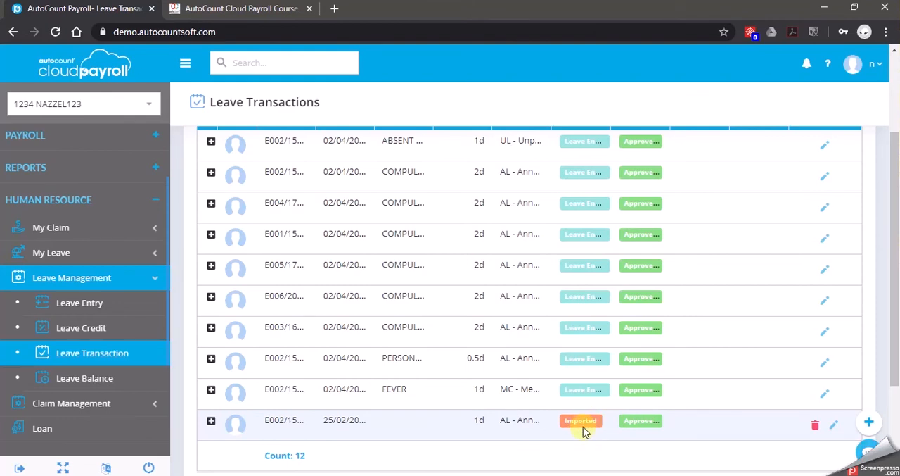
pyautogui.scroll(1, 582, 432)
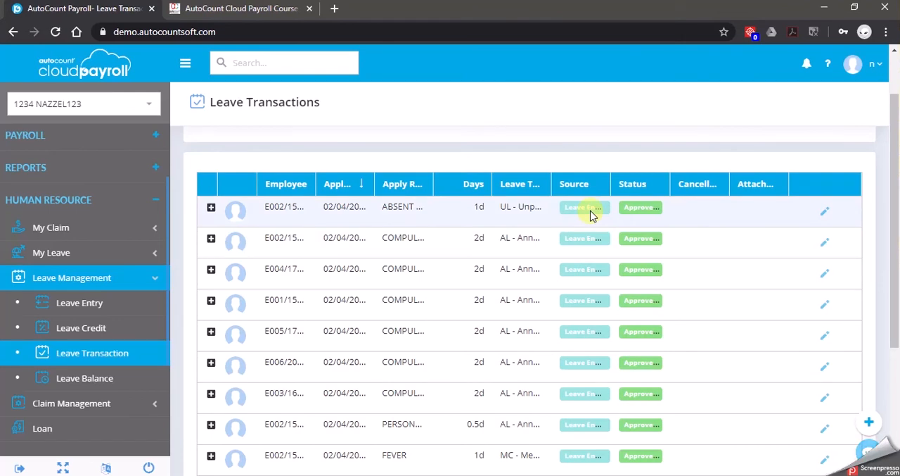
pyautogui.click(678, 223)
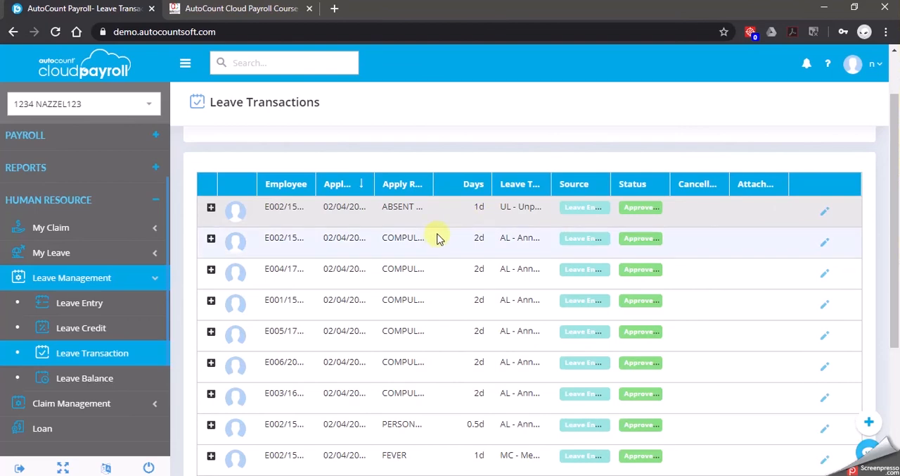
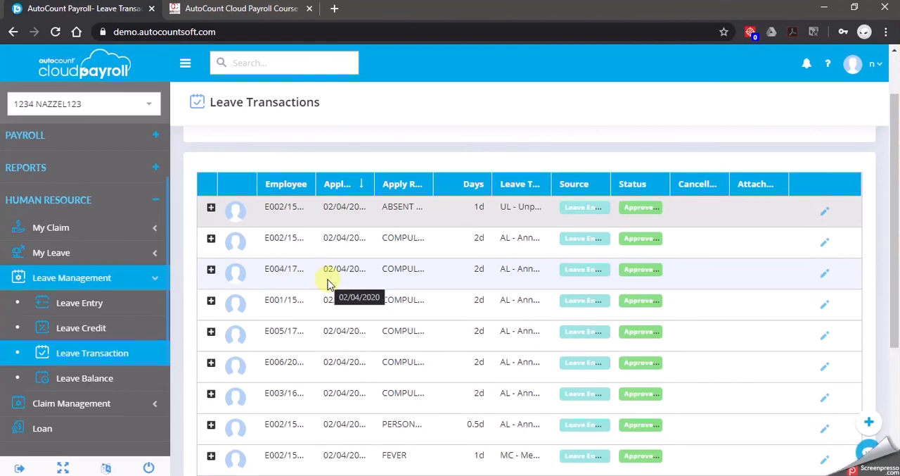
# Start a new leave credit under Leave Management with leave type AL - Annual Leave and 2 credit days
pyautogui.click(144, 281)
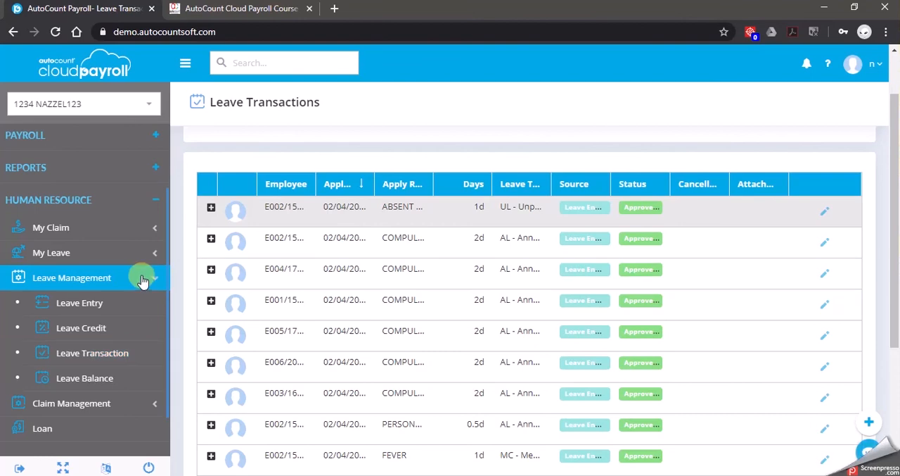
pyautogui.click(127, 330)
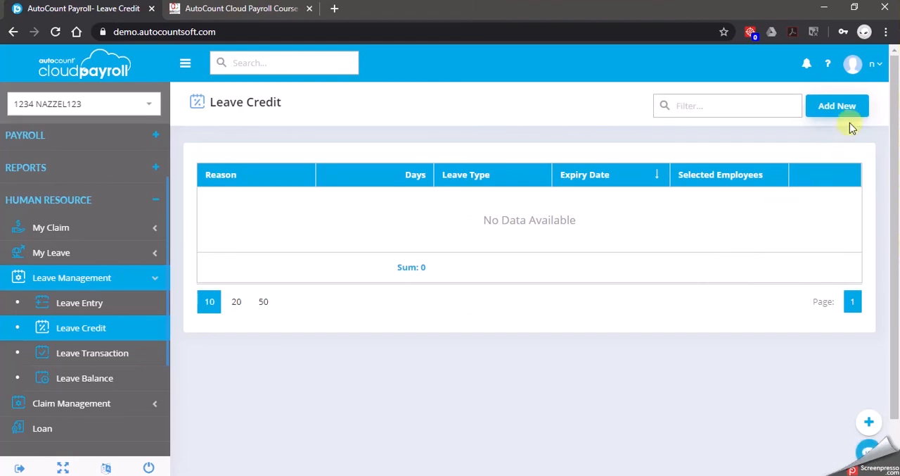
pyautogui.click(862, 107)
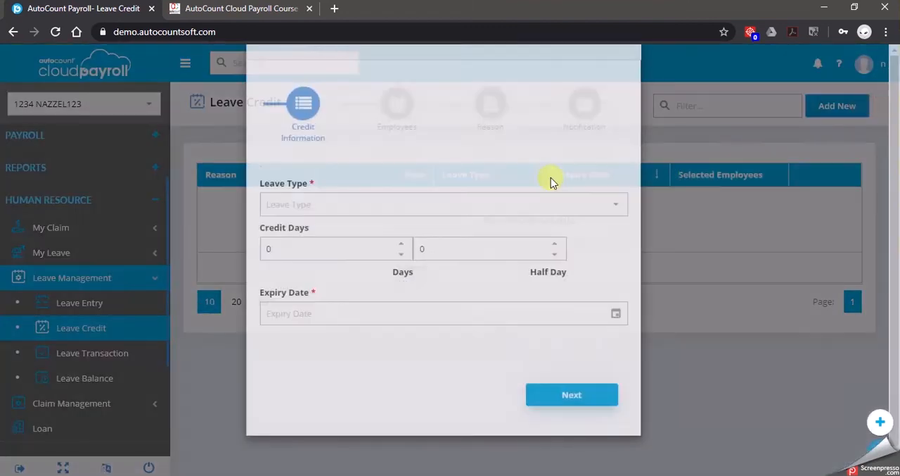
pyautogui.click(451, 253)
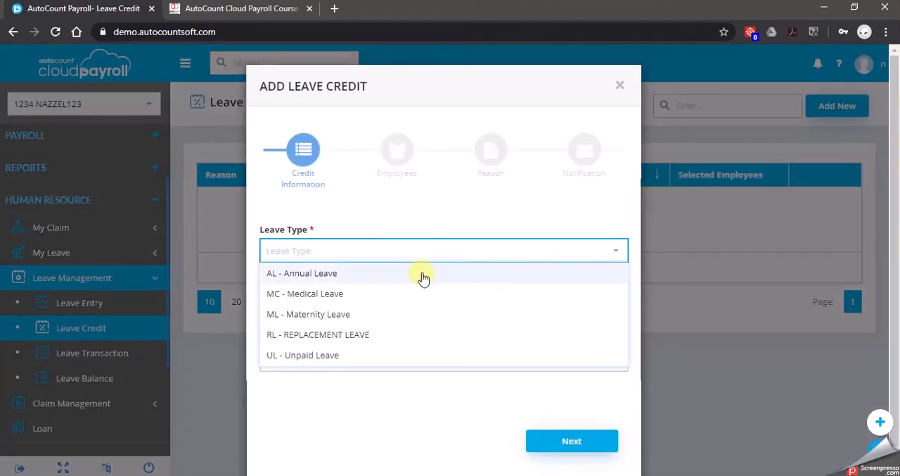
pyautogui.click(423, 276)
pyautogui.click(405, 295)
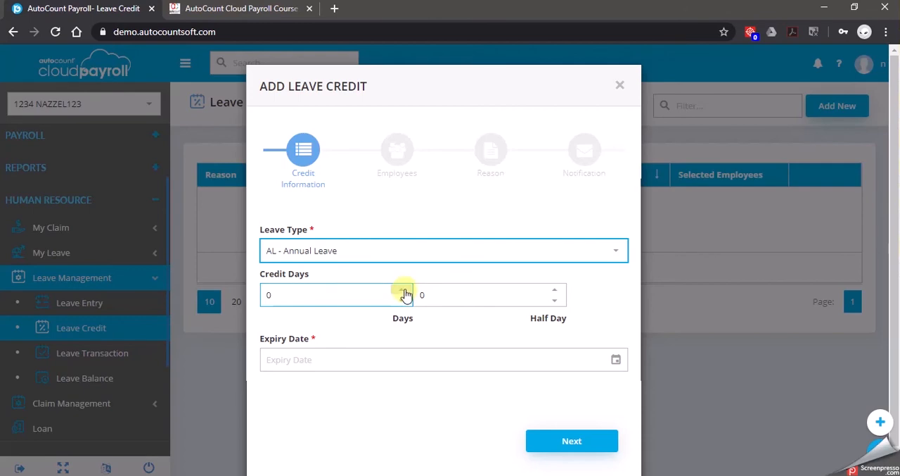
pyautogui.click(405, 294)
pyautogui.write('1')
pyautogui.click(403, 289)
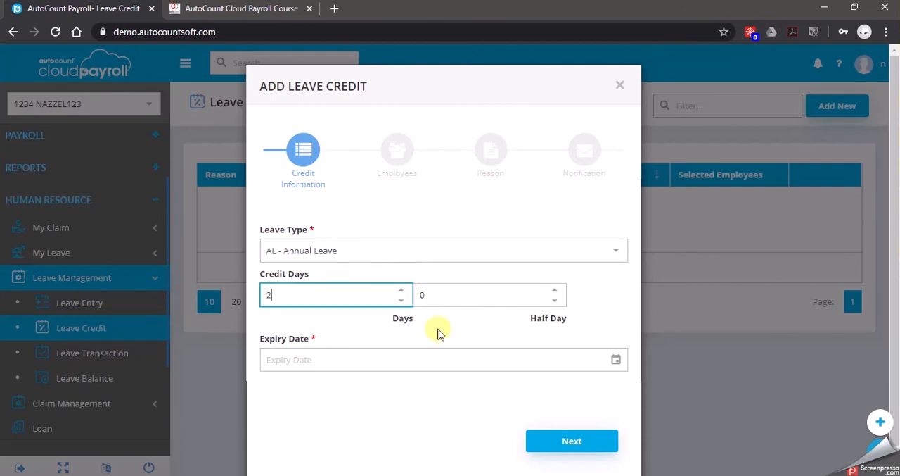
# Set the leave credit's expiry date to 30/06/2020 and continue to the employee selection
pyautogui.click(585, 361)
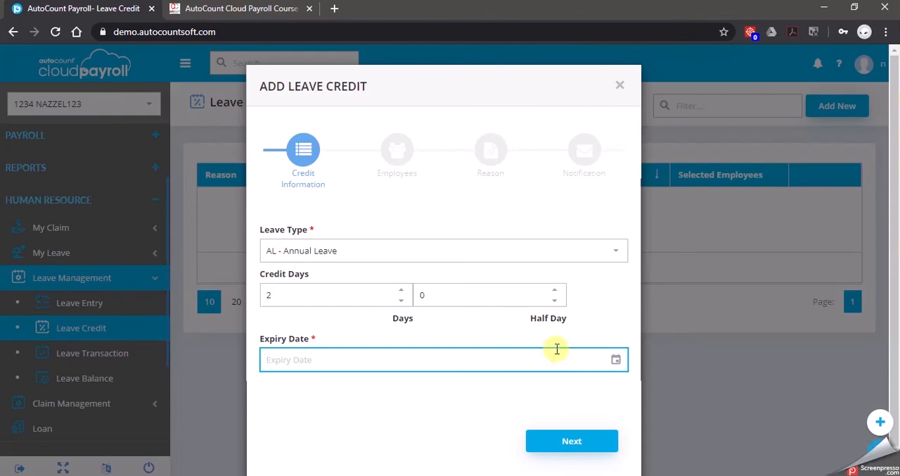
pyautogui.write('30/6')
pyautogui.click(616, 359)
pyautogui.click(458, 162)
pyautogui.click(459, 161)
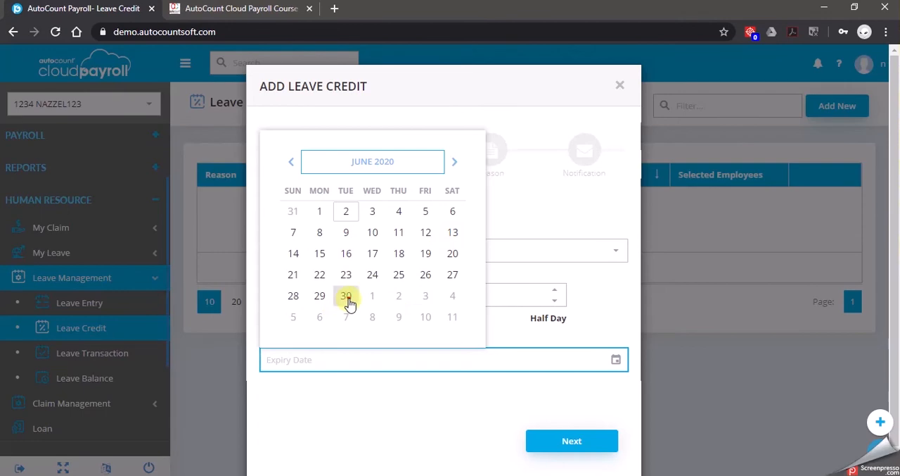
pyautogui.click(346, 297)
pyautogui.click(432, 418)
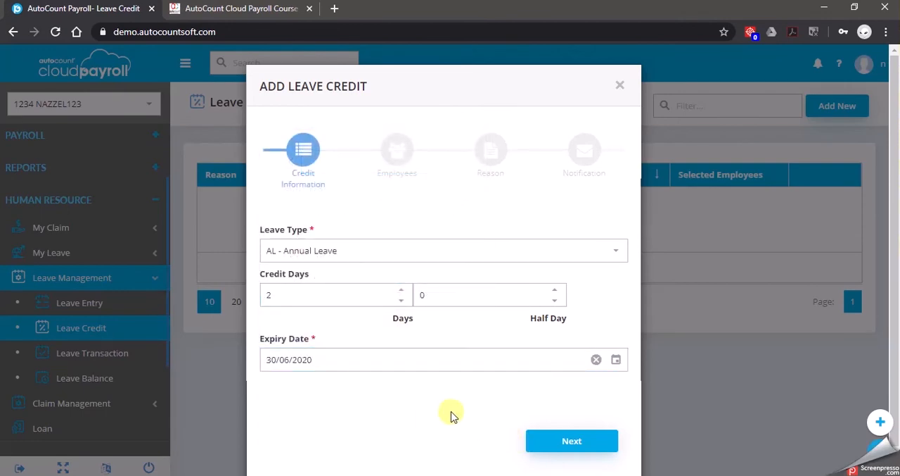
pyautogui.click(603, 441)
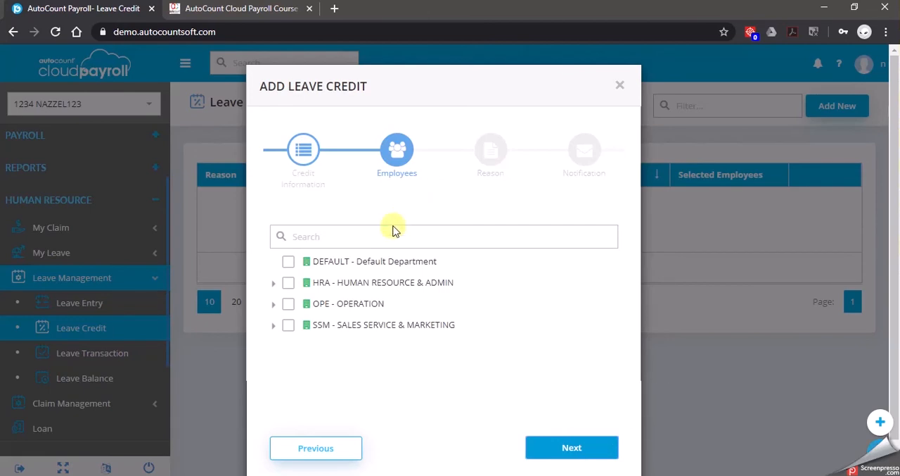
# Find the Purchasing department employee by name and select only that person for the leave credit
pyautogui.click(354, 232)
pyautogui.write('CIN')
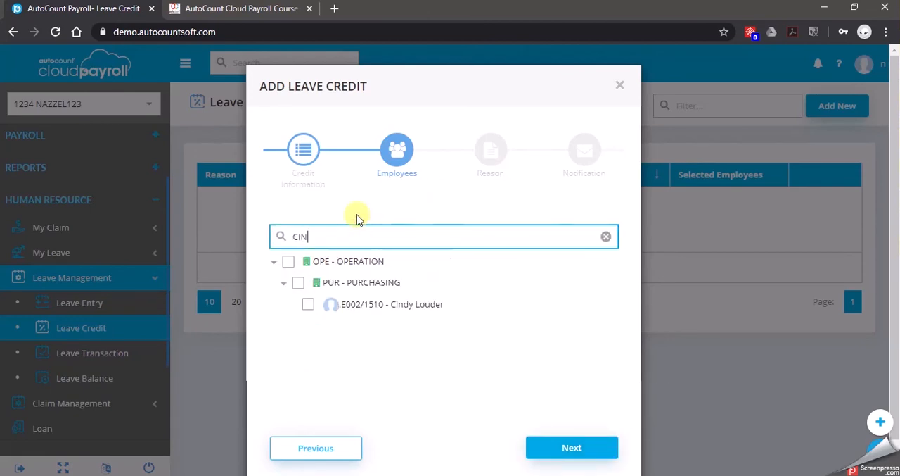
pyautogui.click(308, 304)
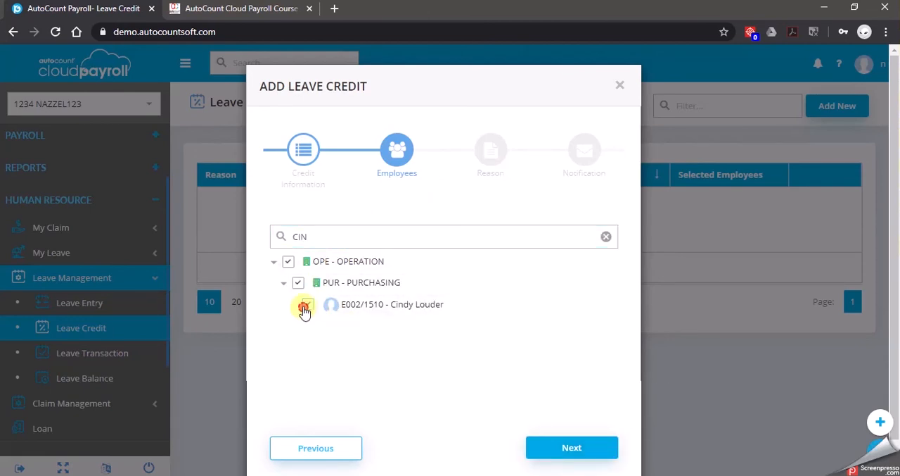
pyautogui.click(554, 444)
# Enter "WORKED EXTENDED HOURS IN THE PREVIOUS MONTH" as the leave credit's reason and continue to the notification stage
pyautogui.click(435, 255)
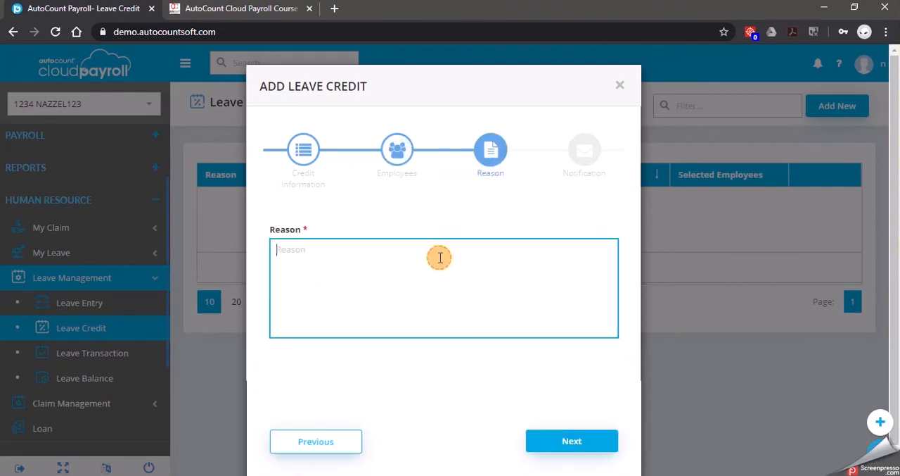
pyautogui.write('WORKED EXTENDED HOURS IN THE PREVIOUS MONTH')
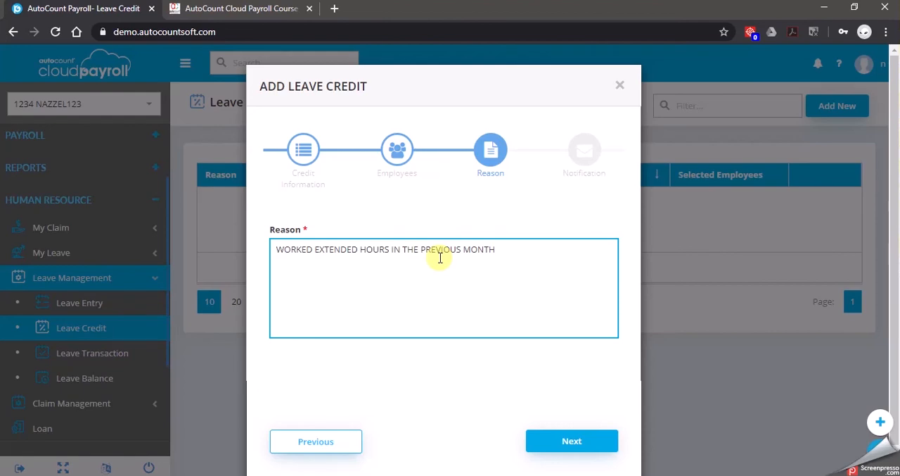
pyautogui.click(598, 450)
# Enable sending an announcement for the leave credit with the message "2 DAYS AL CREDITED EXPIRY 30/6"
pyautogui.click(359, 237)
pyautogui.click(401, 292)
pyautogui.write('2 DAYS AL CREDITED')
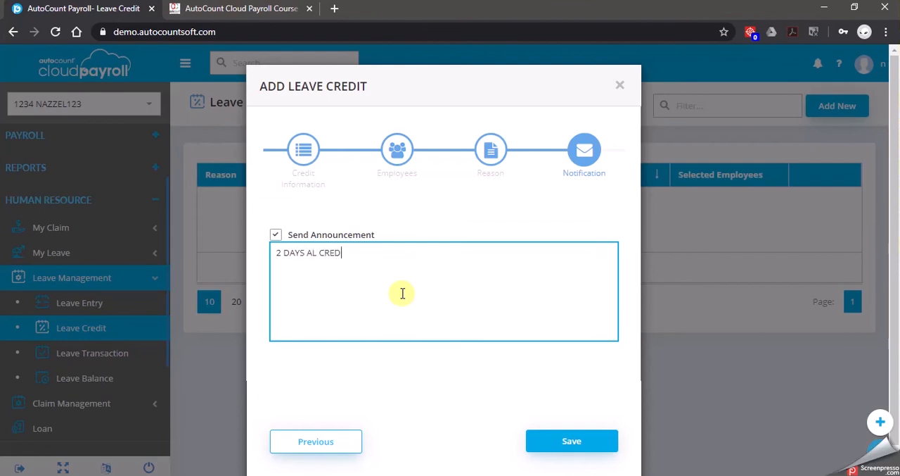
pyautogui.press('BackSpace')
pyautogui.press('BackSpace')
pyautogui.write('TED EXPIRY 30/6')
# Save the leave credit with its announcement and dismiss the confirmation messages
pyautogui.click(602, 442)
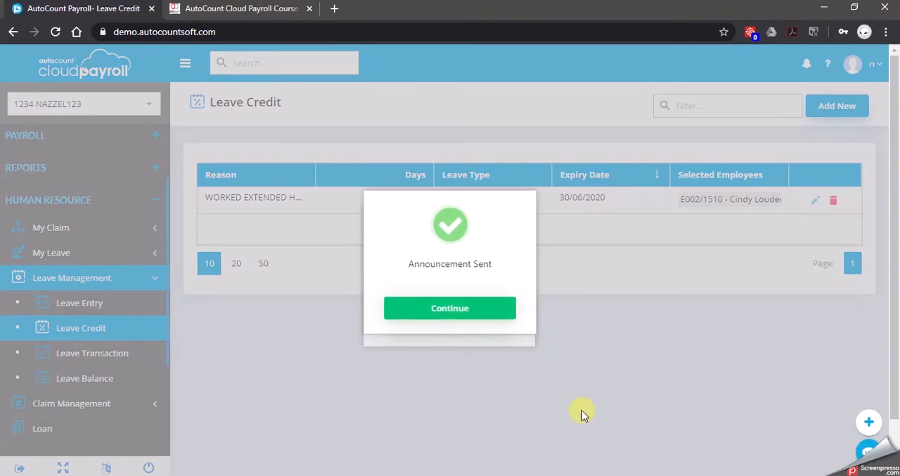
pyautogui.click(458, 309)
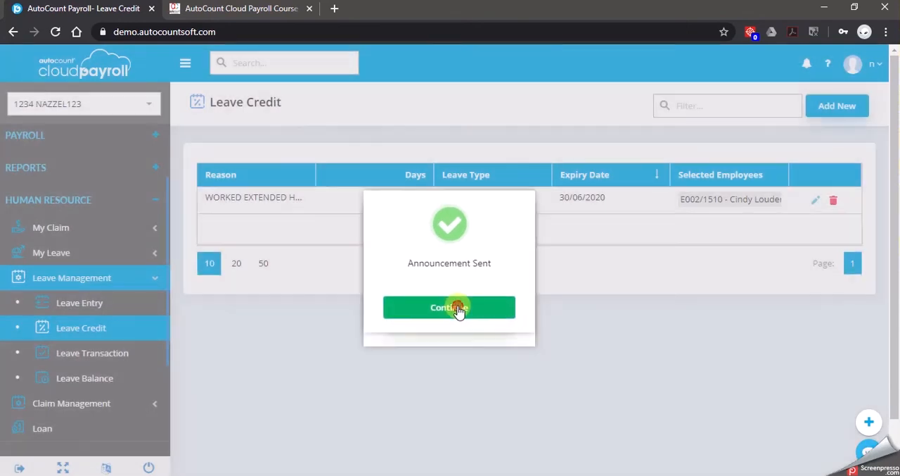
pyautogui.click(481, 321)
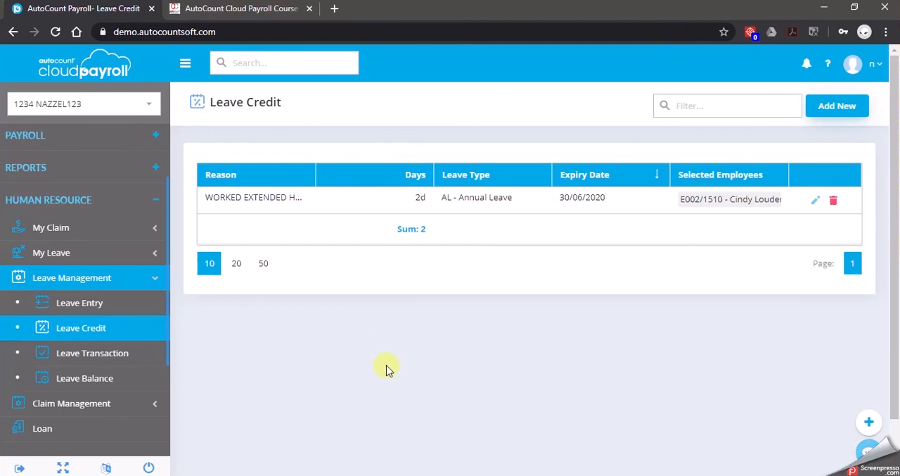
# Create a new leave entry under Leave Management with the reason "RL - WORKED ON PH 25/3"
pyautogui.click(104, 308)
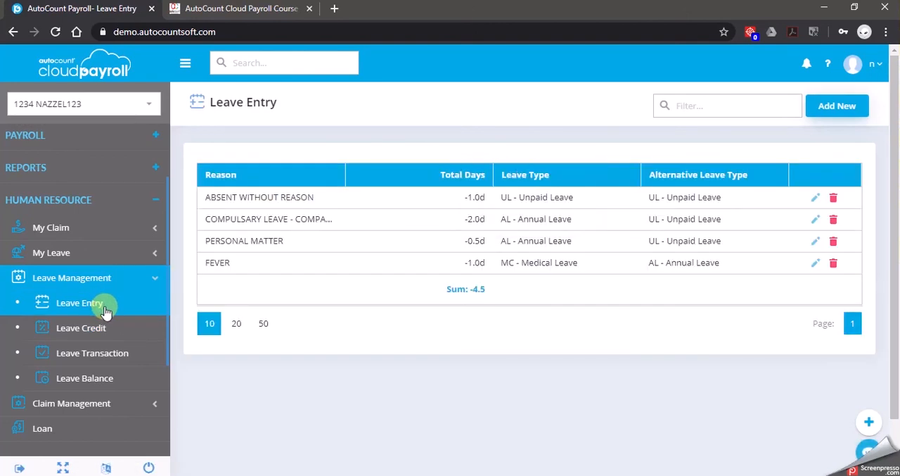
pyautogui.click(832, 105)
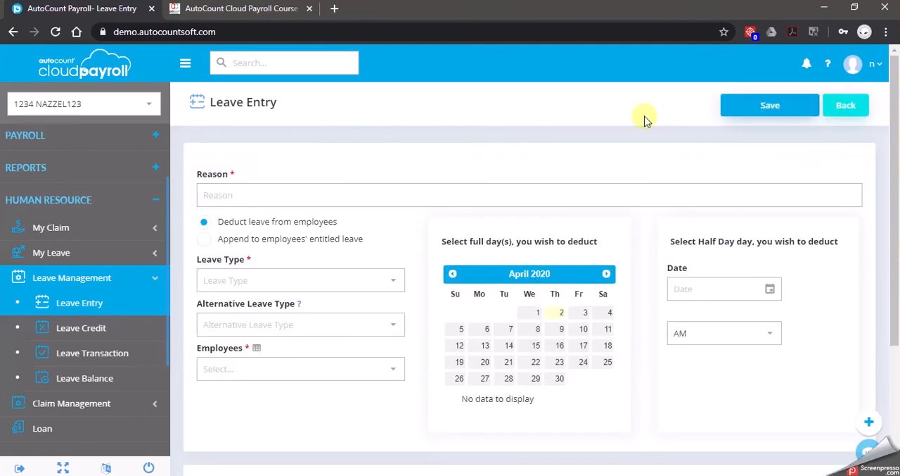
pyautogui.click(366, 197)
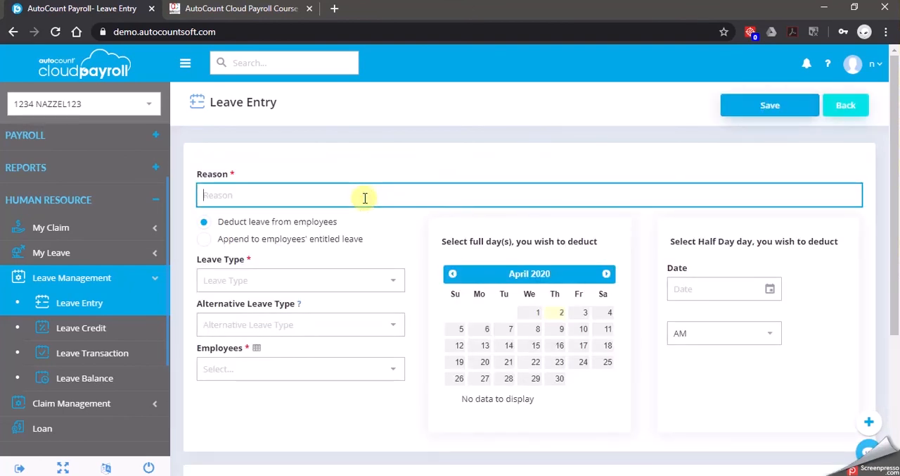
pyautogui.write('RL - WORKE')
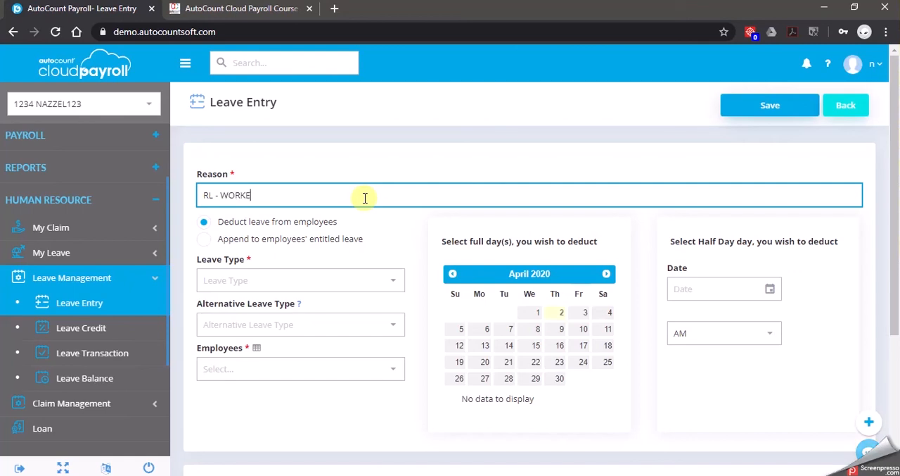
pyautogui.write('D ON PH')
pyautogui.write('25')
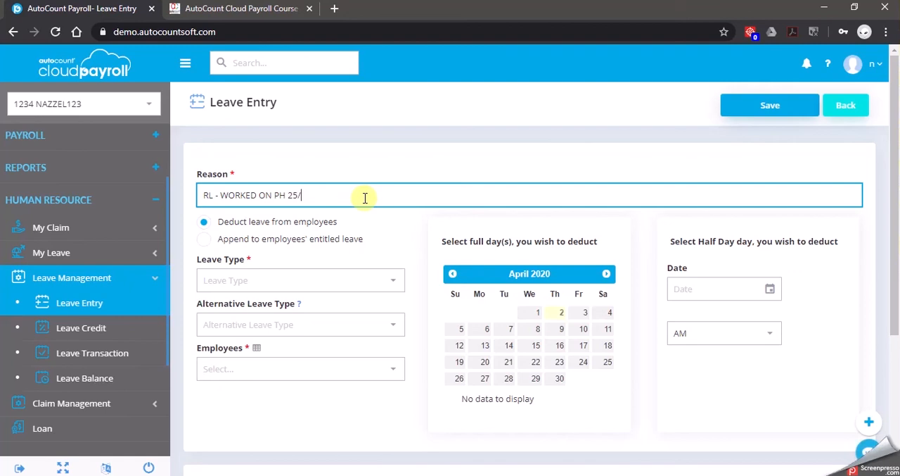
pyautogui.write('/3')
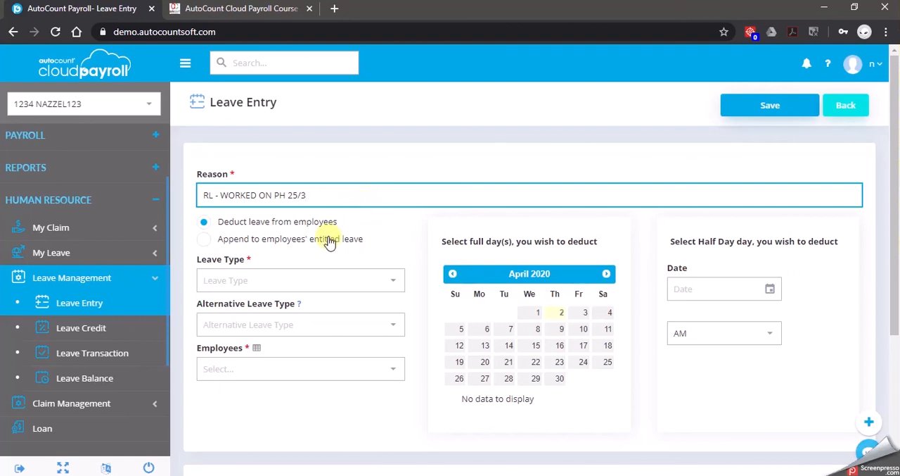
# Set the leave entry to append 1 day of RL - REPLACEMENT LEAVE to the employees' entitled leave
pyautogui.click(307, 239)
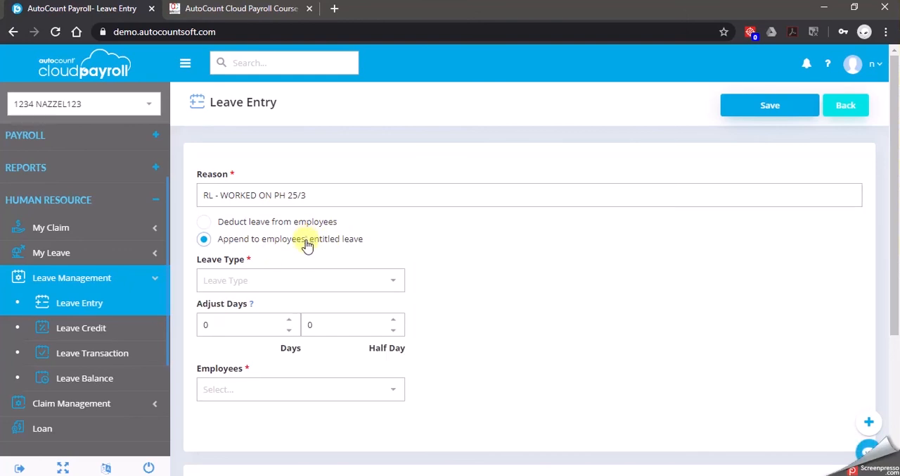
pyautogui.click(398, 283)
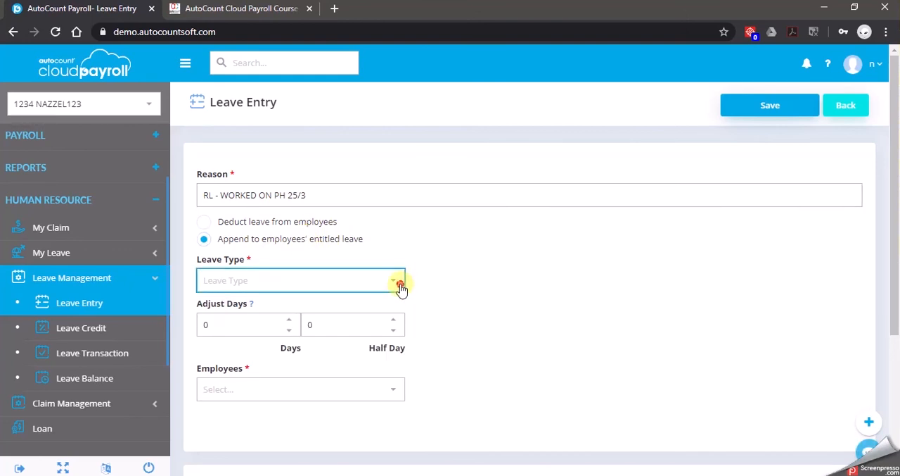
pyautogui.click(261, 366)
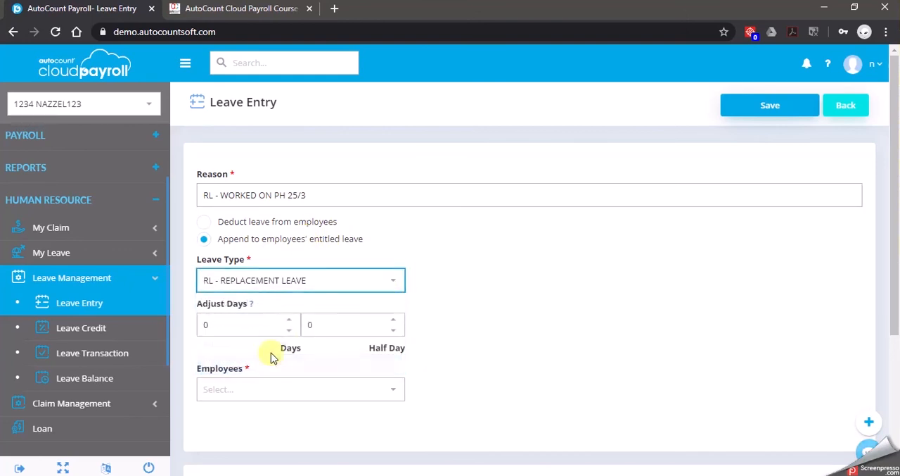
pyautogui.click(291, 321)
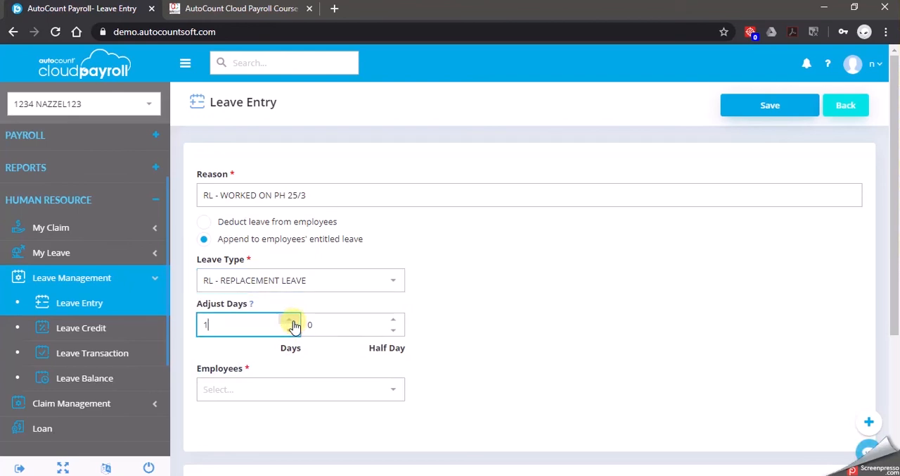
# Assign the replacement leave entry to the Purchasing department employee and save it
pyautogui.click(297, 391)
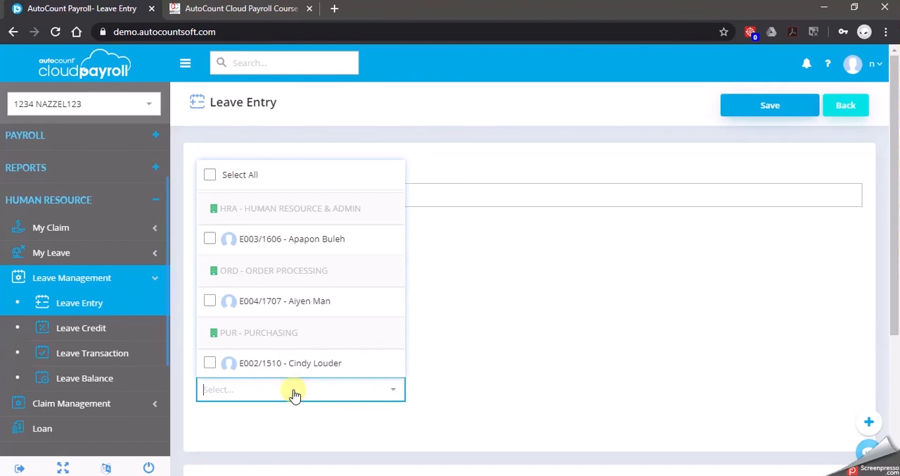
pyautogui.click(226, 368)
pyautogui.click(492, 391)
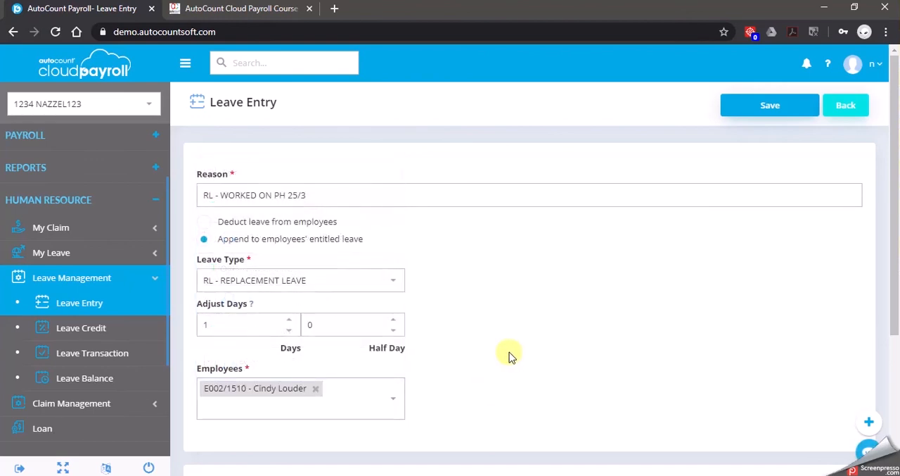
pyautogui.click(776, 106)
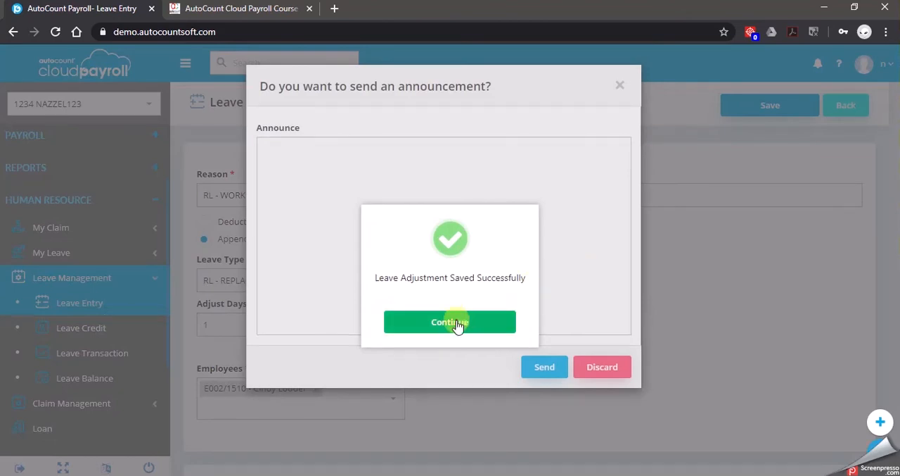
pyautogui.click(459, 323)
# Send the announcement "1 DAY RL AWARDED" for the saved leave entry and return to the leave entry list
pyautogui.click(399, 218)
pyautogui.write('1 DAY RL AWARDED')
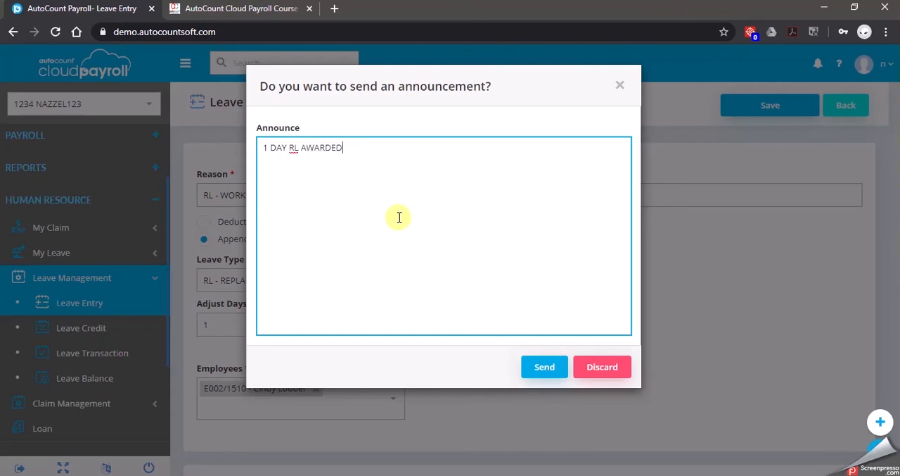
pyautogui.click(545, 367)
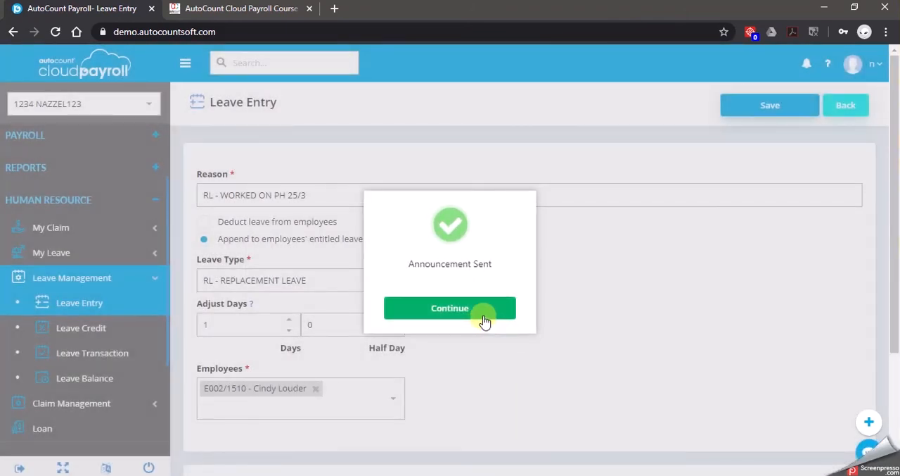
pyautogui.click(482, 322)
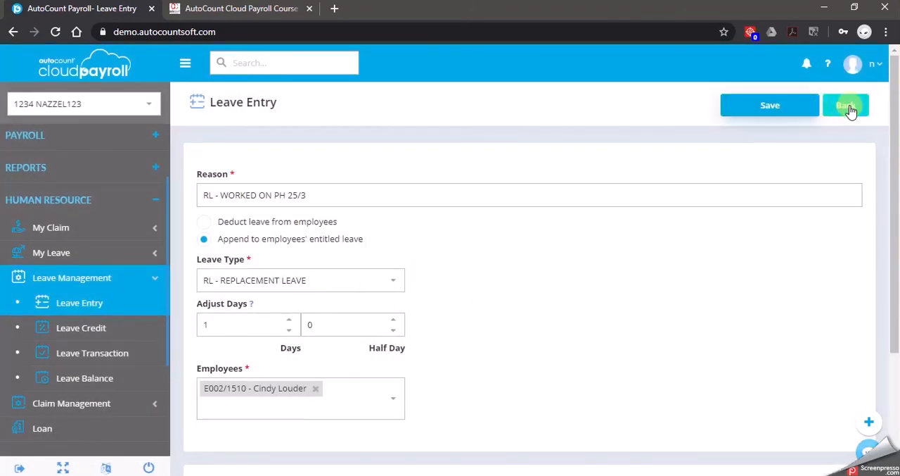
pyautogui.click(847, 107)
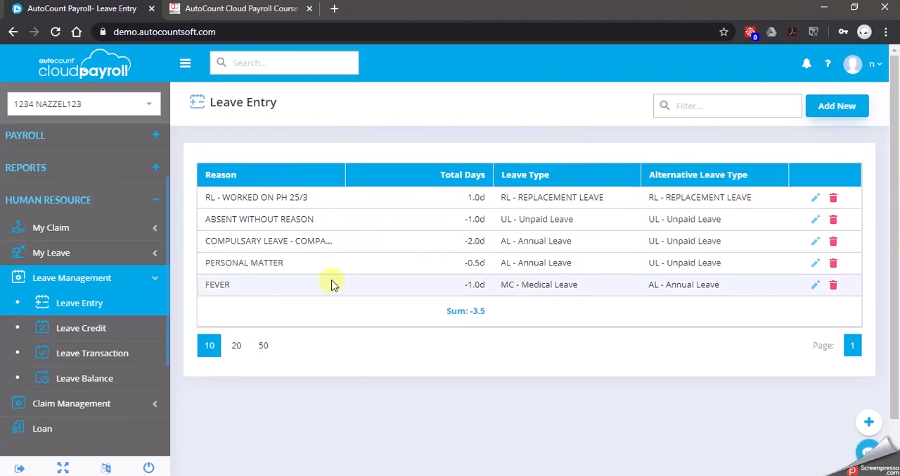
# Open the April 2020 Month End / Second Half payroll under Process Payroll and uncommit all of it
pyautogui.scroll(2, 101, 333)
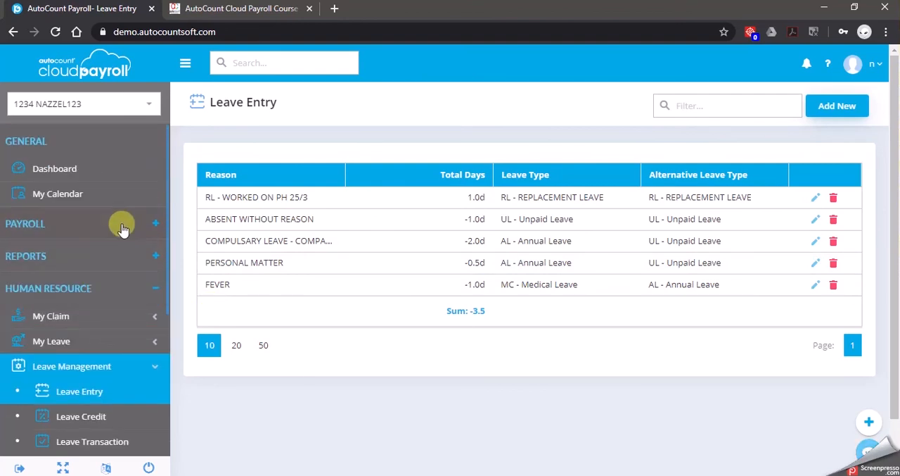
pyautogui.click(118, 227)
pyautogui.click(106, 280)
pyautogui.click(109, 351)
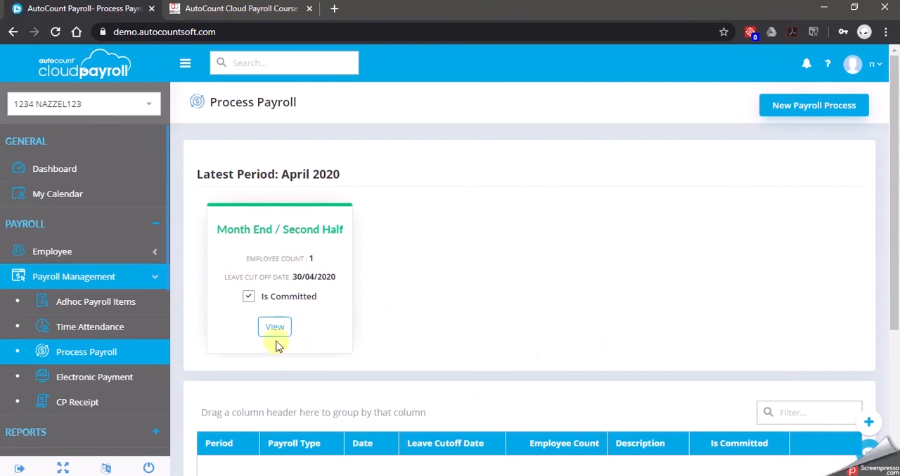
pyautogui.scroll(-1, 358, 319)
pyautogui.click(276, 261)
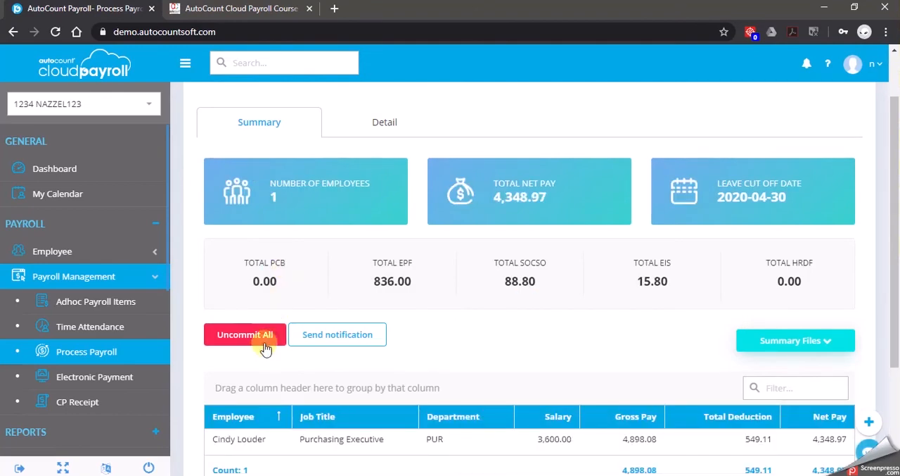
pyautogui.click(267, 339)
pyautogui.click(383, 299)
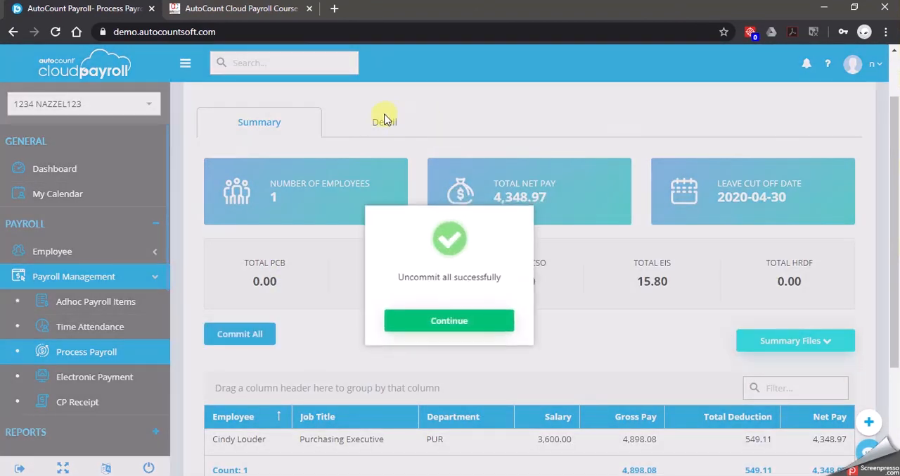
pyautogui.click(426, 319)
# Reset the Purchasing employee's payroll calculation in the detail view of the April 2020 payroll
pyautogui.click(365, 119)
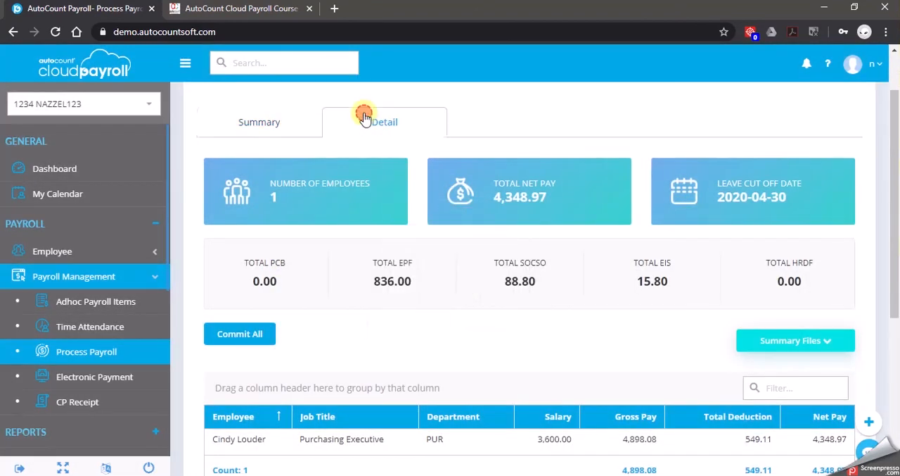
pyautogui.click(185, 63)
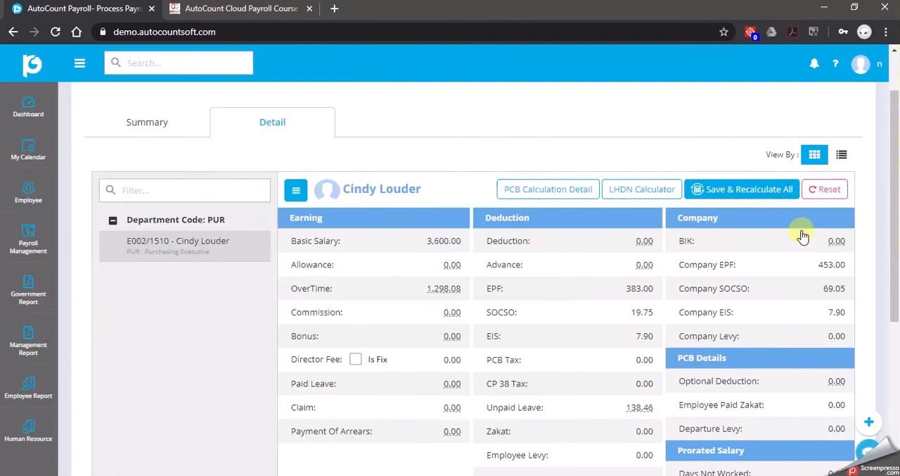
pyautogui.click(830, 189)
pyautogui.click(404, 294)
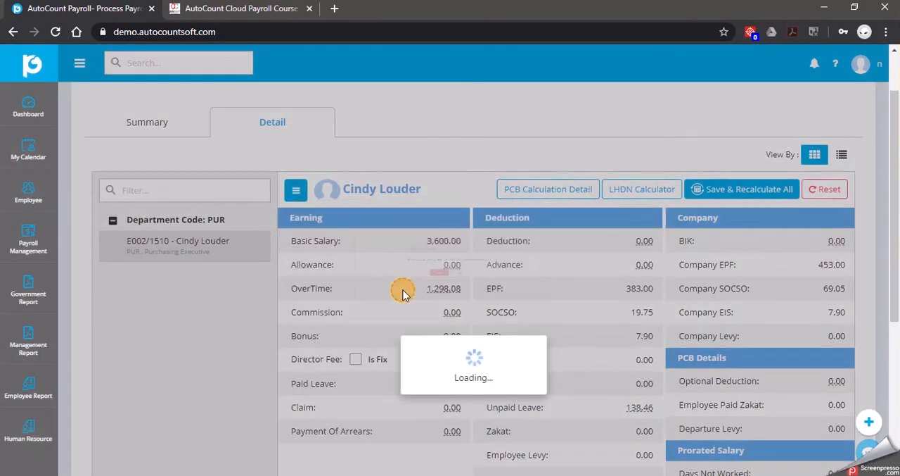
pyautogui.click(422, 308)
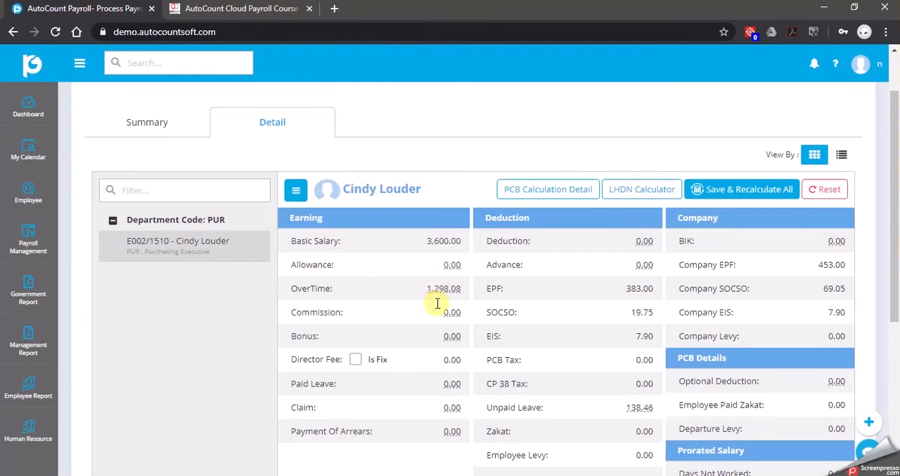
# Commit all of the April 2020 payroll again from its summary
pyautogui.click(145, 126)
pyautogui.click(146, 336)
pyautogui.click(391, 319)
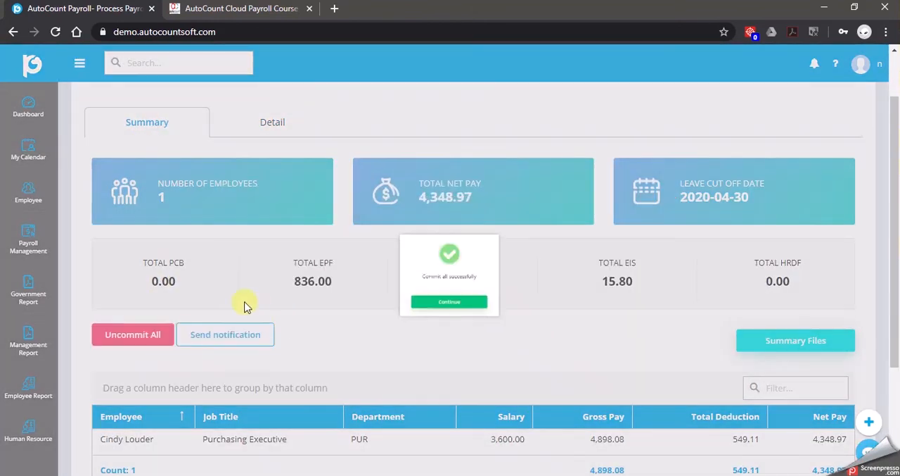
pyautogui.click(428, 320)
# Preview the April 2020 pay slip in the PaySlip - B3 format to check the leave balances, and close the preview
pyautogui.click(78, 62)
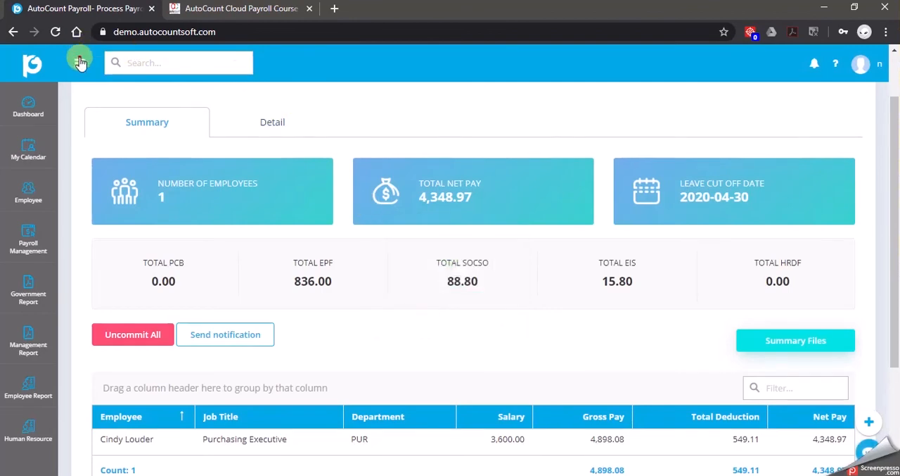
pyautogui.click(97, 275)
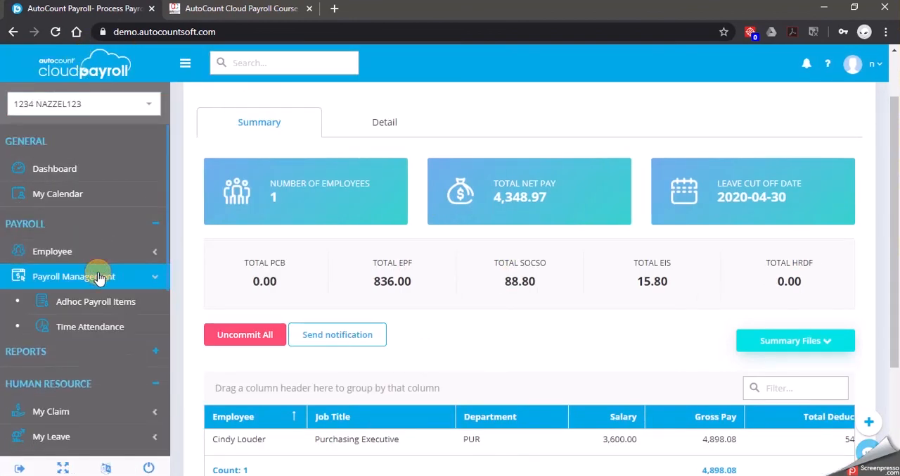
pyautogui.click(119, 305)
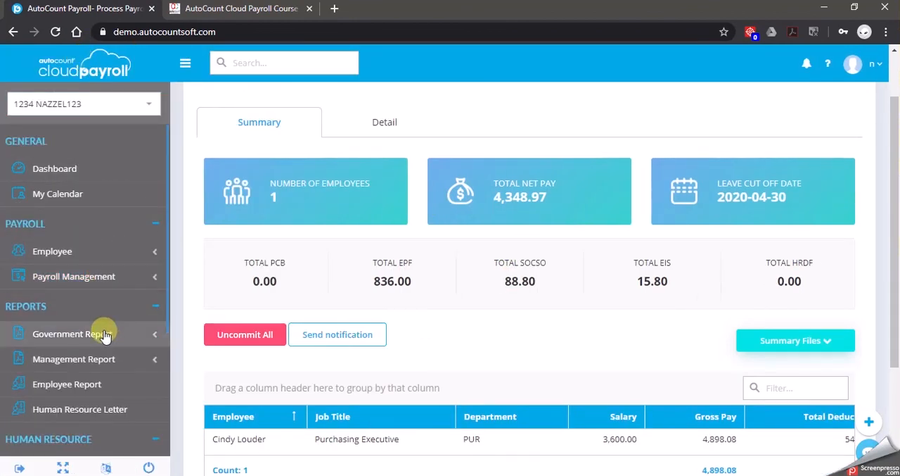
pyautogui.click(92, 359)
pyautogui.click(89, 384)
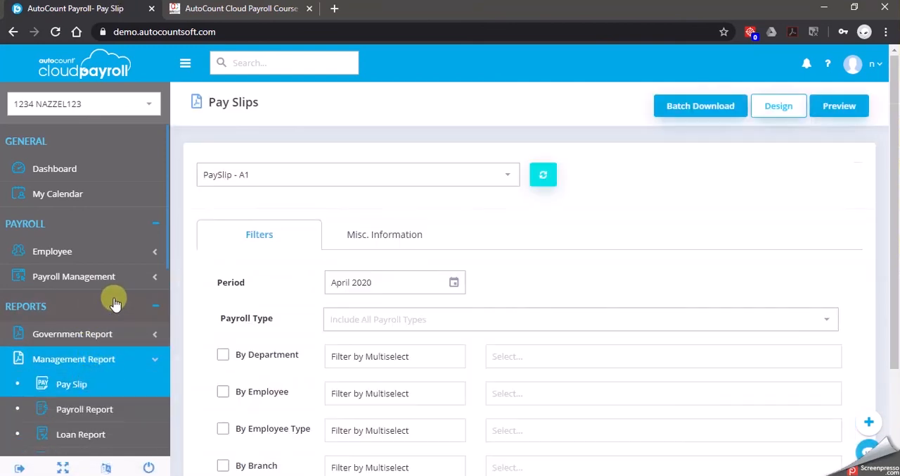
pyautogui.click(405, 177)
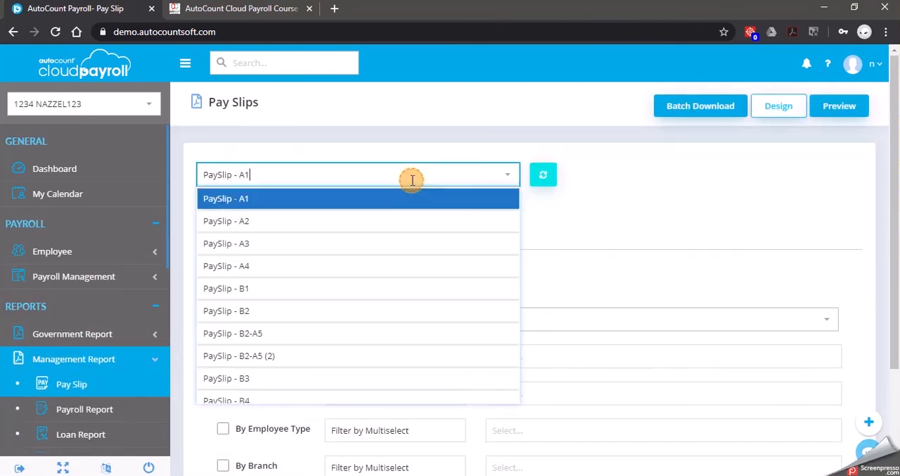
pyautogui.click(258, 377)
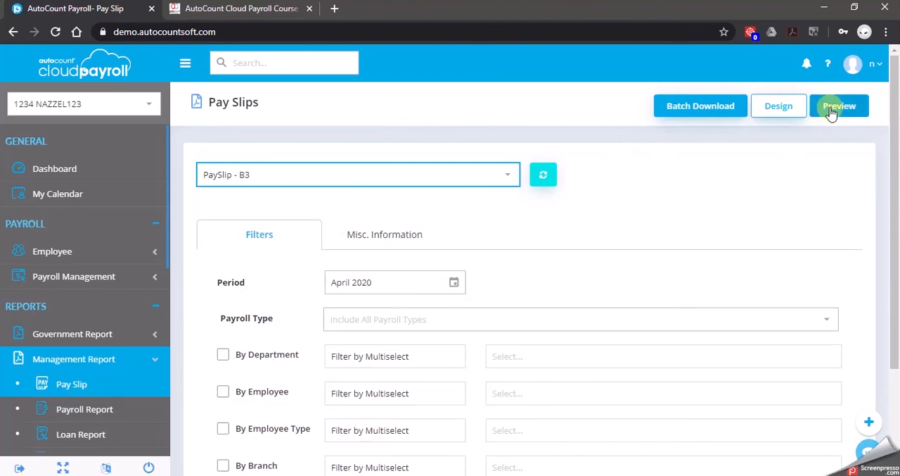
pyautogui.click(837, 107)
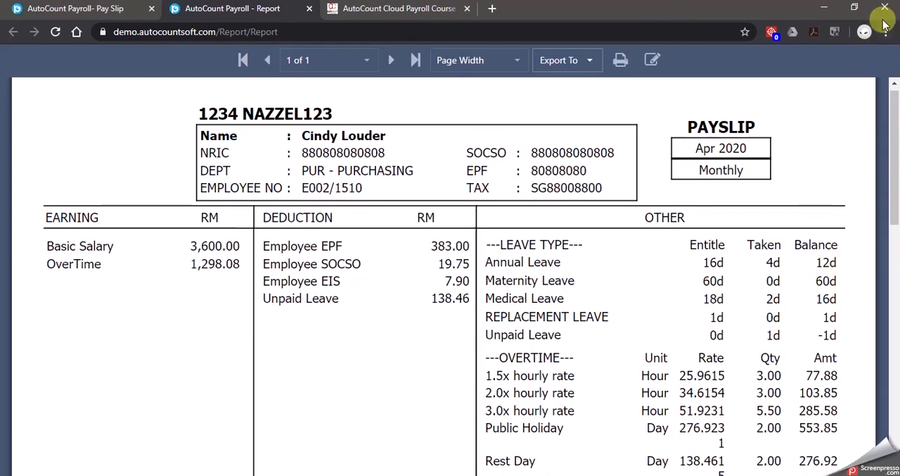
pyautogui.click(311, 8)
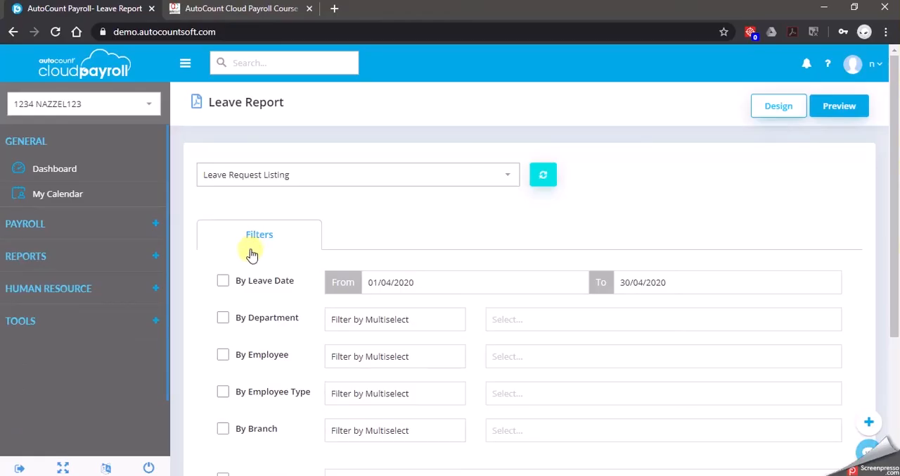
# Open the management Leave Report and choose the Leave Balance Report, keeping the period at April 2020
pyautogui.click(121, 258)
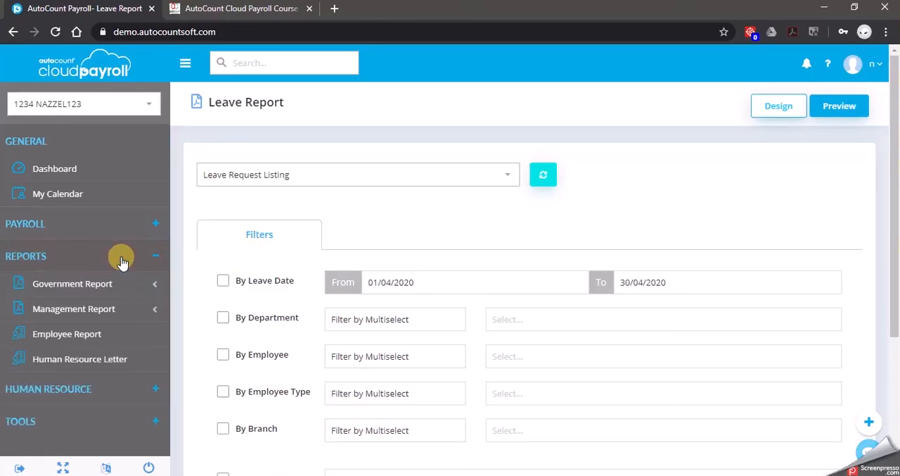
pyautogui.click(122, 313)
pyautogui.click(115, 434)
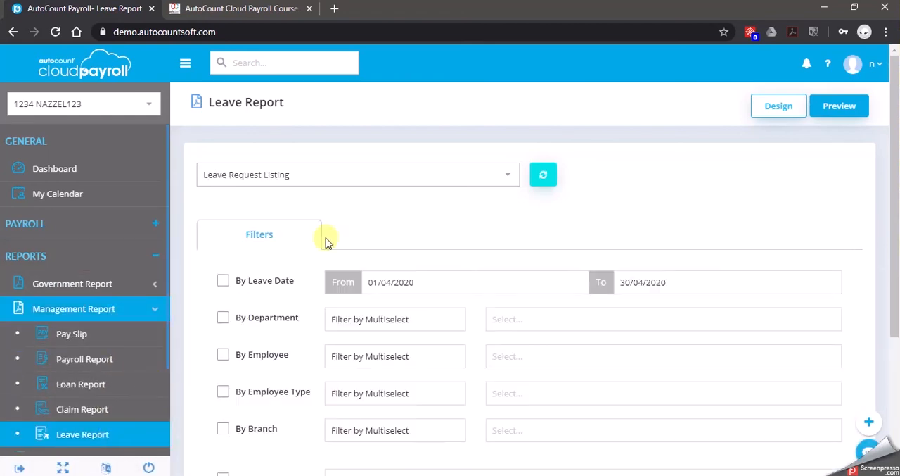
pyautogui.click(508, 176)
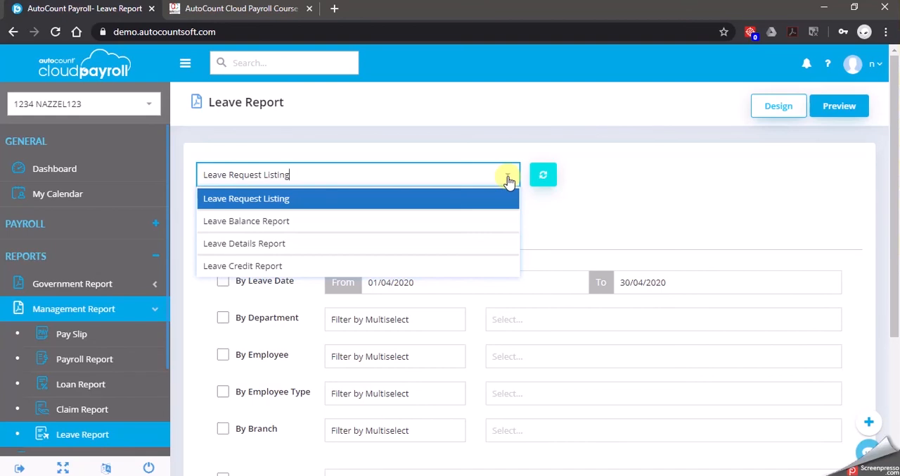
pyautogui.click(477, 222)
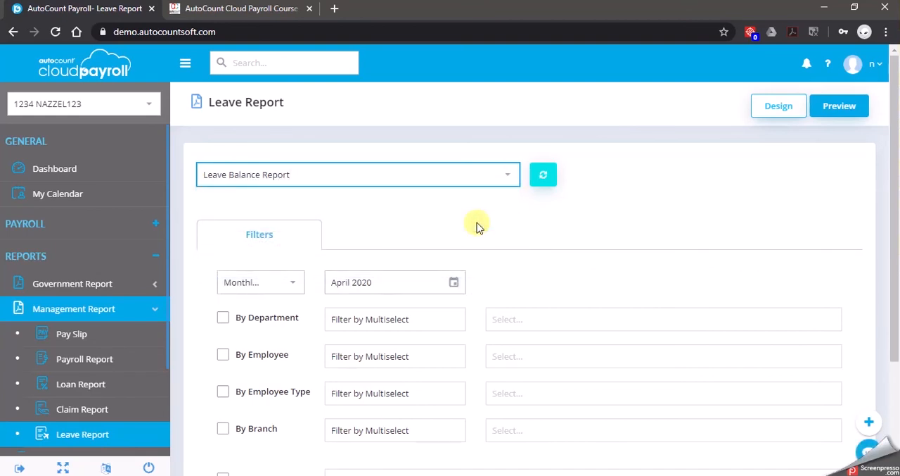
pyautogui.click(454, 282)
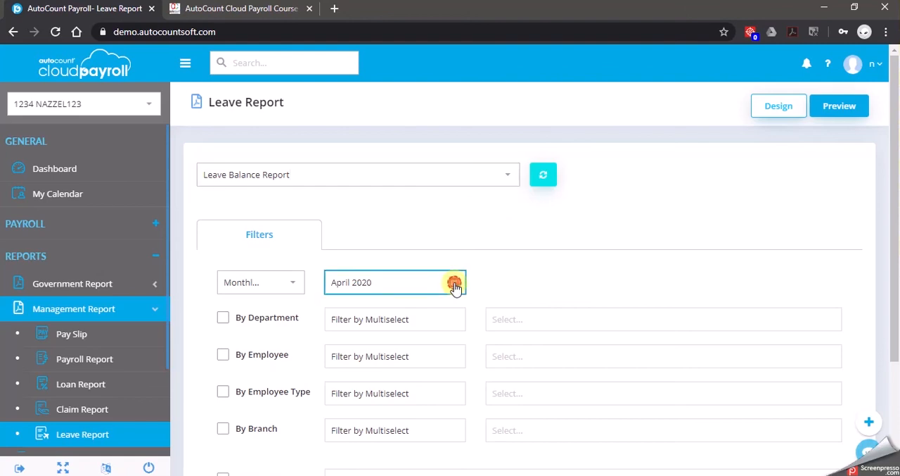
pyautogui.click(509, 134)
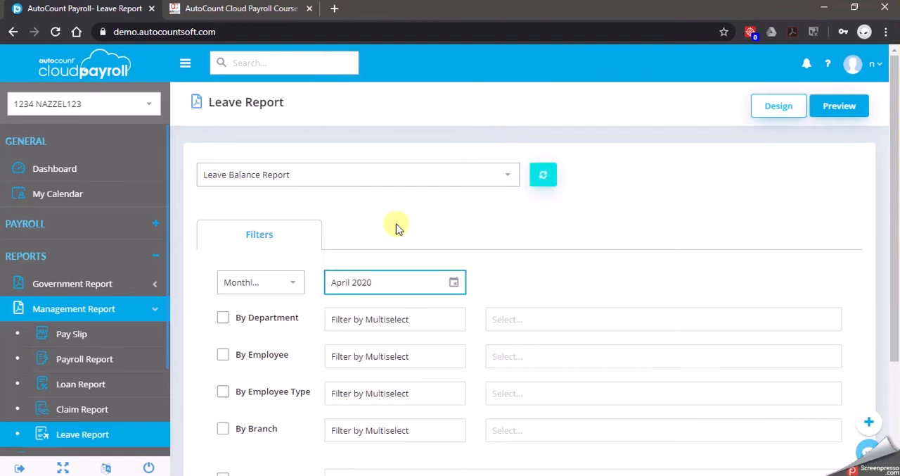
# Filter the Leave Balance Report by employee to the Purchasing department employee only and preview it
pyautogui.click(266, 357)
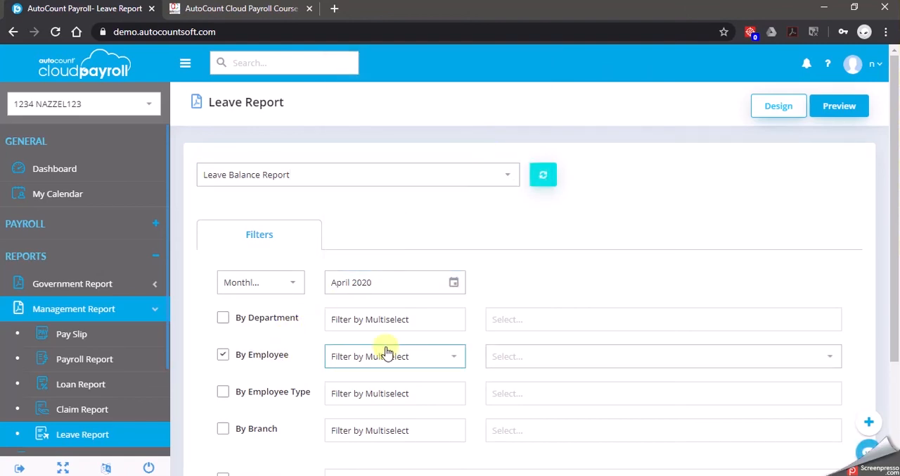
pyautogui.click(454, 356)
pyautogui.click(524, 354)
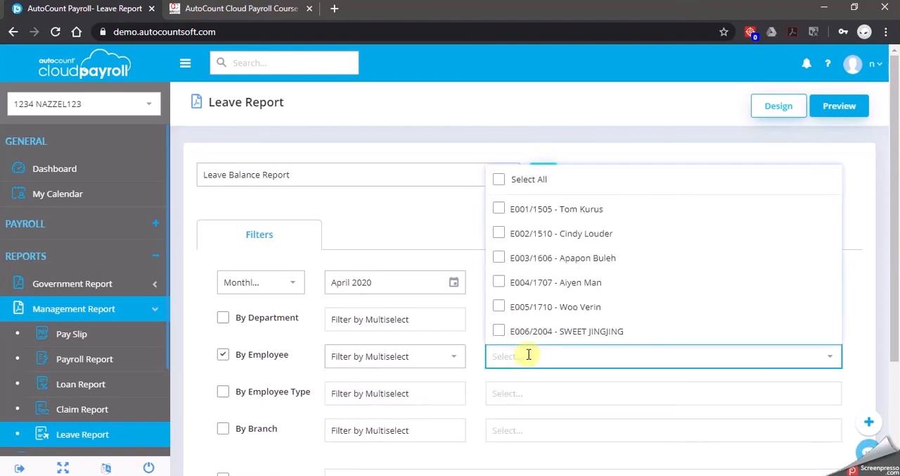
pyautogui.click(499, 234)
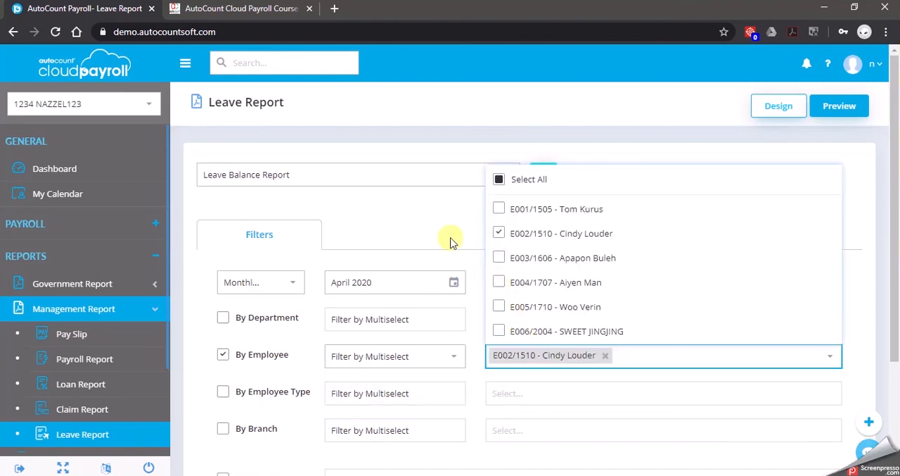
pyautogui.click(430, 233)
pyautogui.click(839, 109)
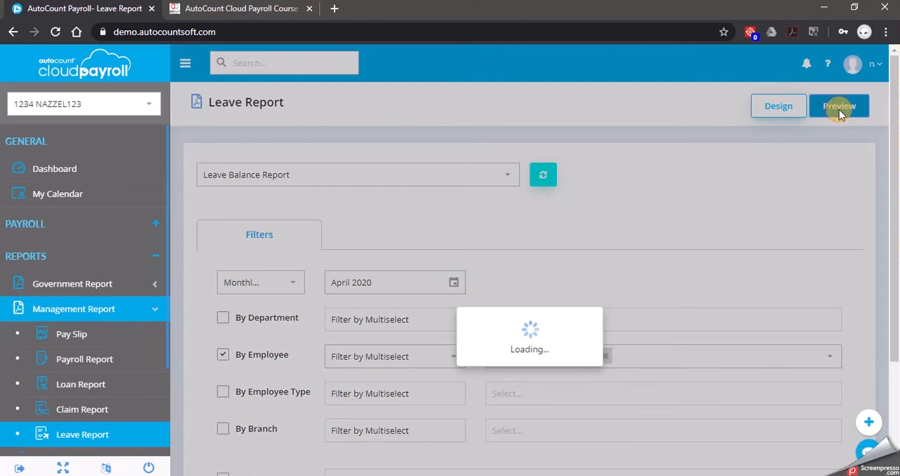